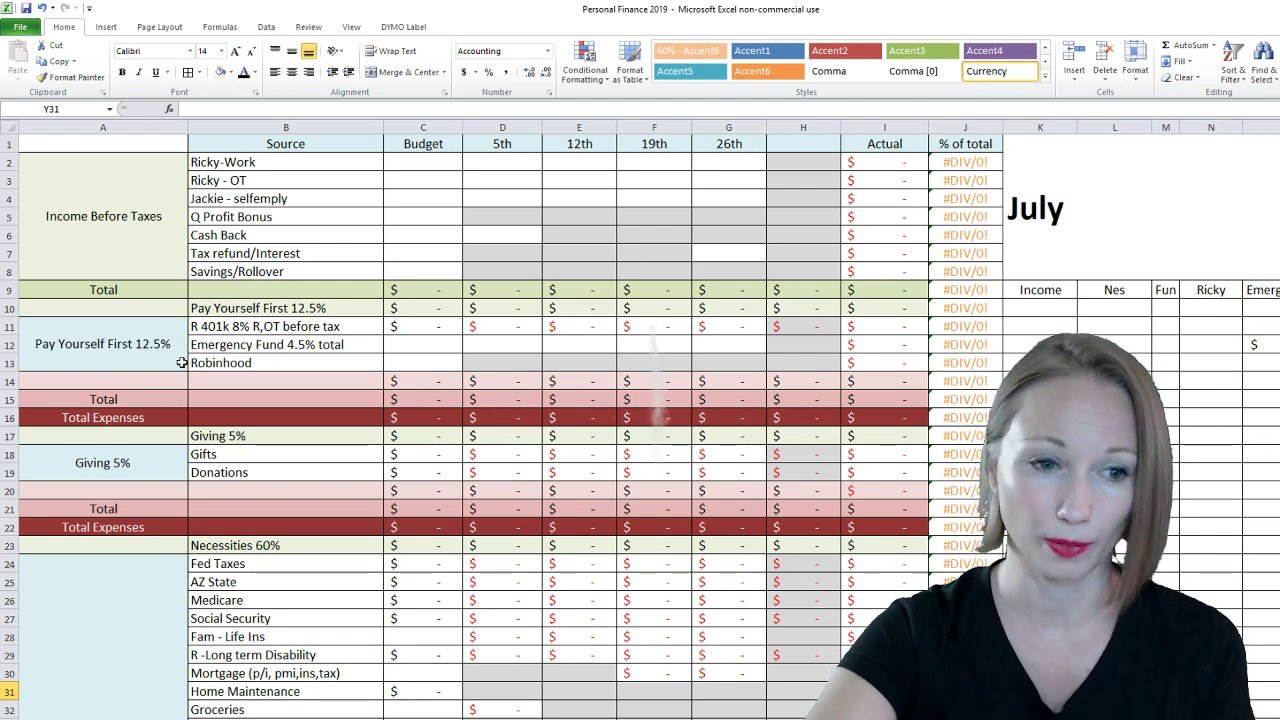
Review the income sources and the Pay Yourself First 12.5% section of the July budget sheet, including its 401k row
scroll(206, 374, "down", 2)
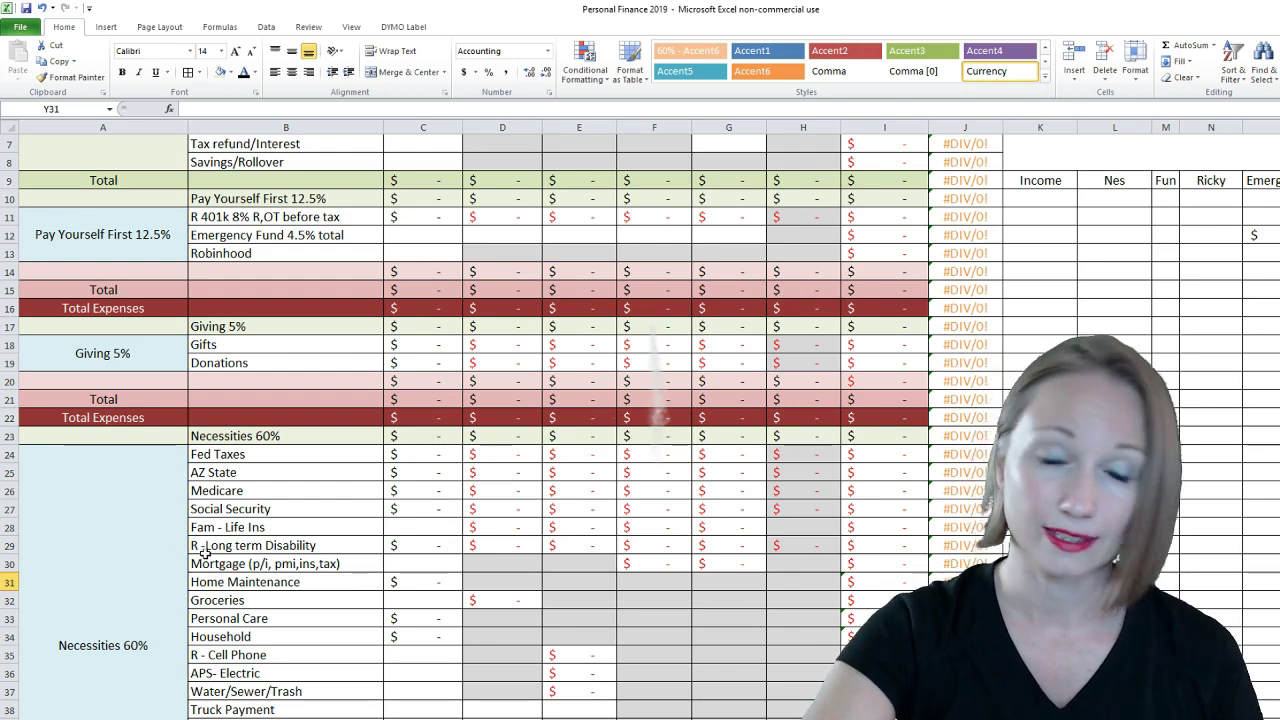
scroll(203, 552, "up", 2)
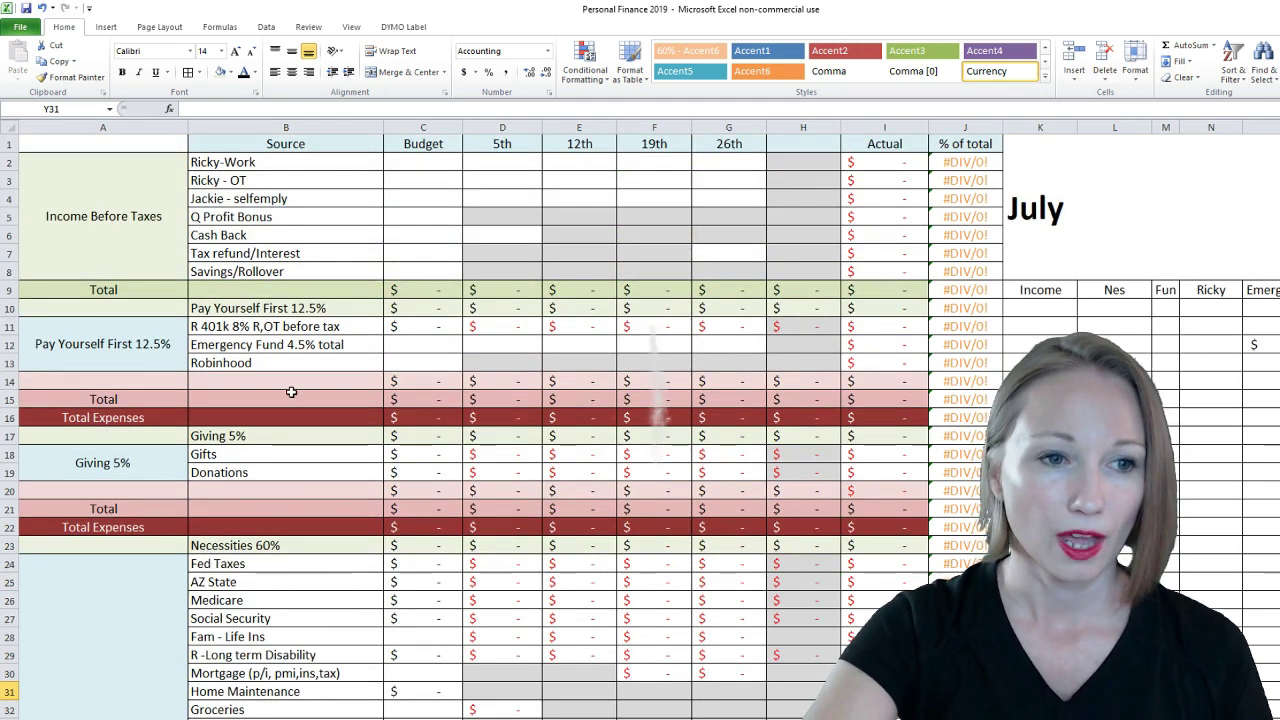
left_click(152, 345)
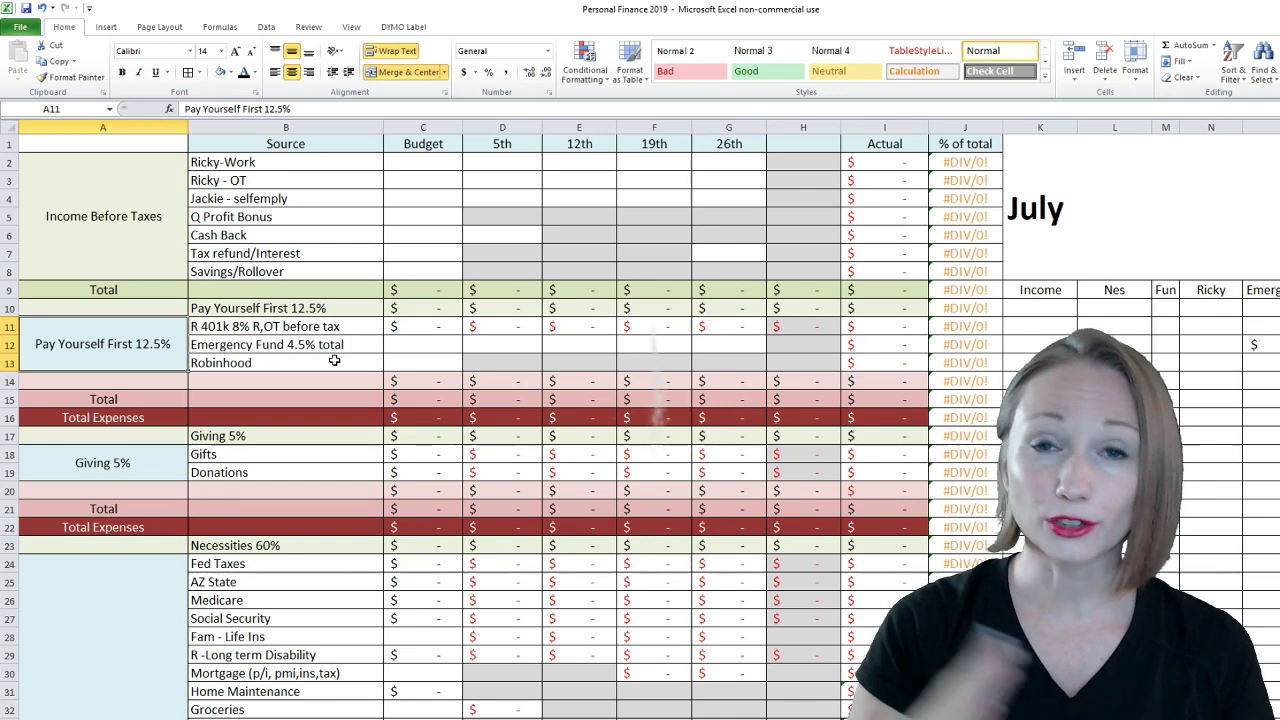
left_click(262, 326)
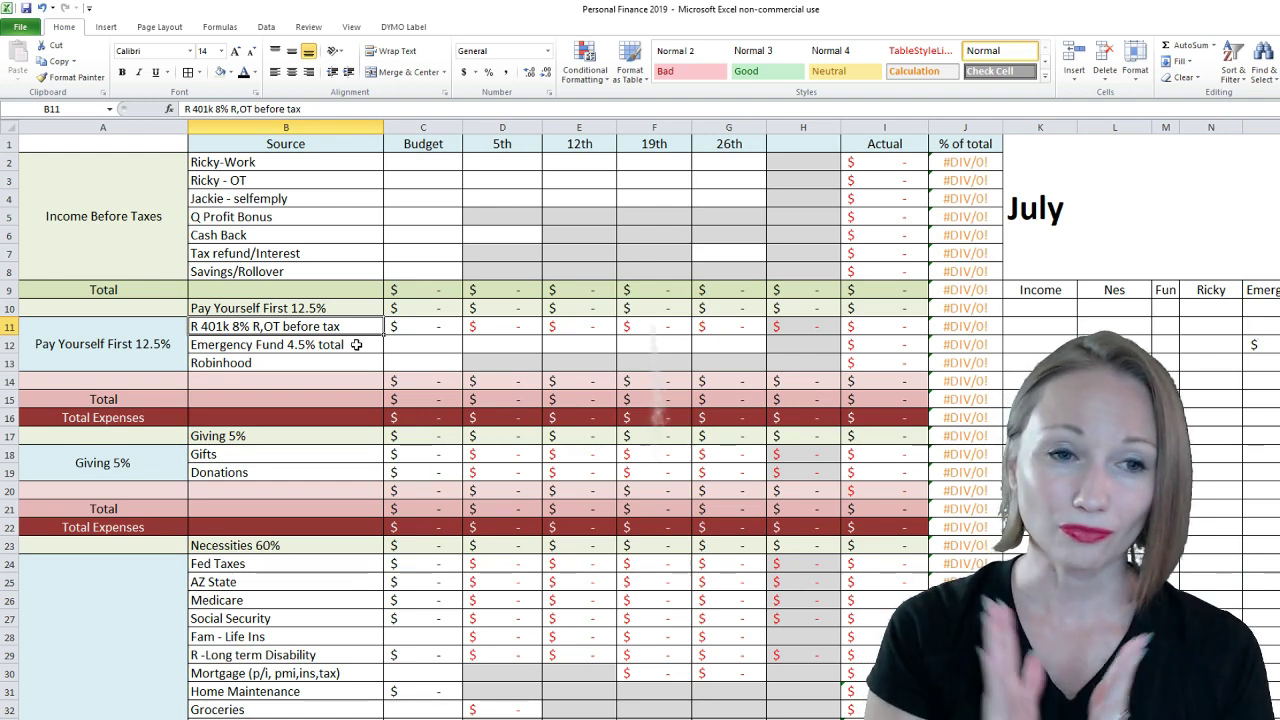
left_click(146, 344)
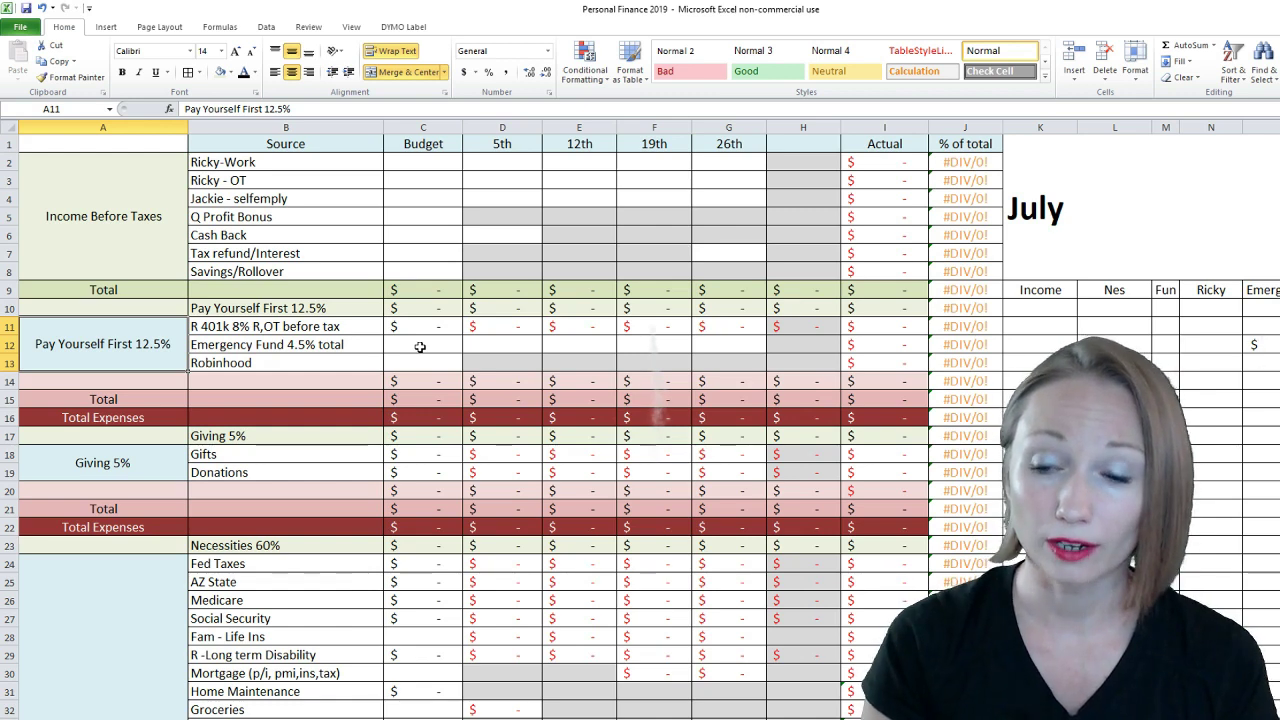
scroll(420, 347, "down", 1)
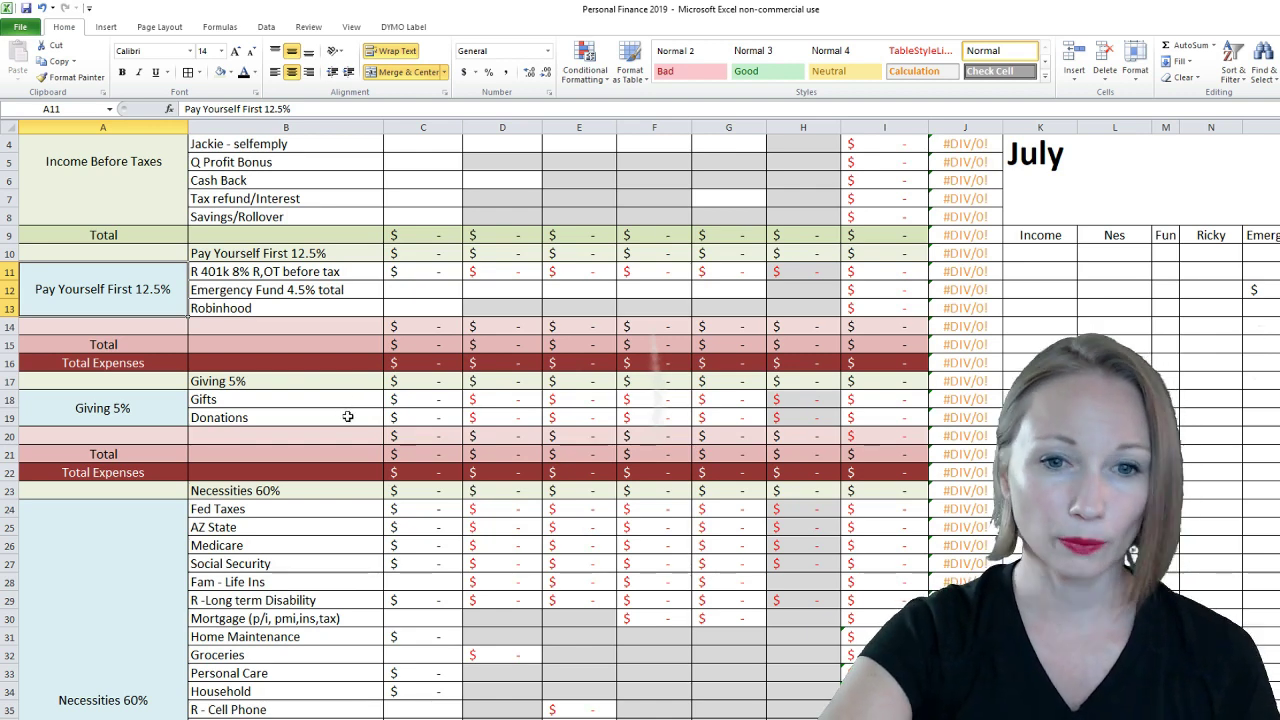
scroll(347, 416, "down", 4)
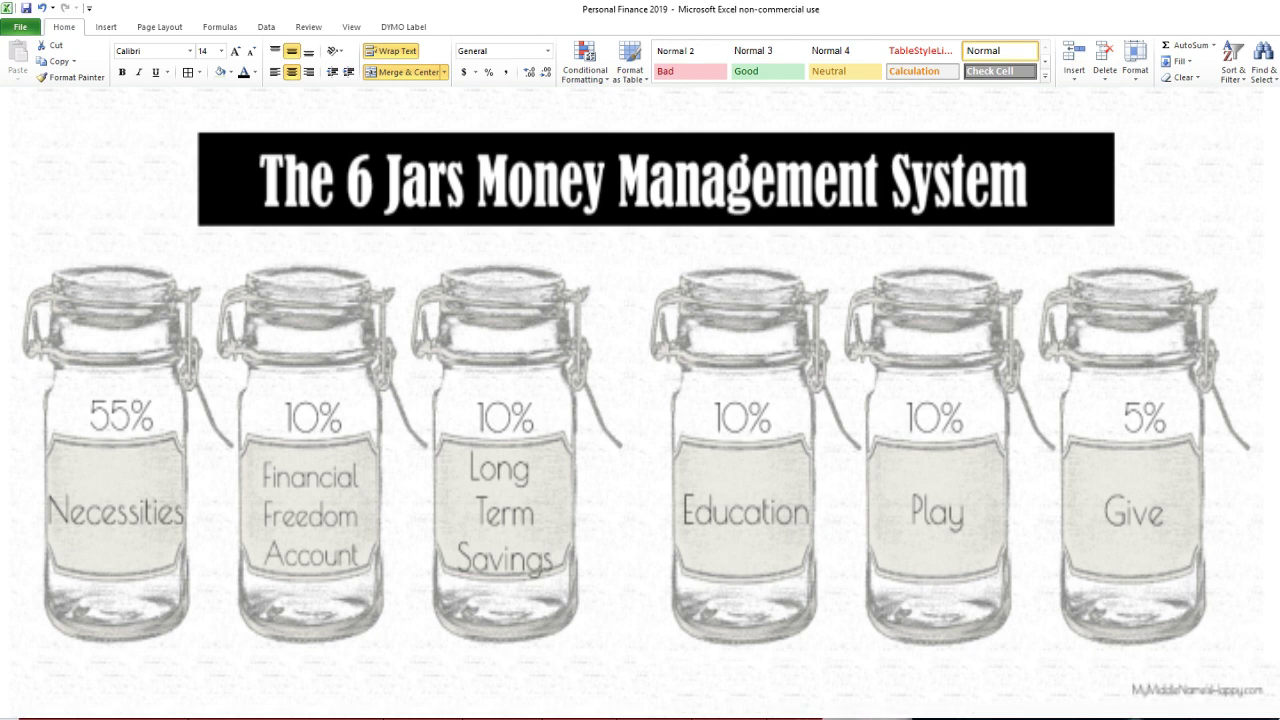
scroll(166, 520, "up", 3)
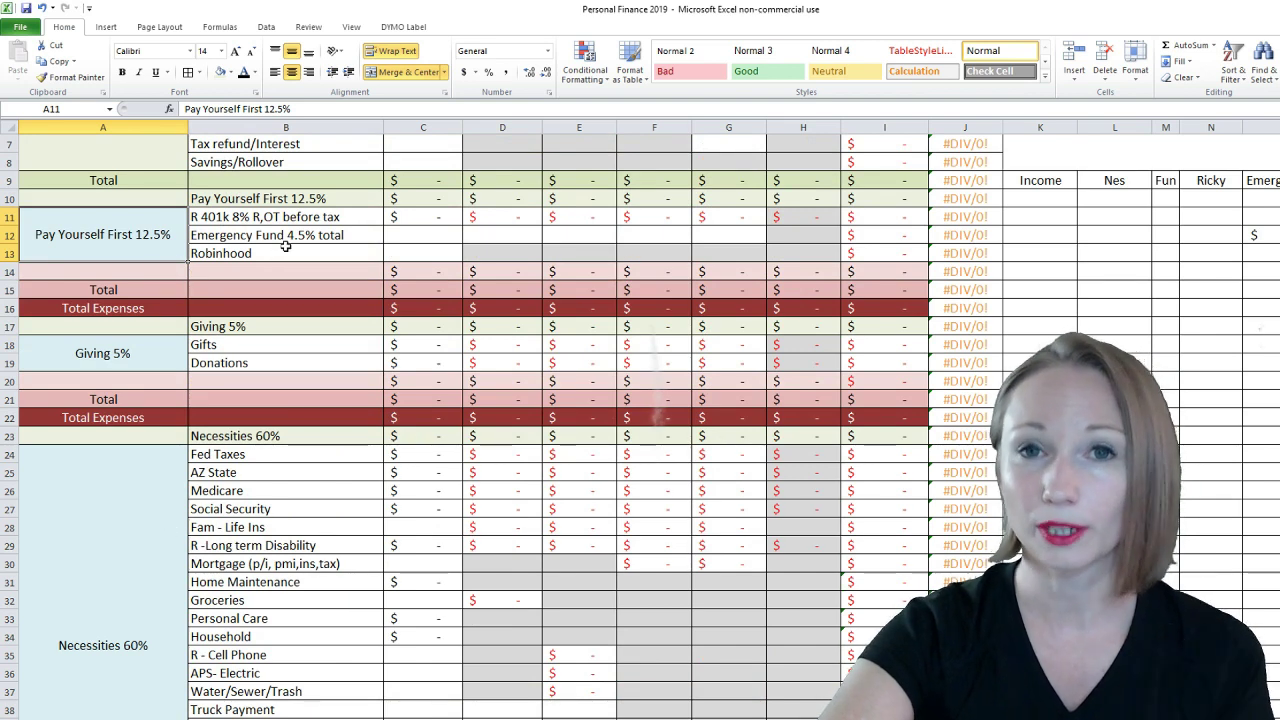
Examine the Necessities 60% section's expense rows, from Truck Payment through Gas, INS, Maintenance and Registration to Health Ins
scroll(297, 268, "down", 3)
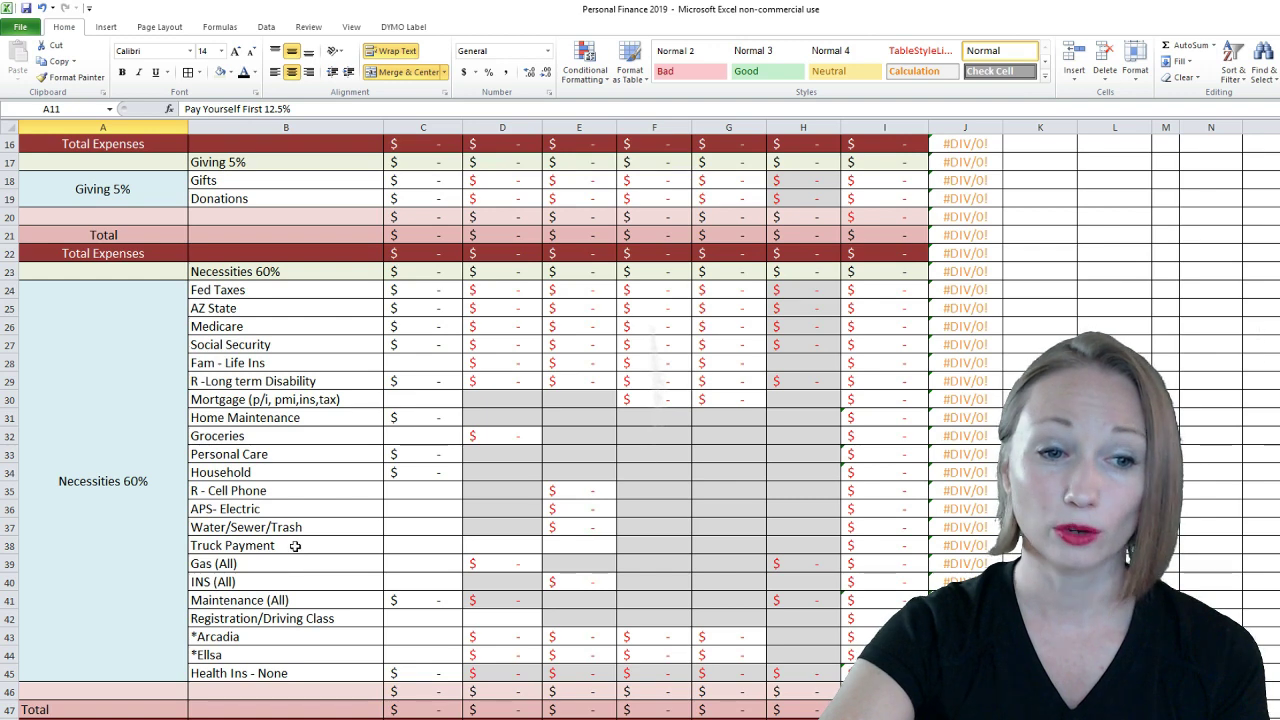
left_click(298, 546)
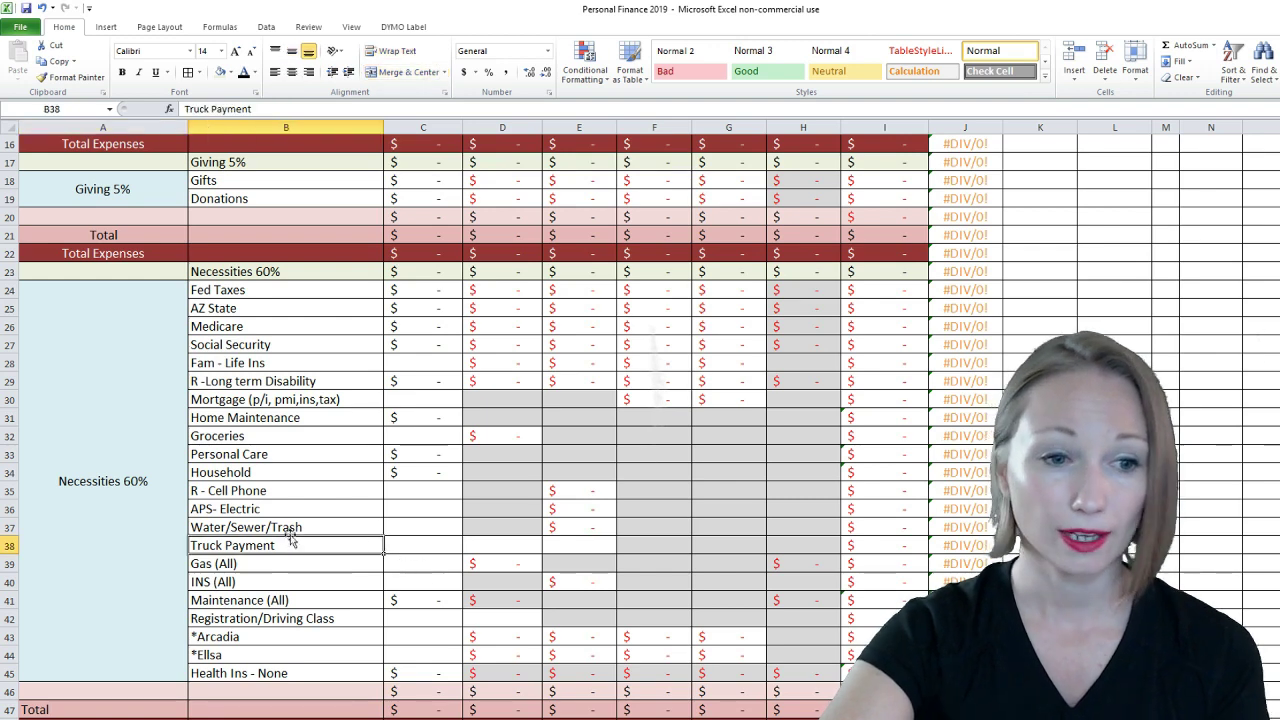
left_click(272, 566)
scroll(285, 545, "down", 1)
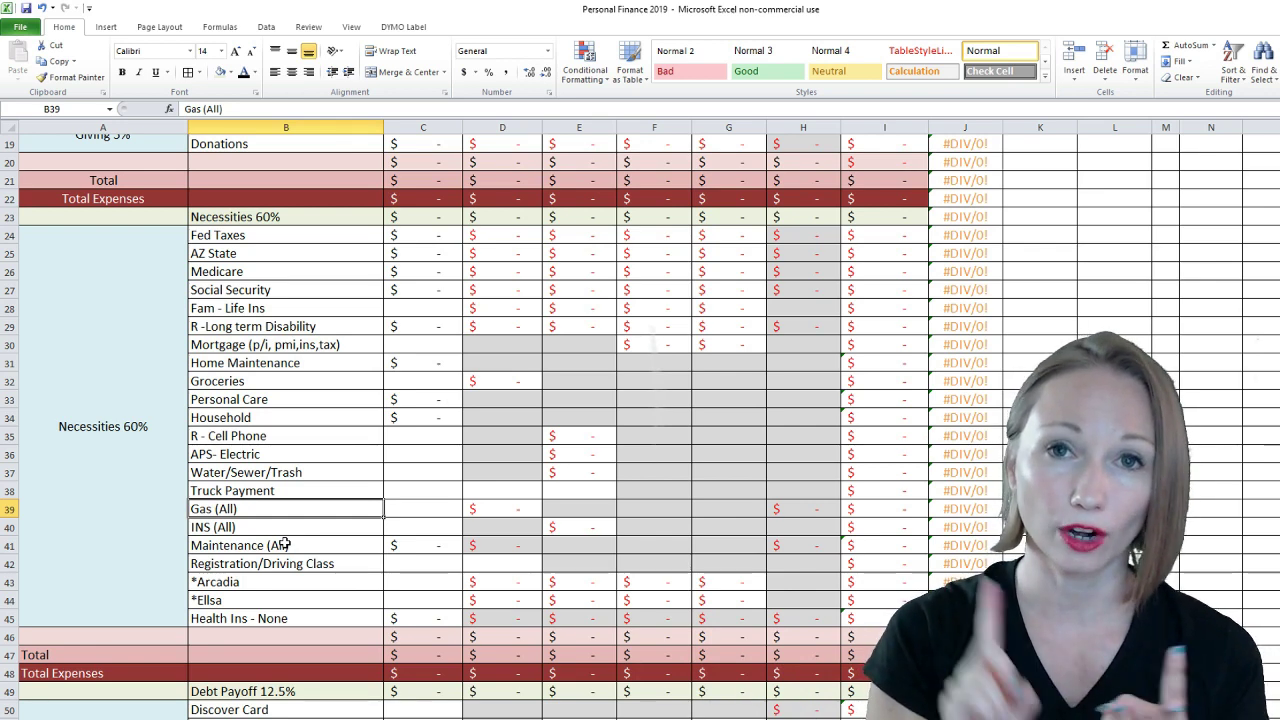
left_click(282, 530)
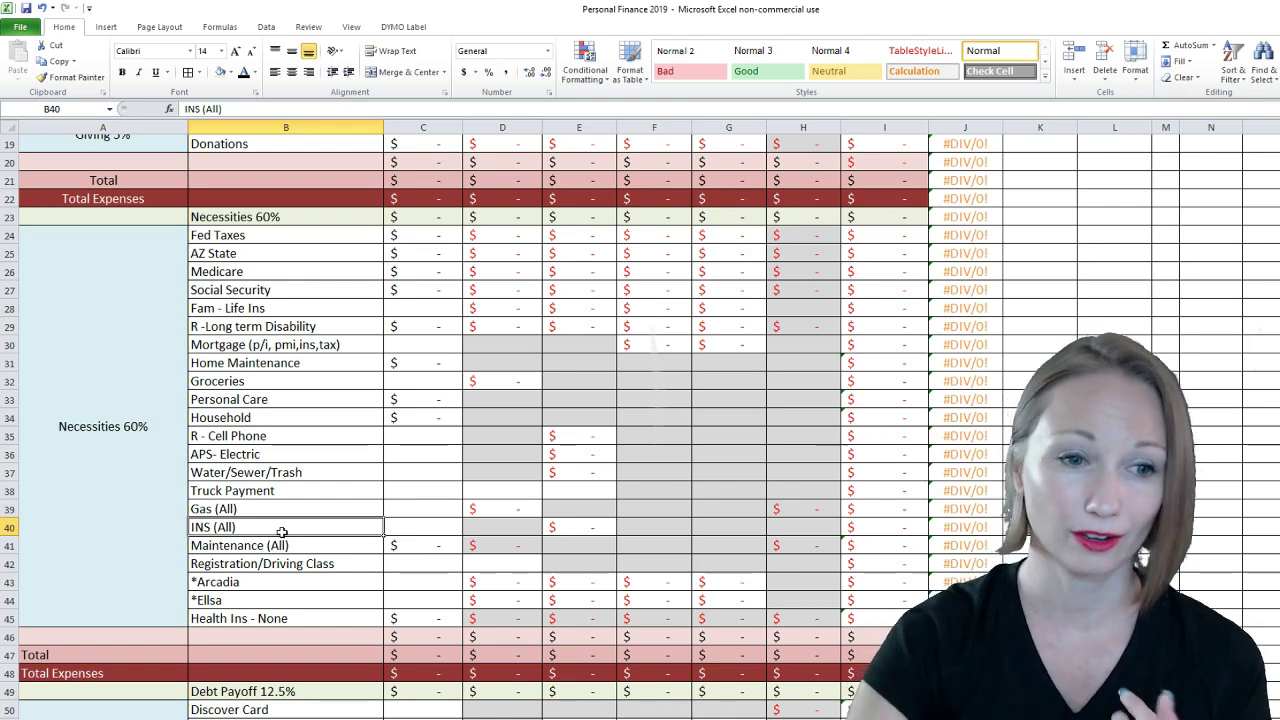
left_click(280, 545)
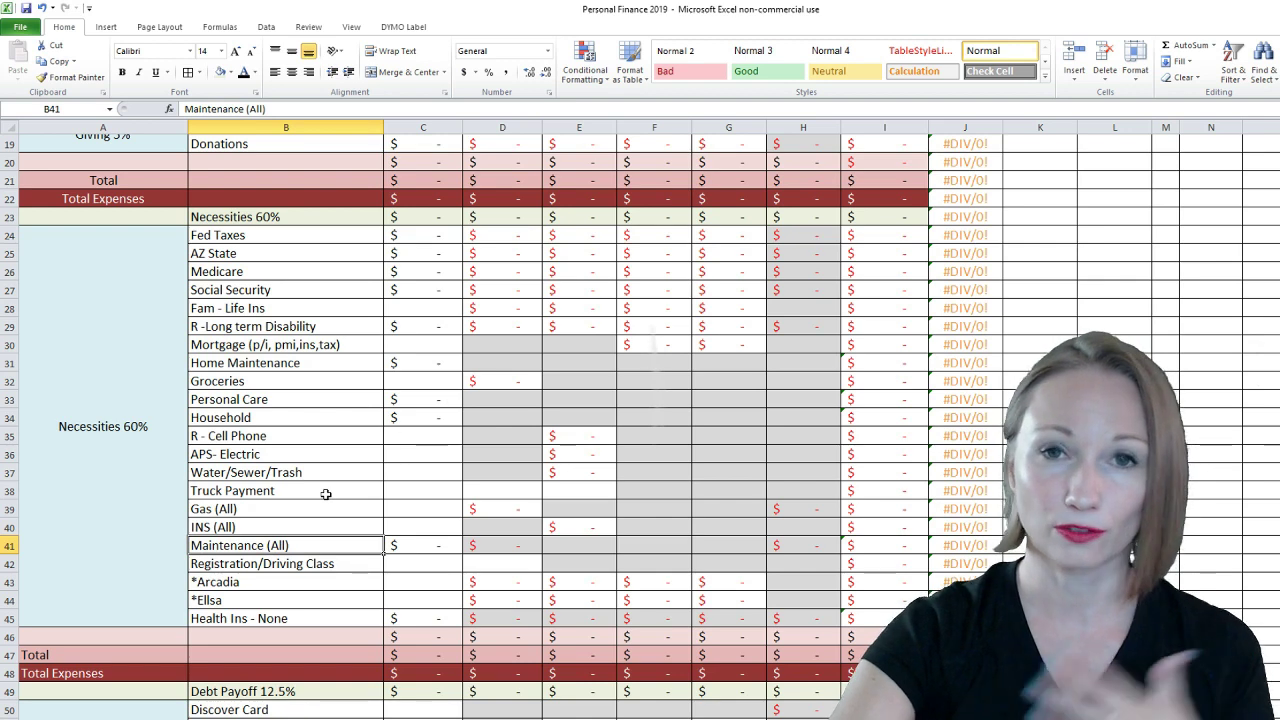
left_click(252, 570)
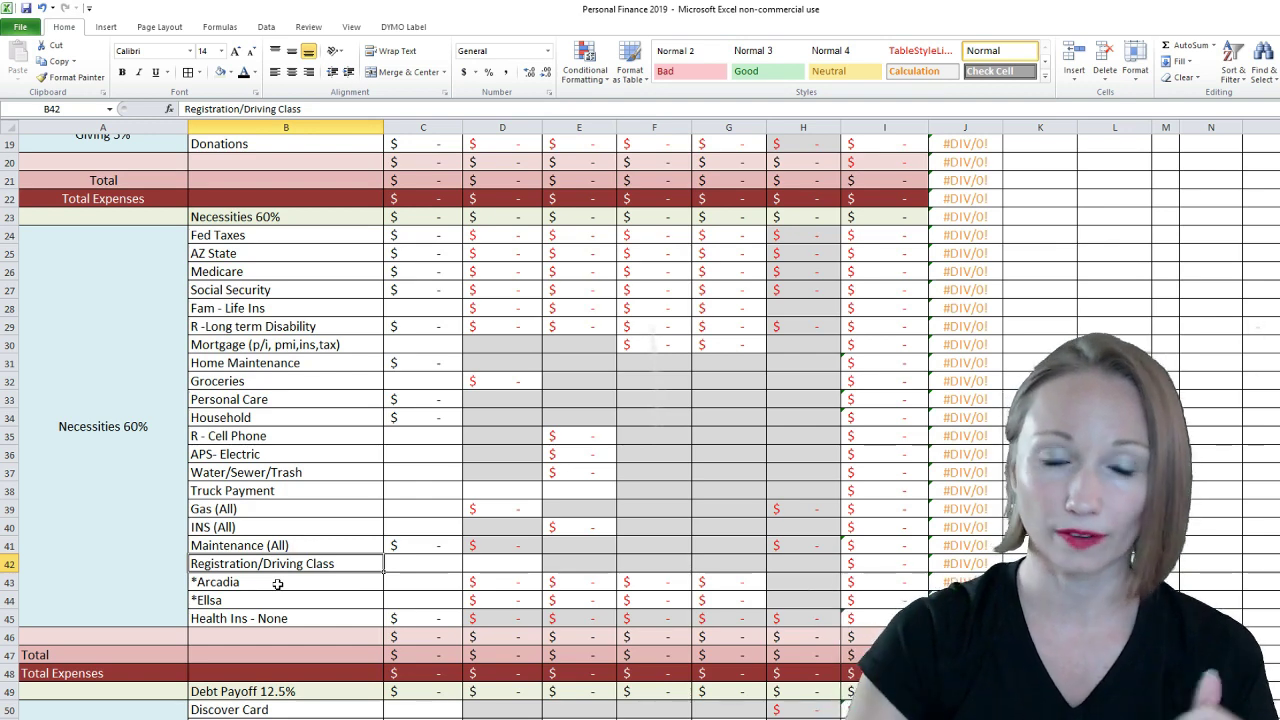
left_click(272, 618)
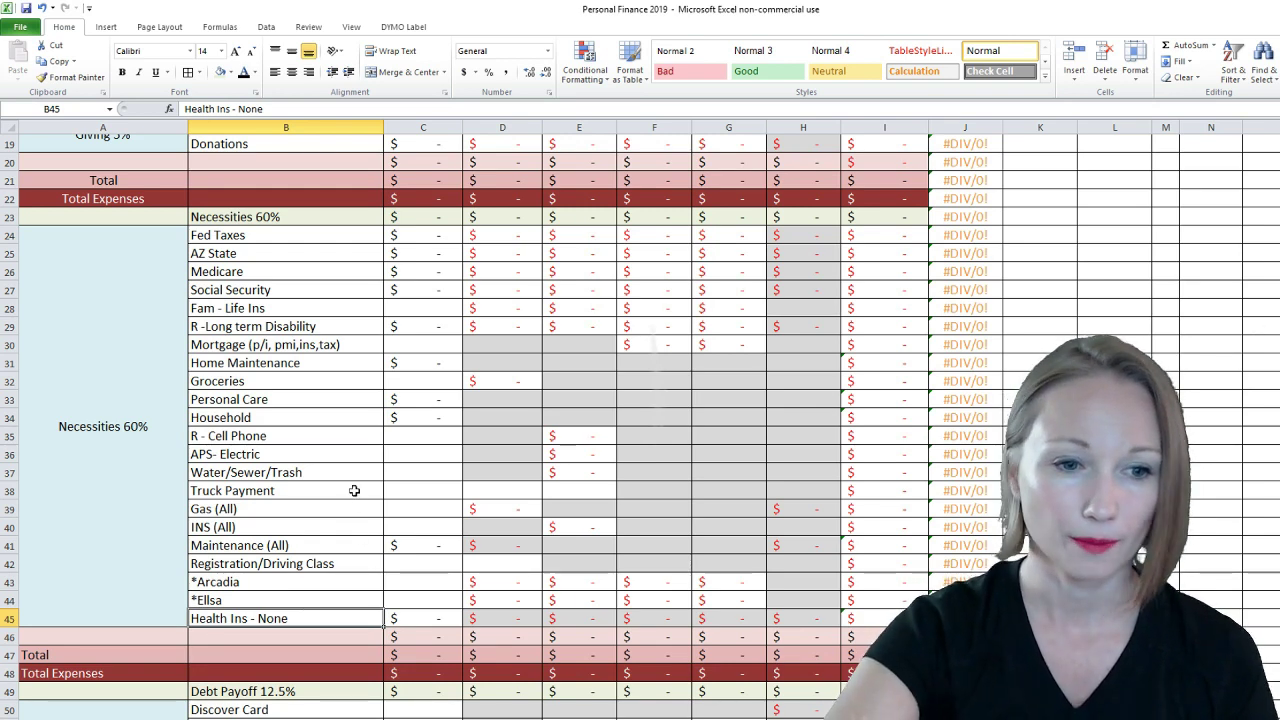
Review the Debt Payoff 12.5% rows, including Discover Card and Truck Loan Payoff, and the Fun 10% section below them
scroll(354, 490, "down", 3)
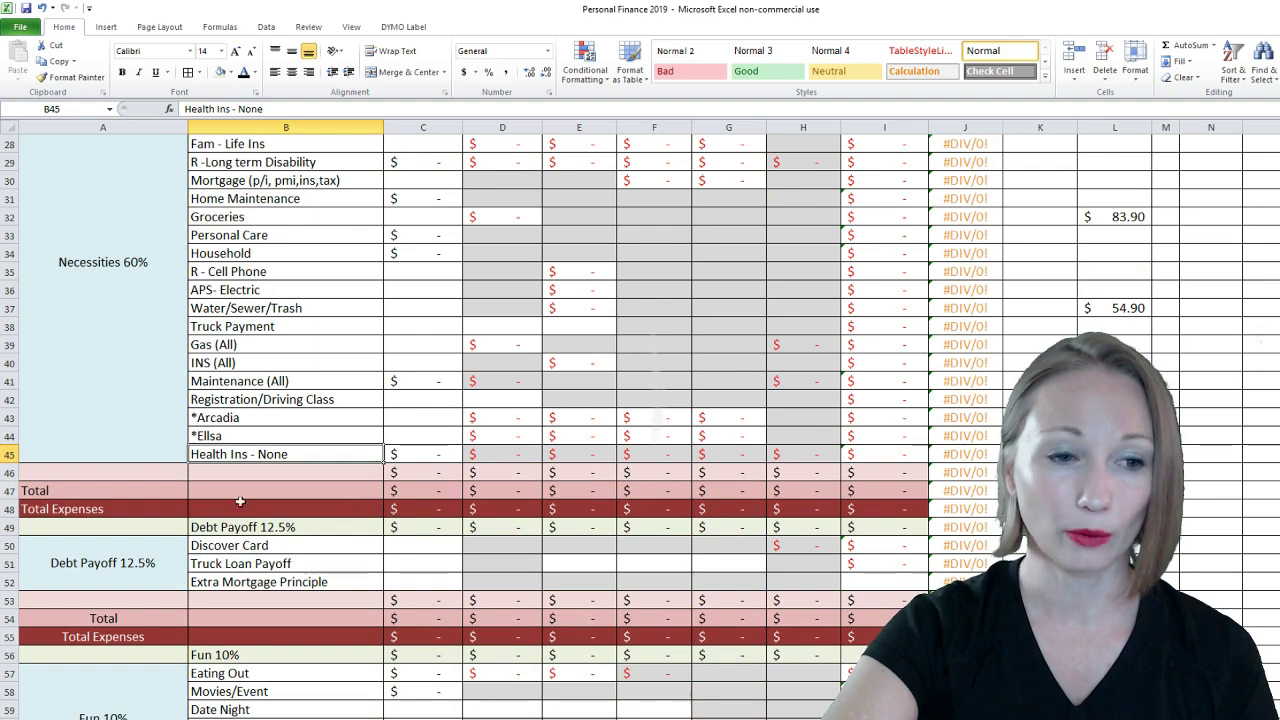
left_click(318, 549)
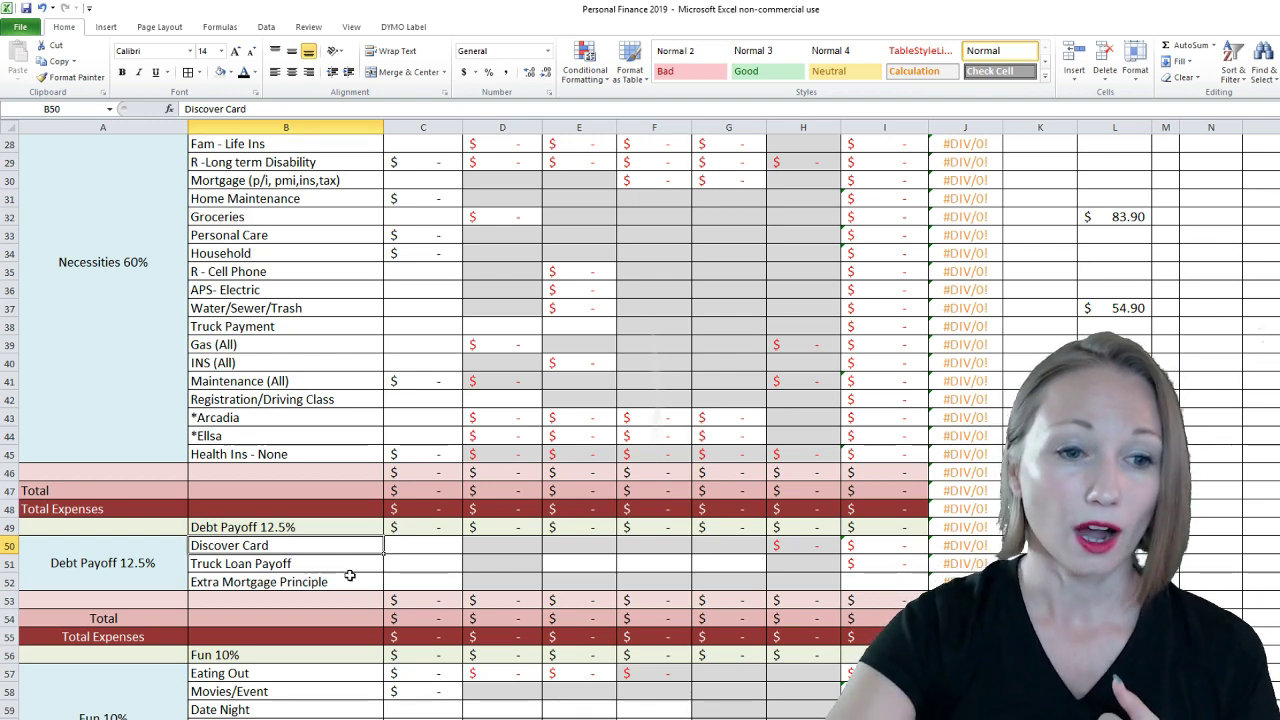
left_click(343, 564)
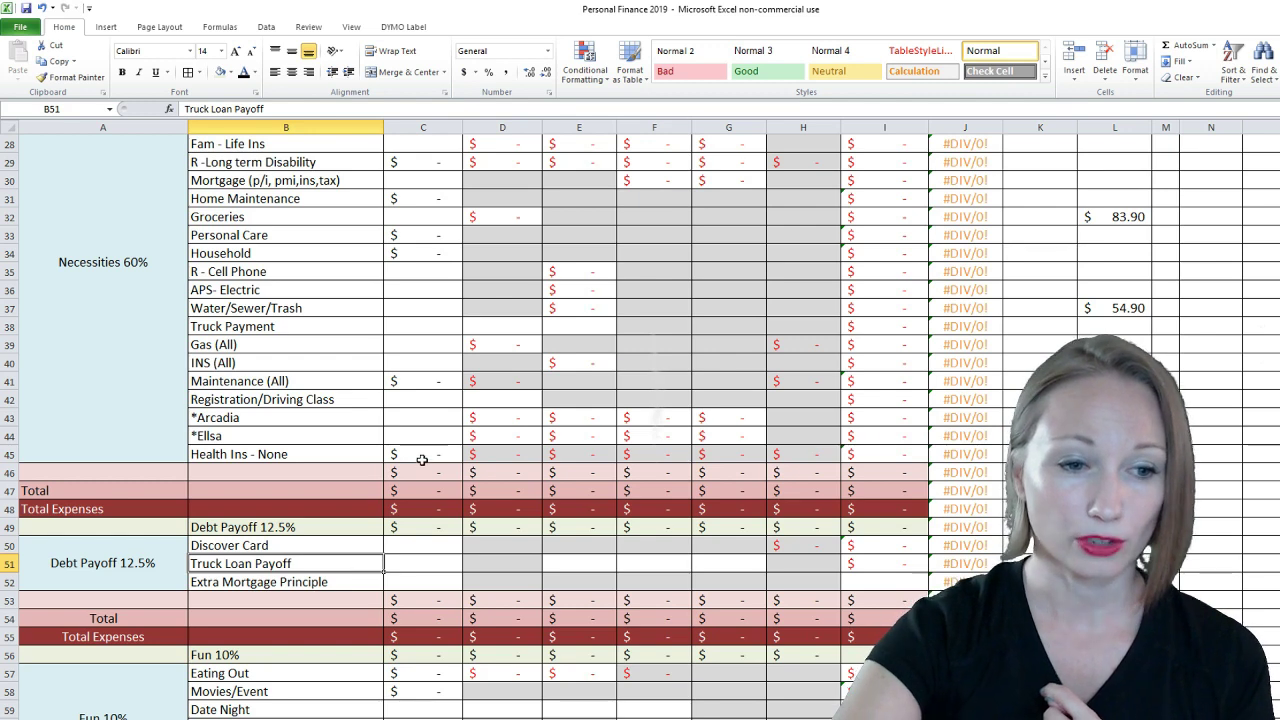
scroll(423, 458, "down", 2)
scroll(314, 531, "down", 1)
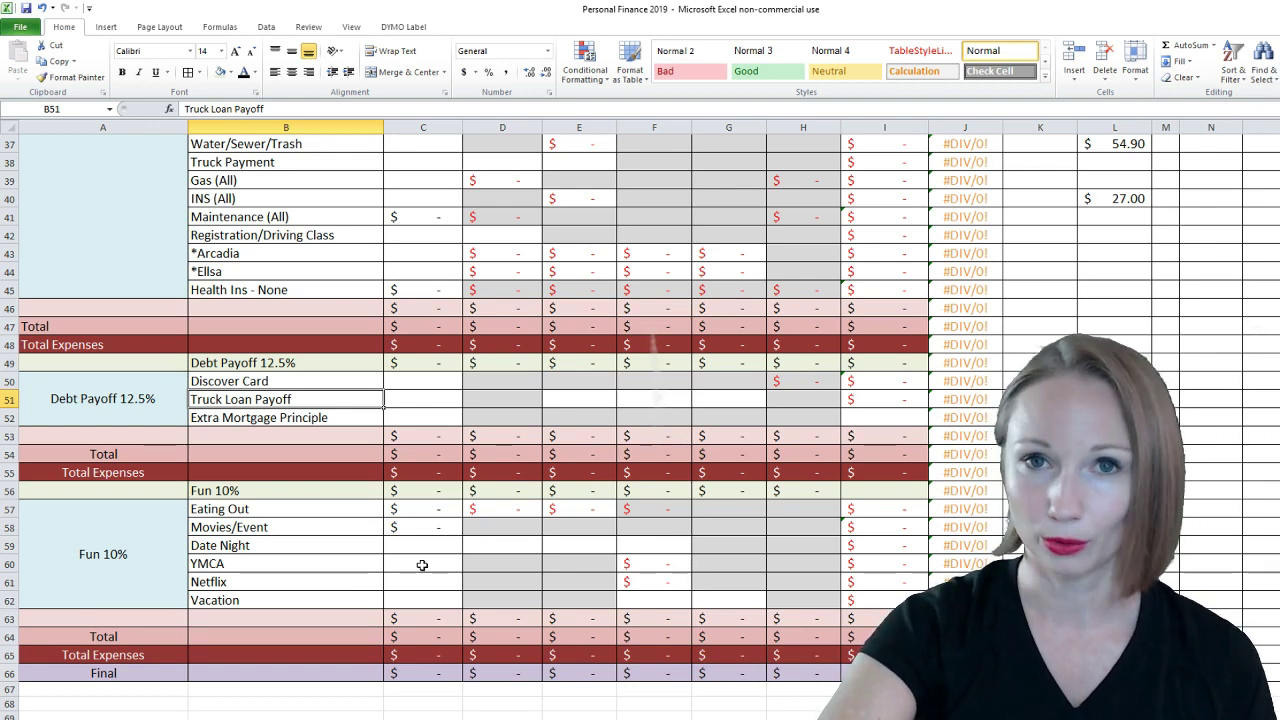
Enter the income budgets in C2 to C4: 3160 for work, 1748.17 for overtime and 411.25 for self-employment
scroll(422, 565, "up", 12)
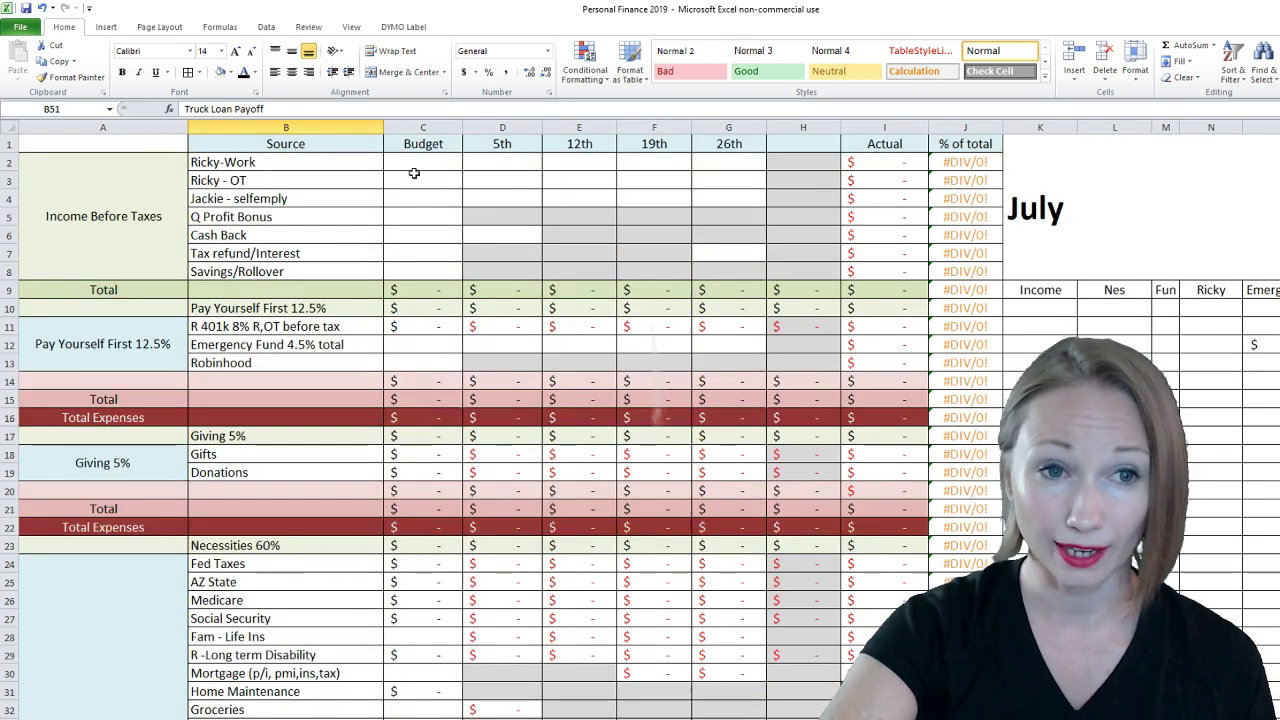
left_click(417, 161)
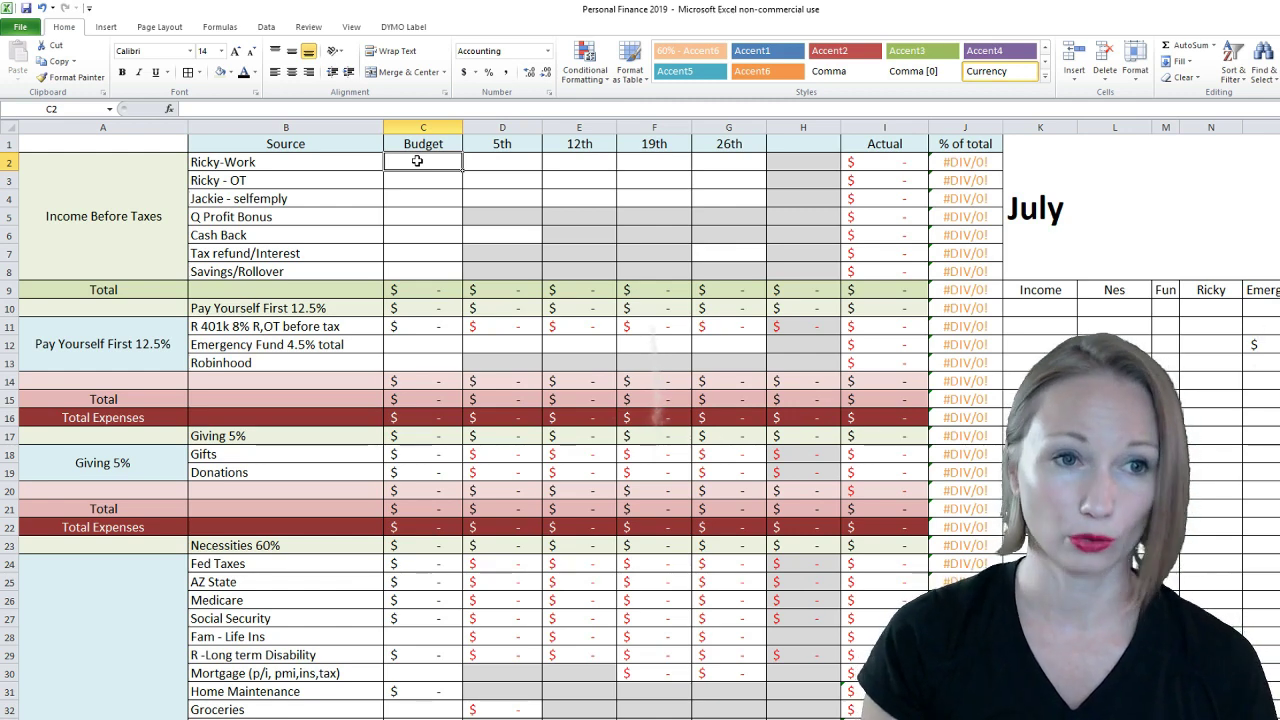
type("3160")
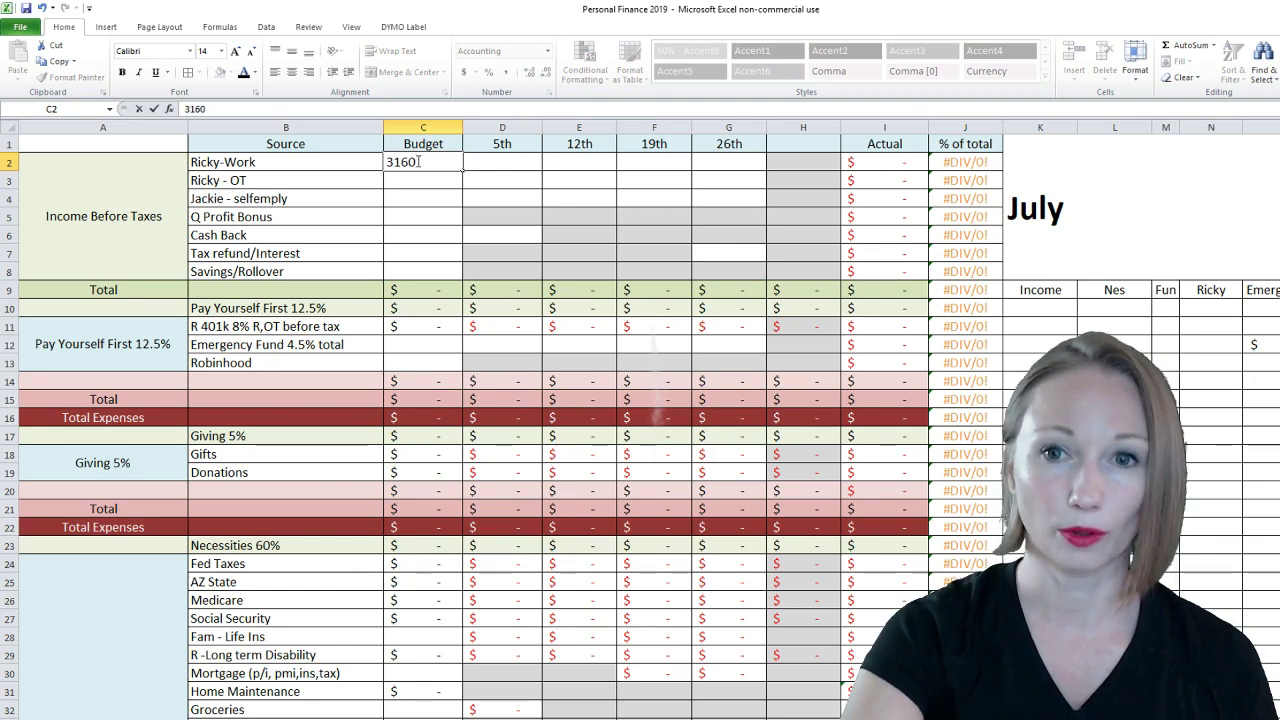
key("Return")
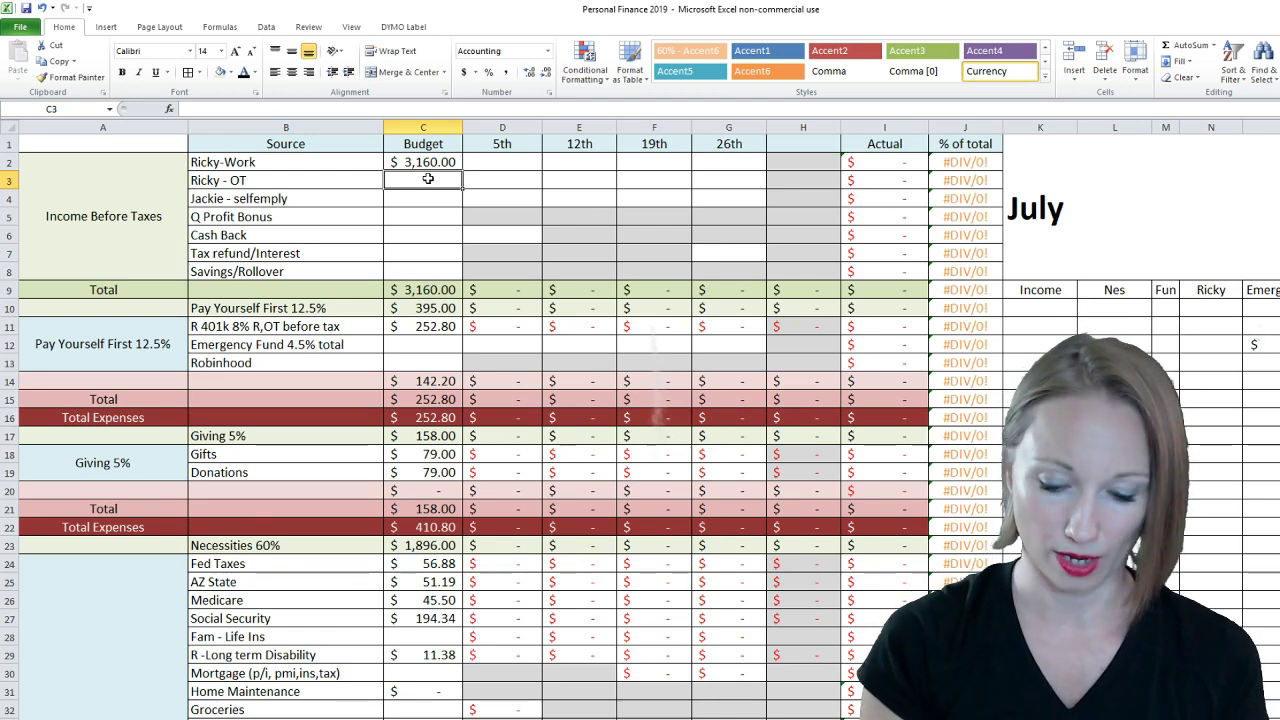
type("1,748.")
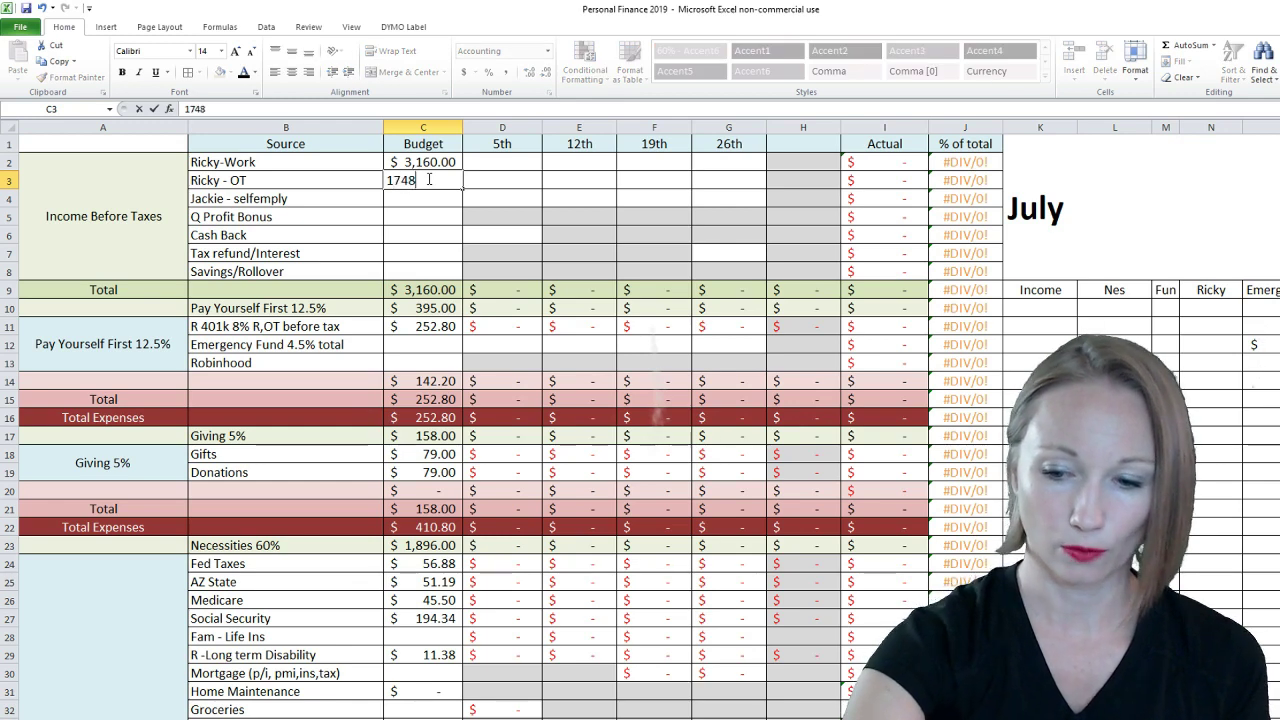
type("17")
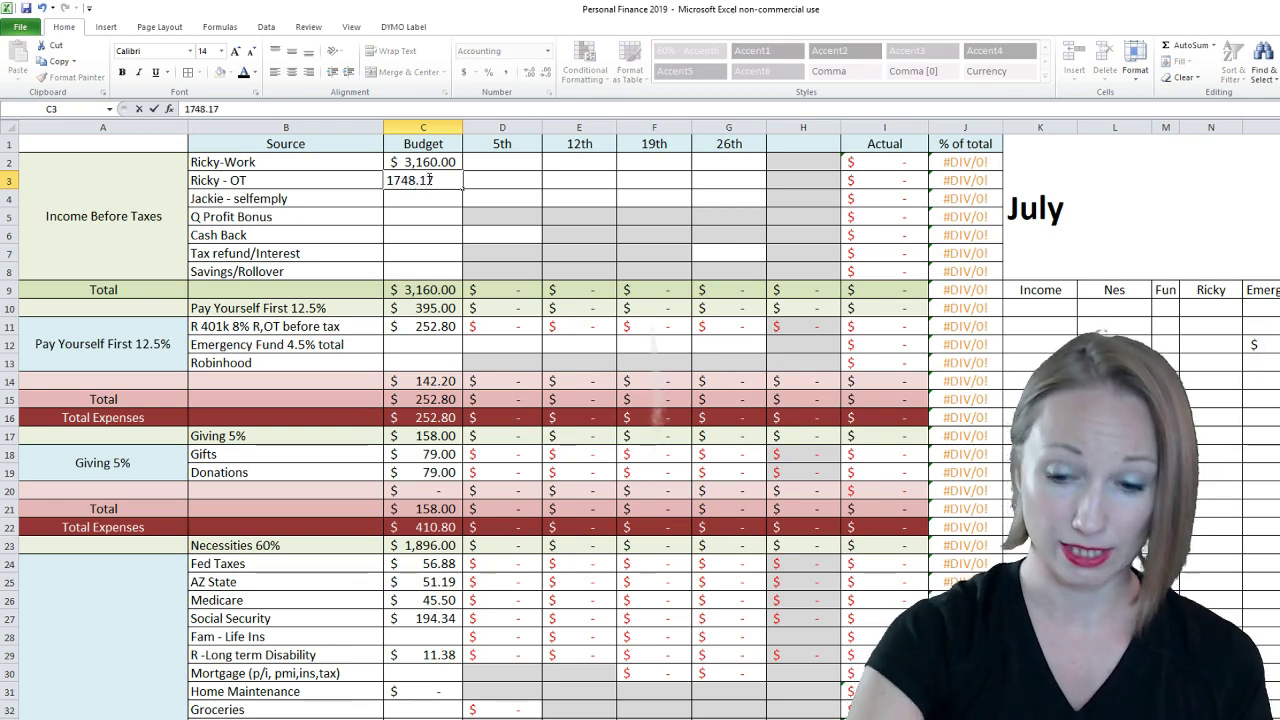
key("Return")
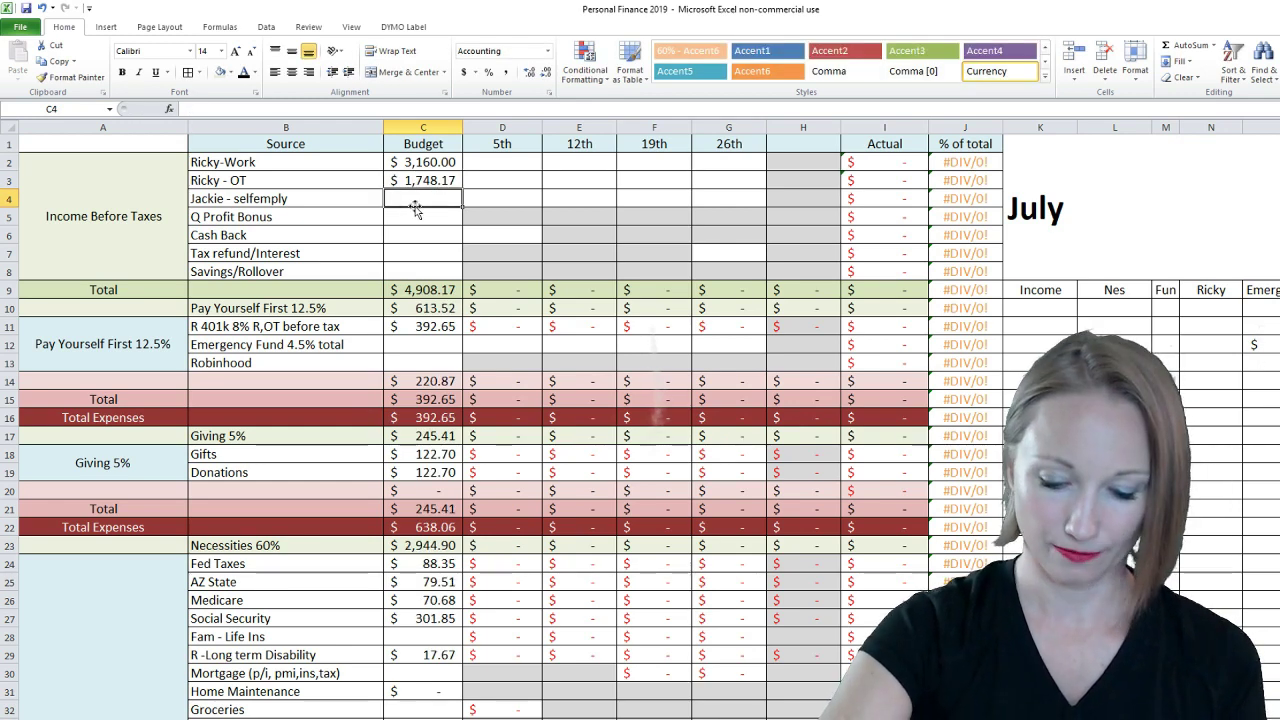
type("411.25")
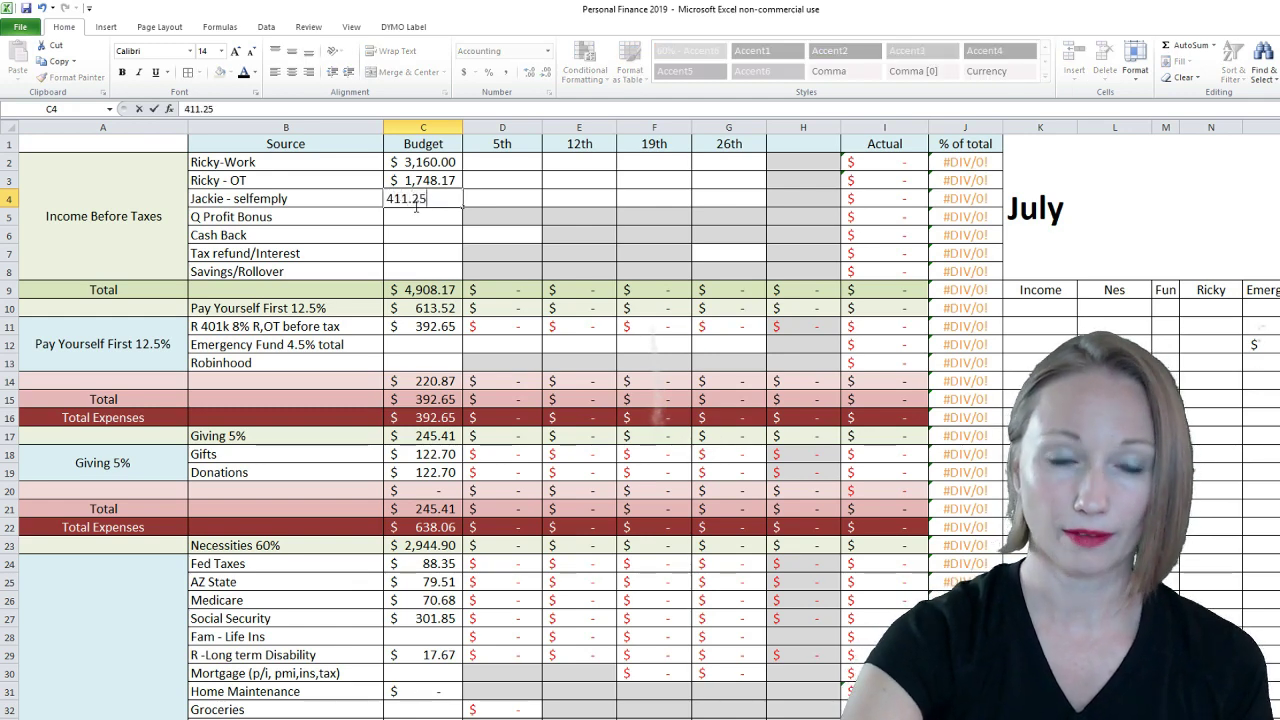
key("Return")
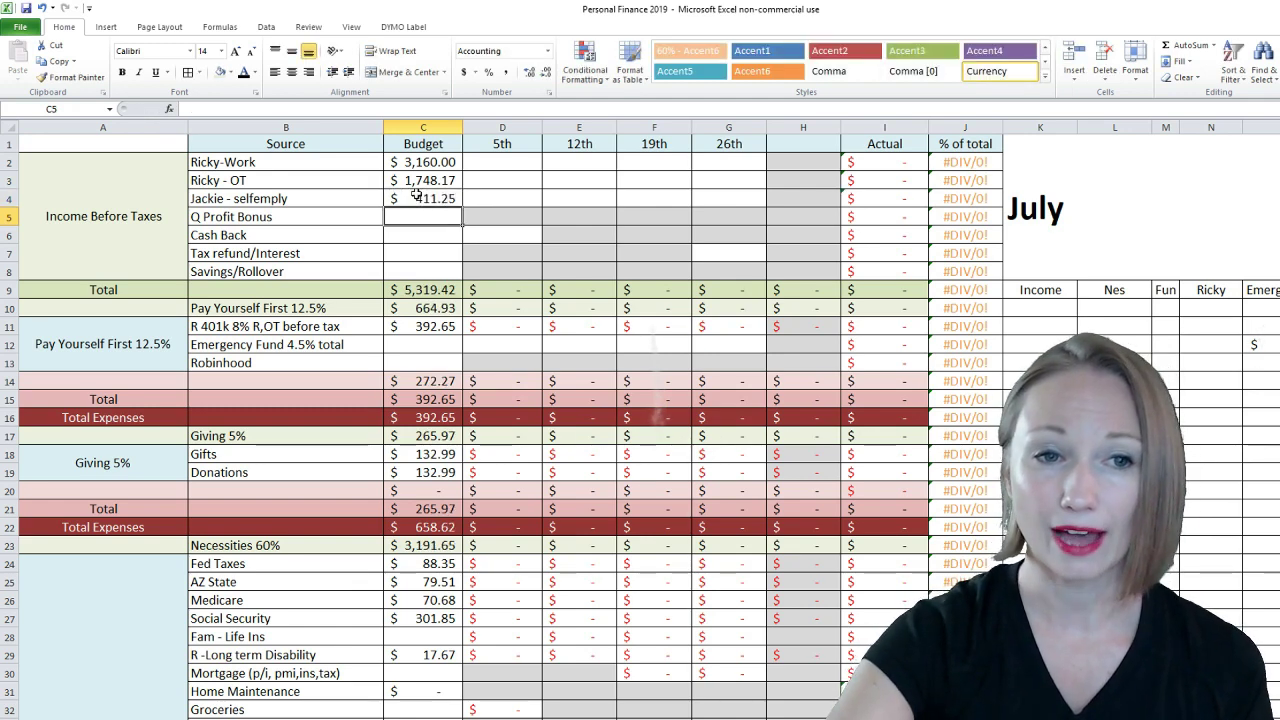
Enter the budgeted amounts of 79 for Cash Back and 18.22 for Tax refund/Interest
key("Up")
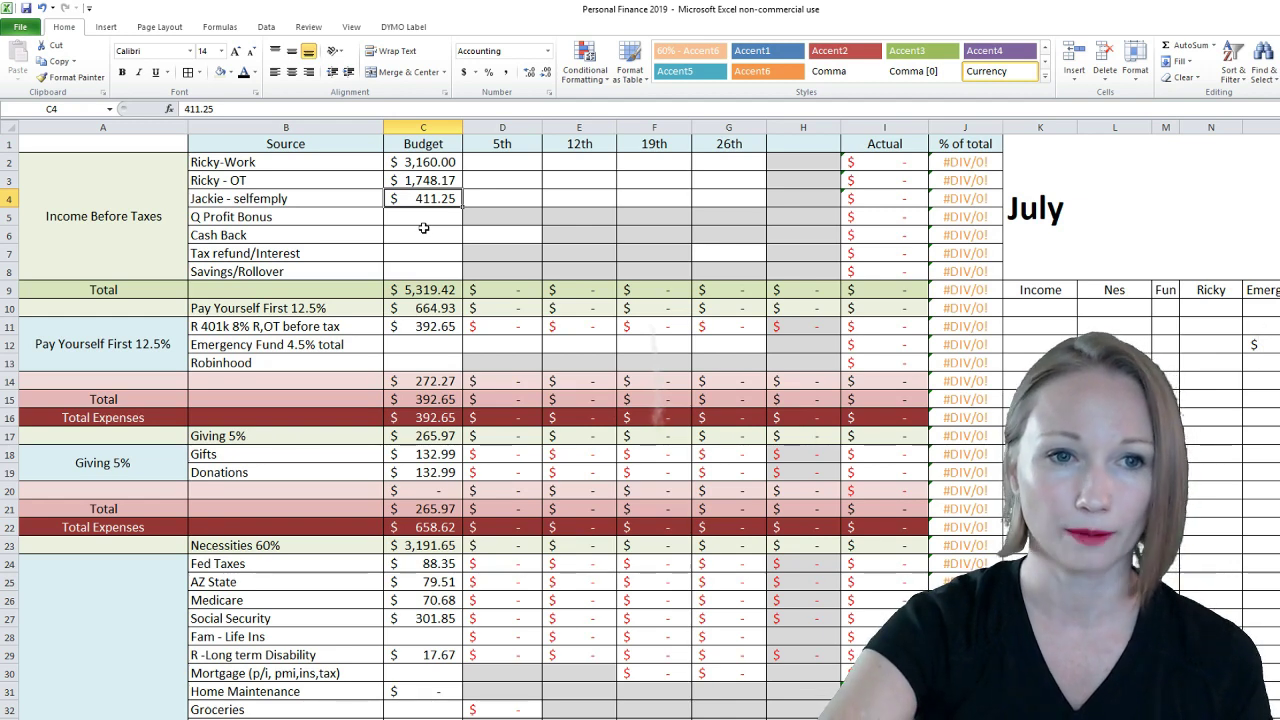
left_click(424, 235)
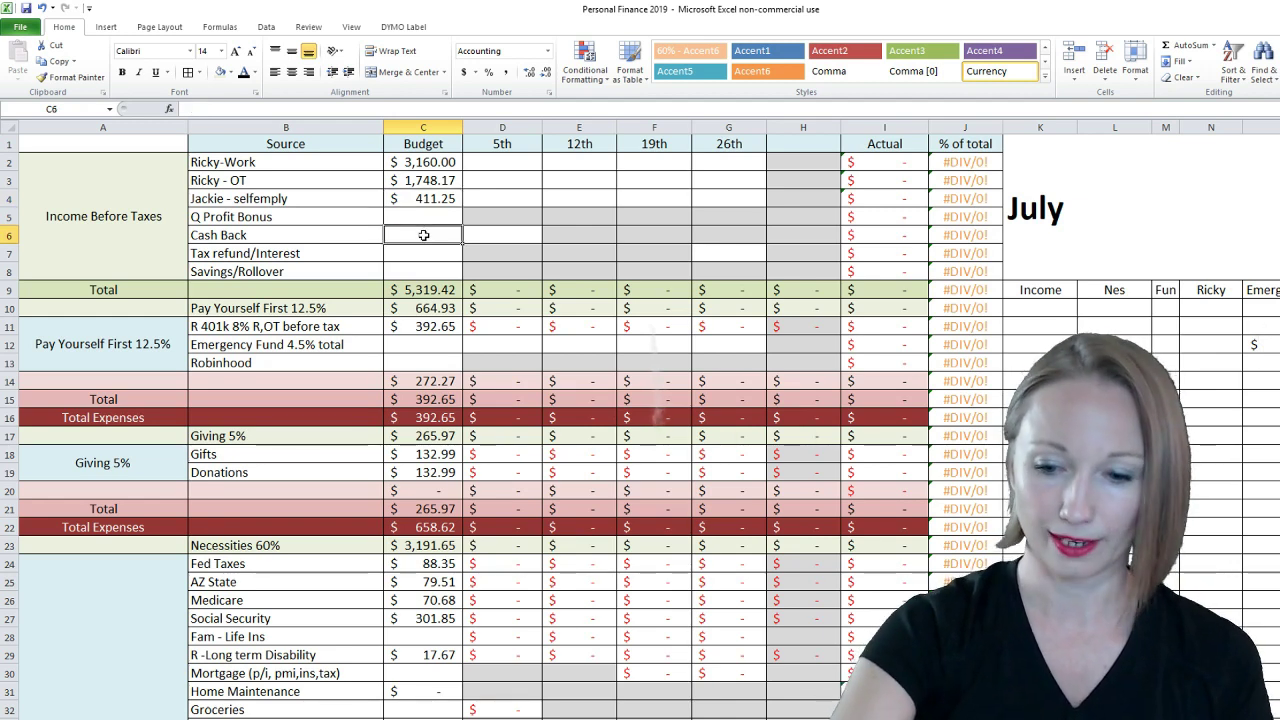
type("79")
key("Return")
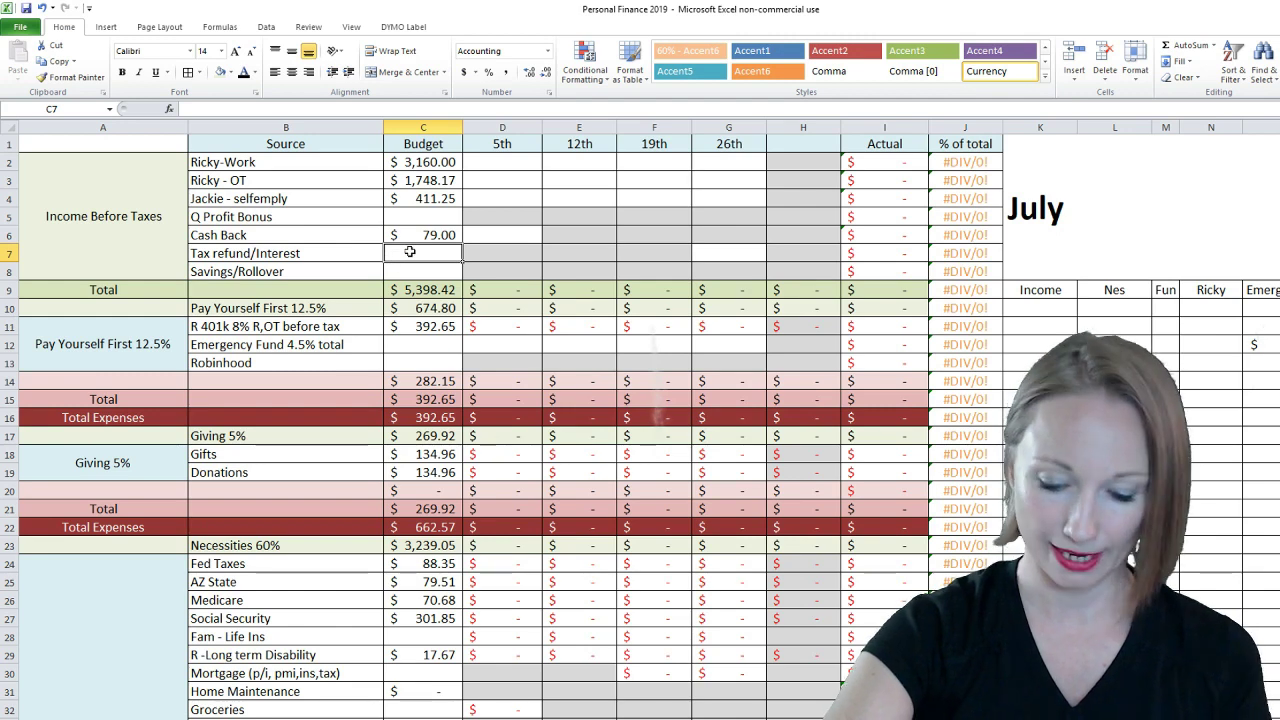
type("18.22")
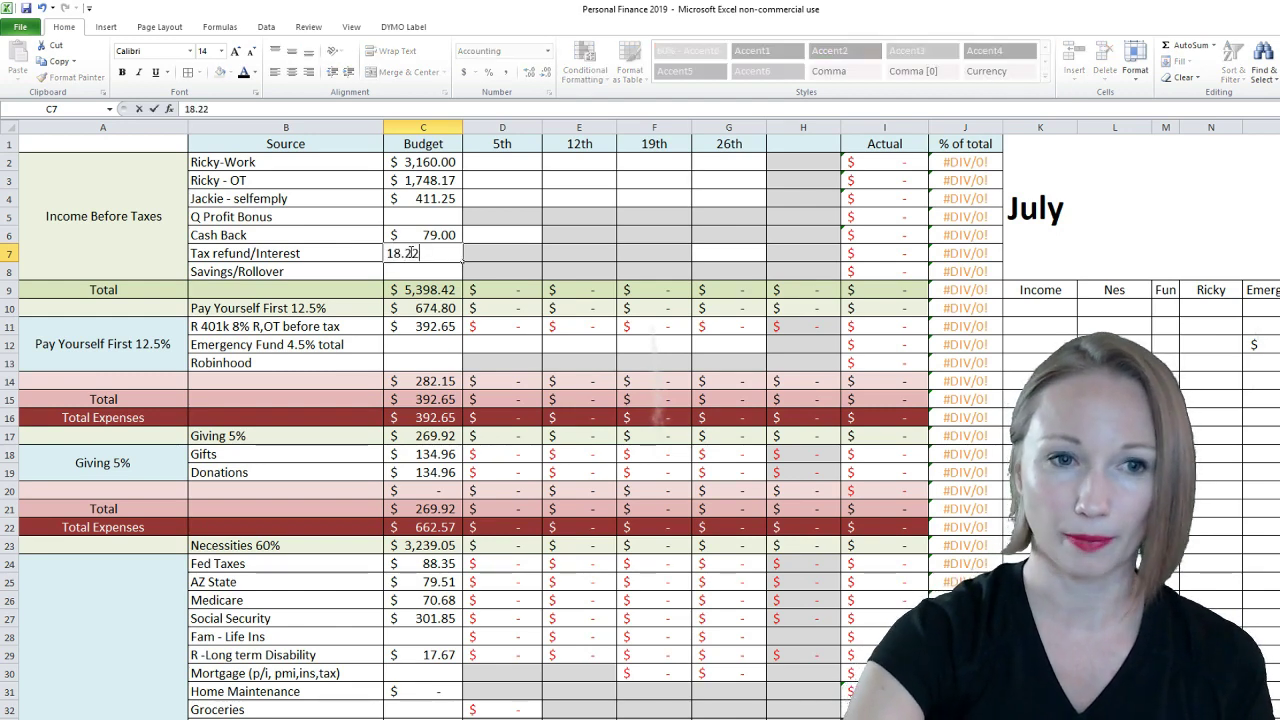
key("Return")
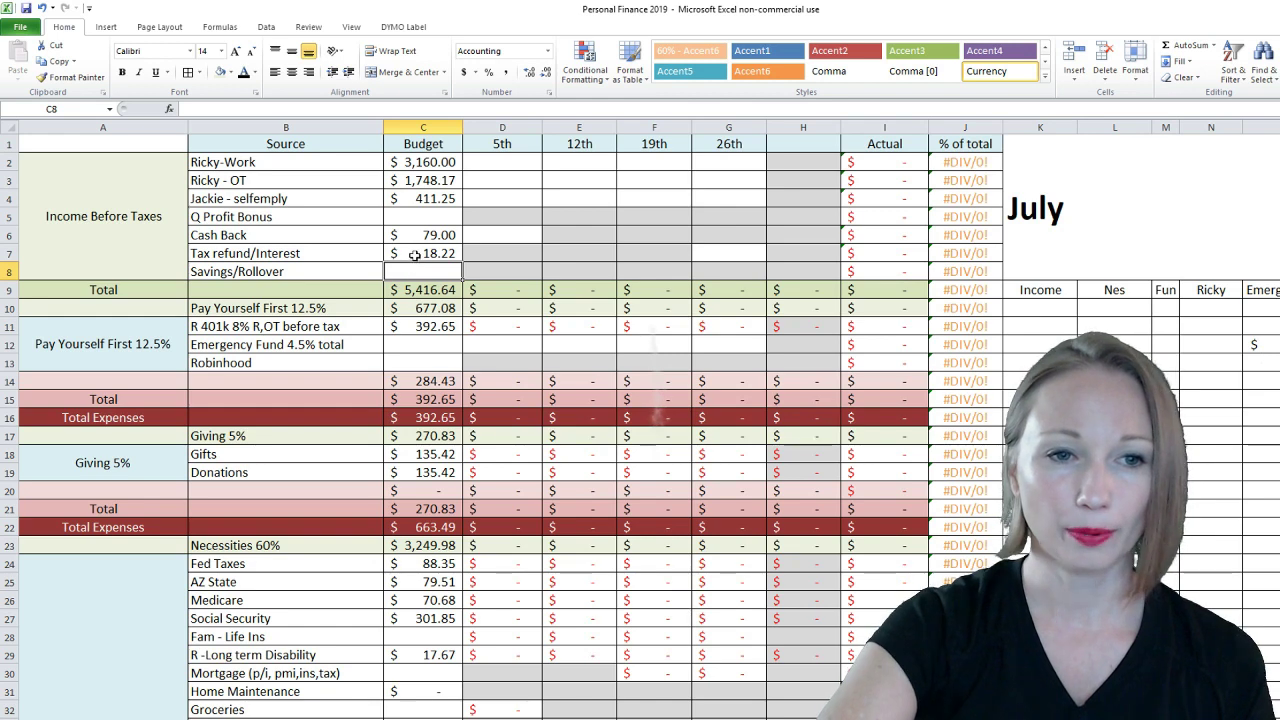
Enter the Pay Yourself First budget amounts of 70 for Robinhood and 214.43 for Emergency Fund
left_click(412, 252)
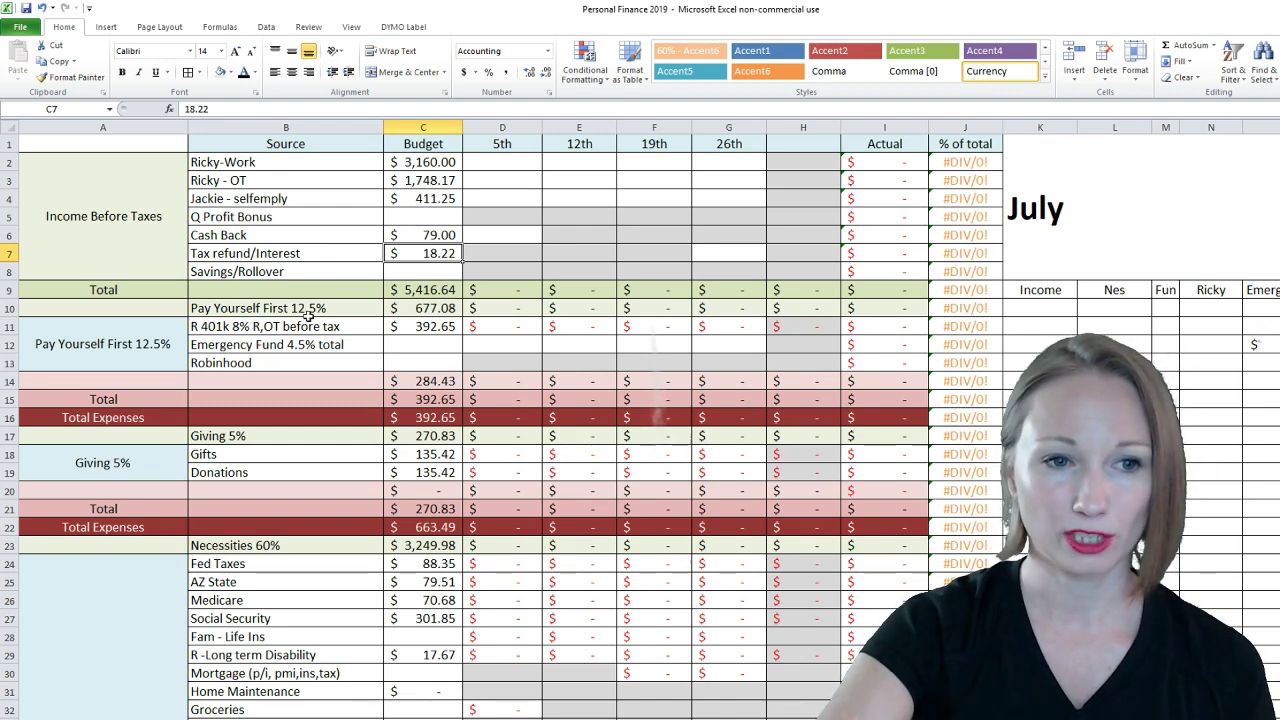
left_click(422, 307)
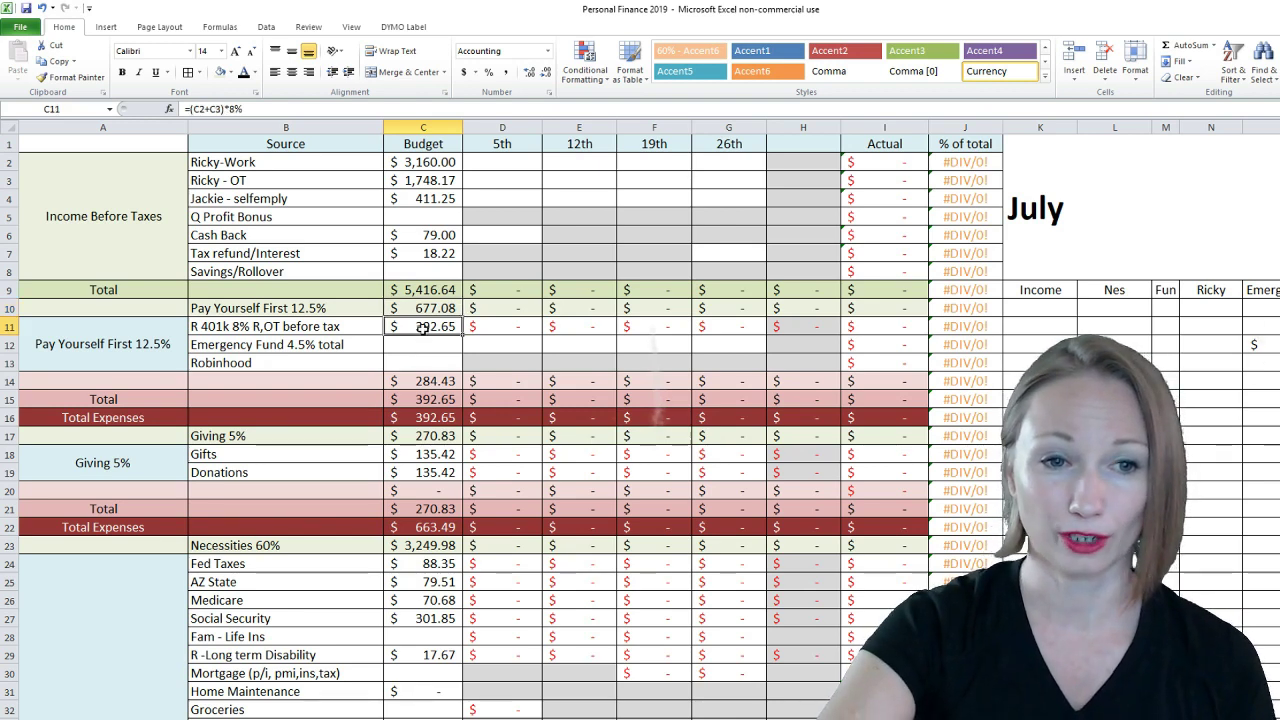
key("Down")
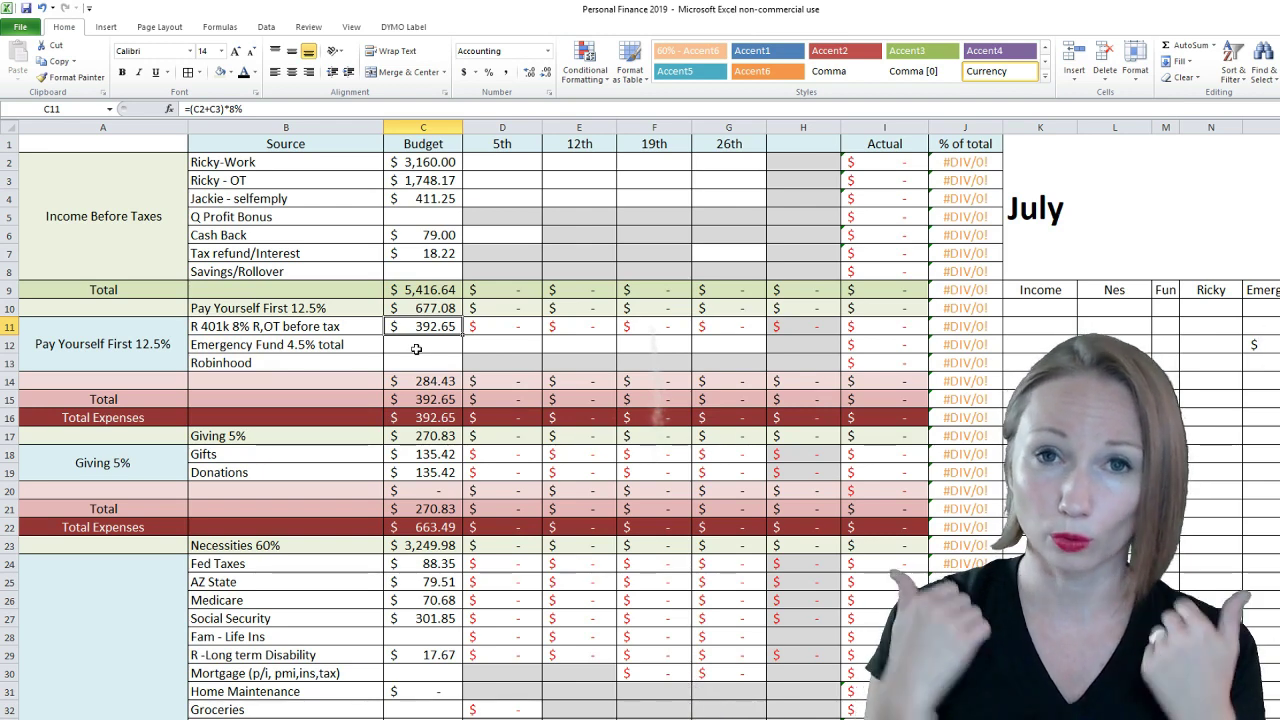
left_click(416, 348)
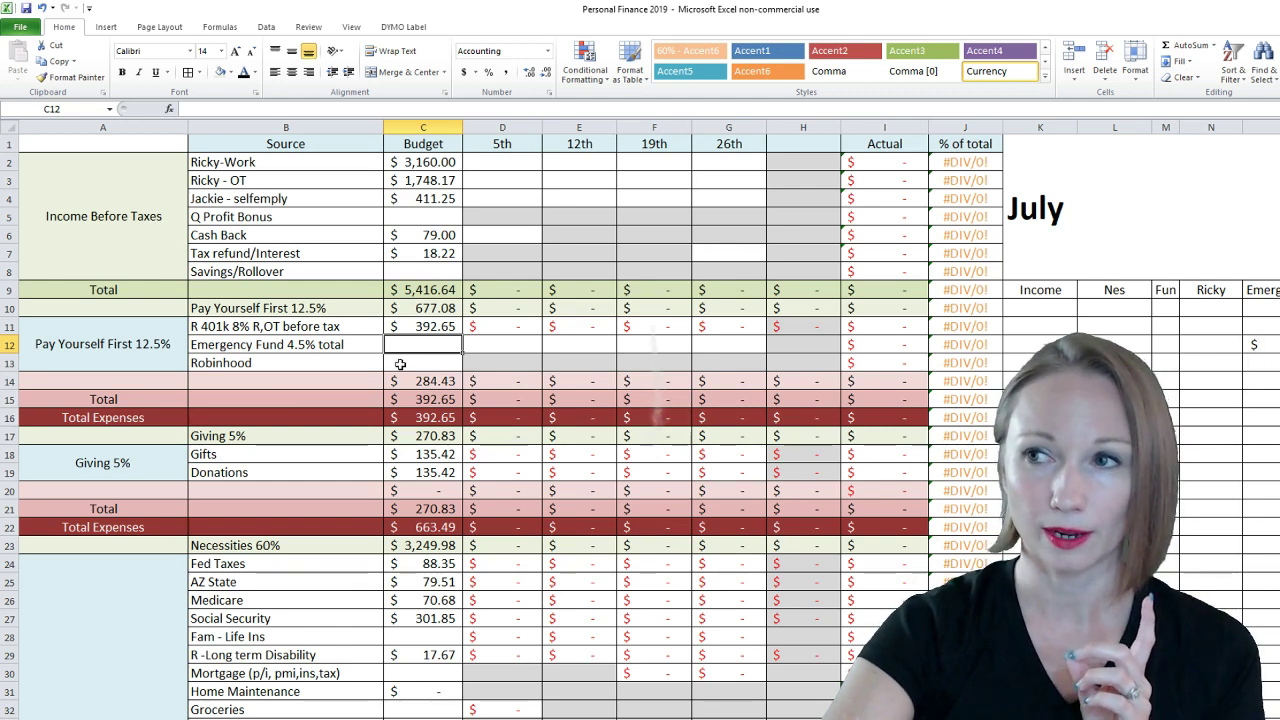
left_click(400, 364)
type("70")
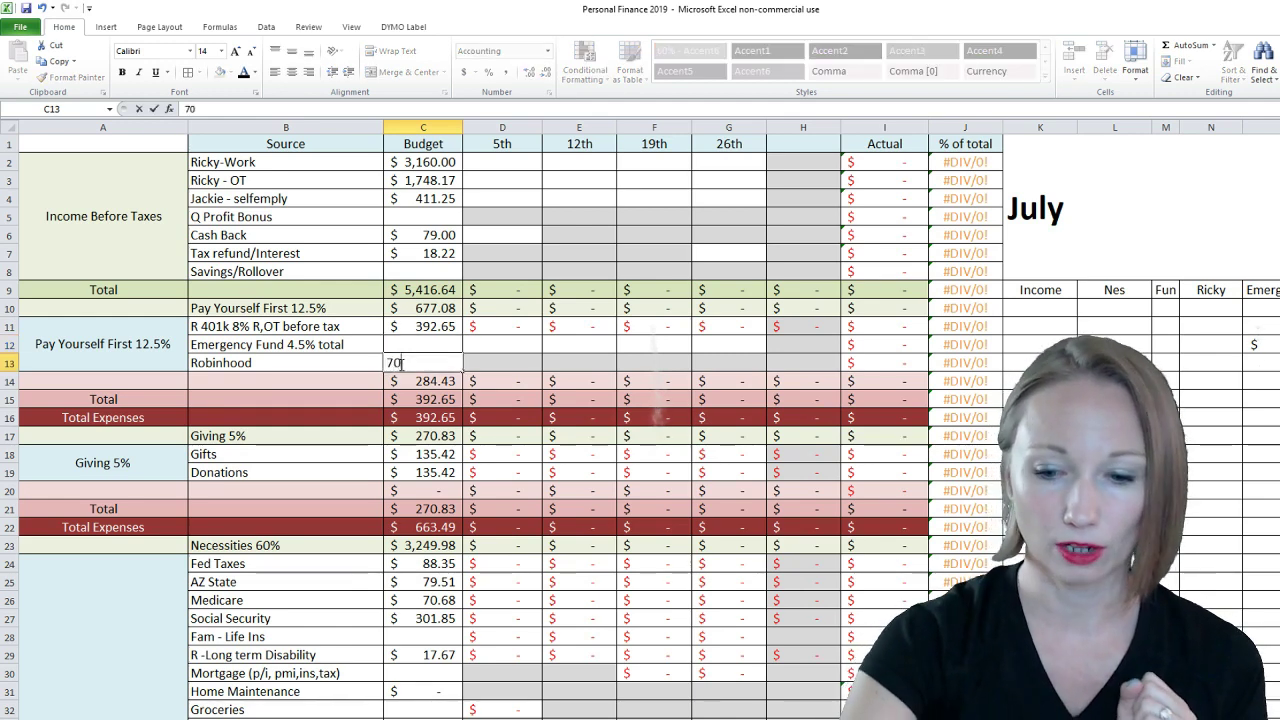
key("Up")
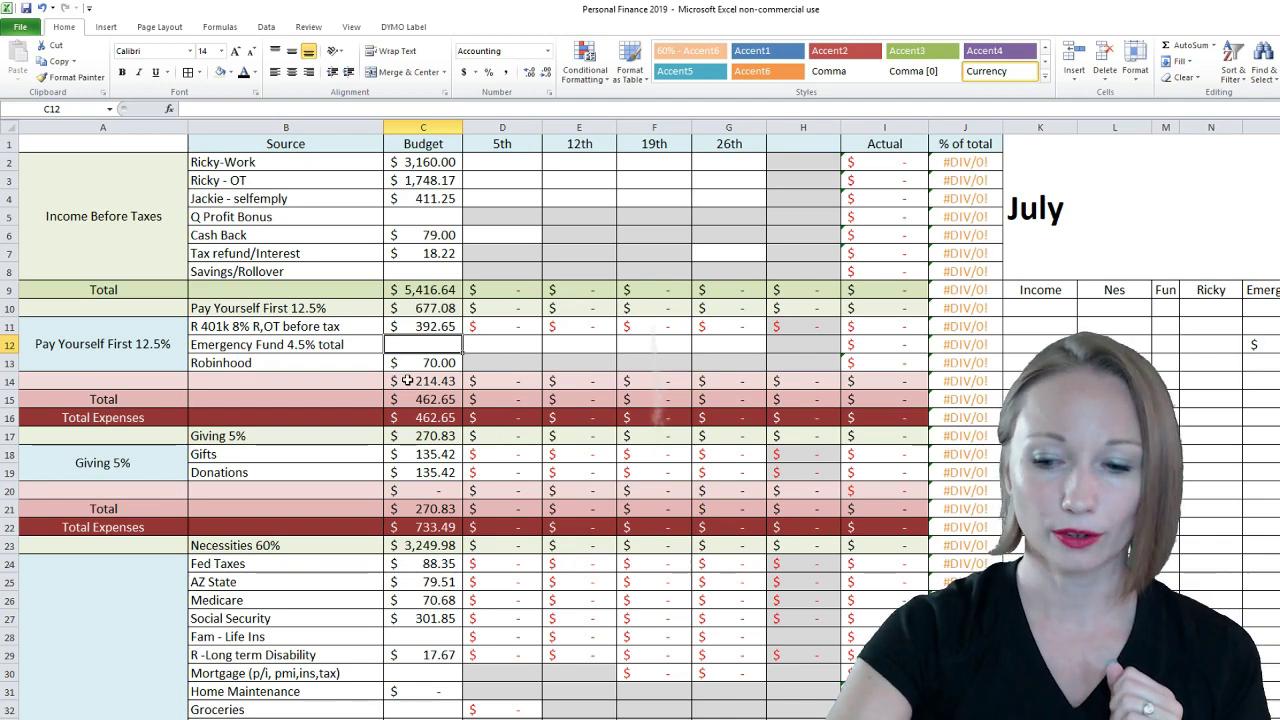
type("214.43")
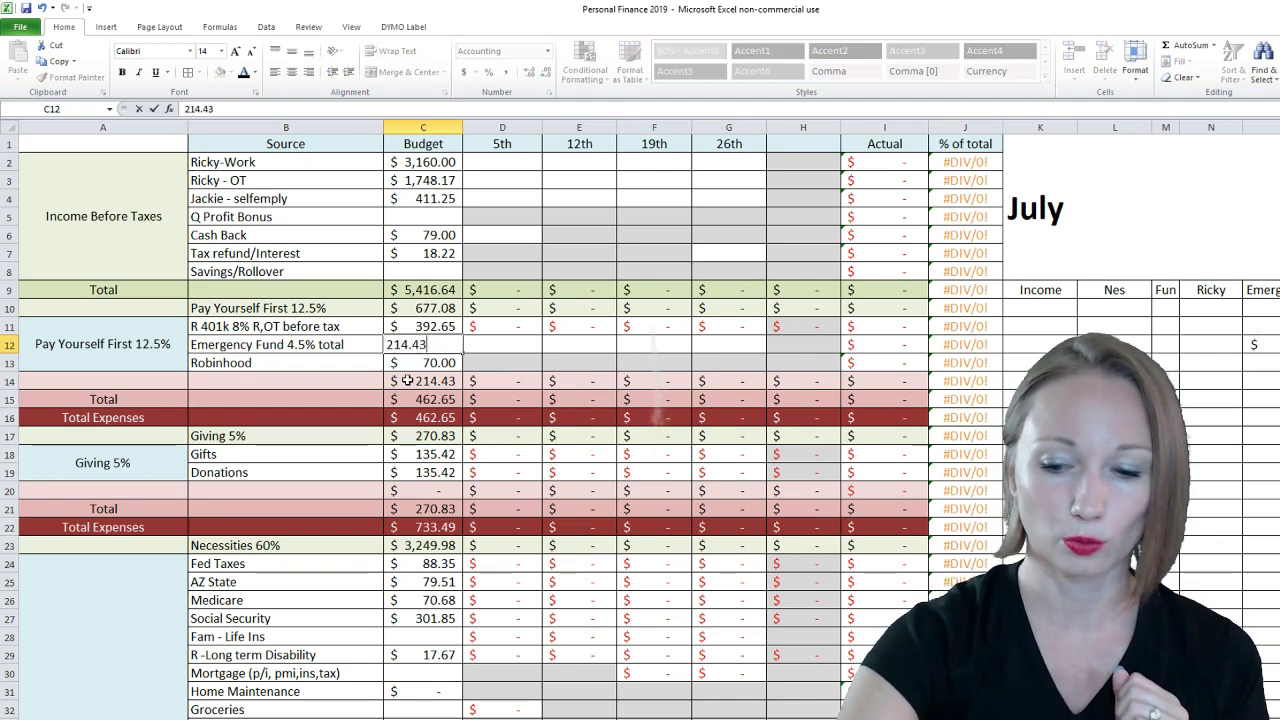
key("Return")
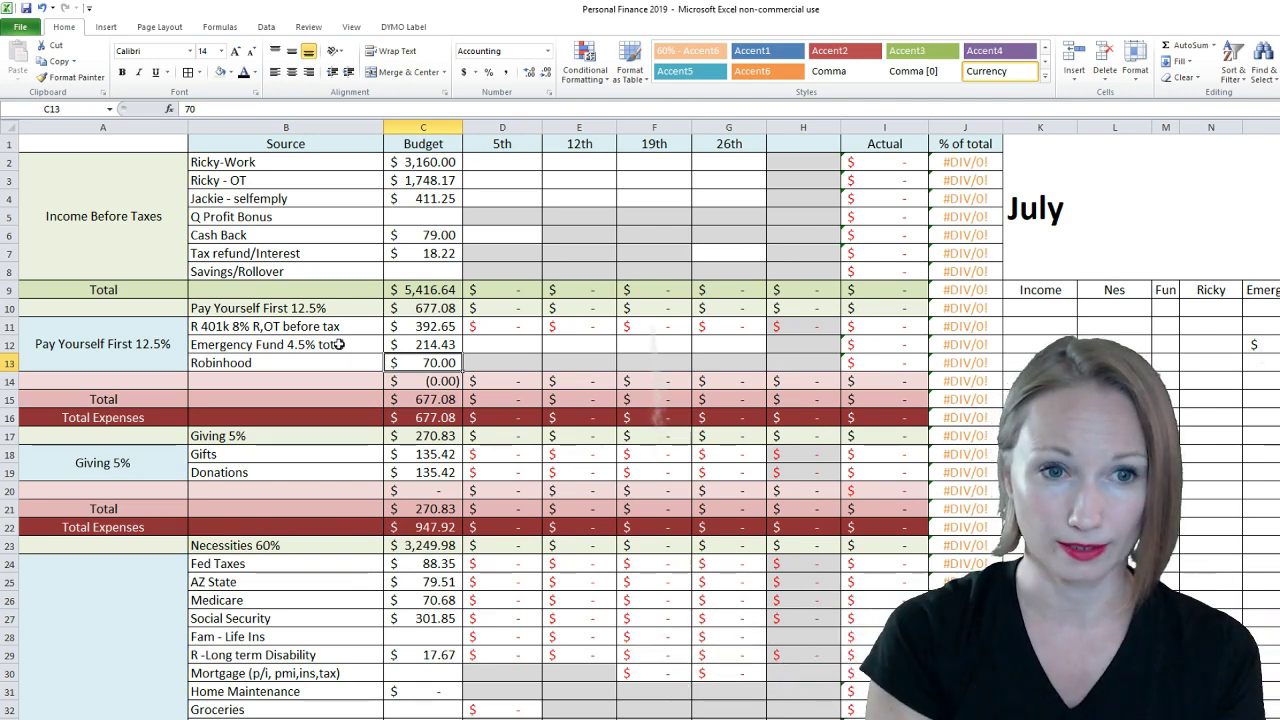
Review the budget formulas for Giving 5%, its Gifts and Donations rows, the Necessities 60% allocation and Medicare
scroll(340, 344, "down", 2)
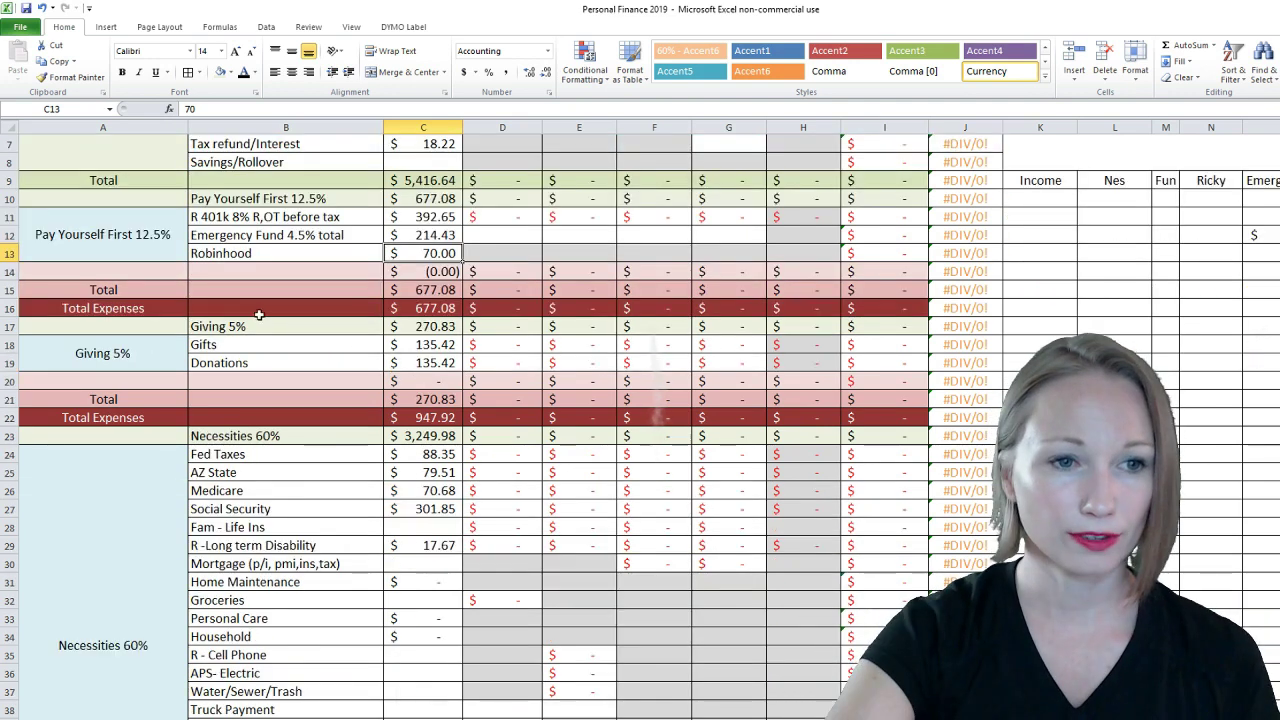
left_click(428, 328)
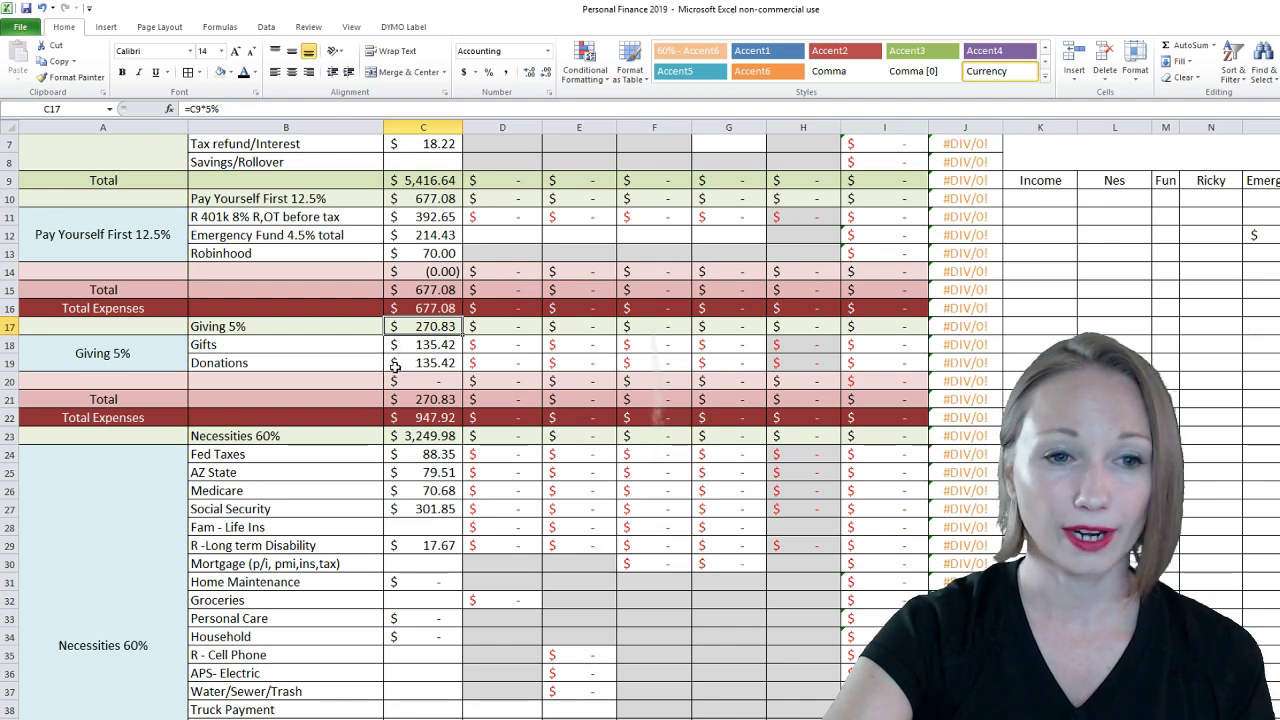
left_click(408, 346)
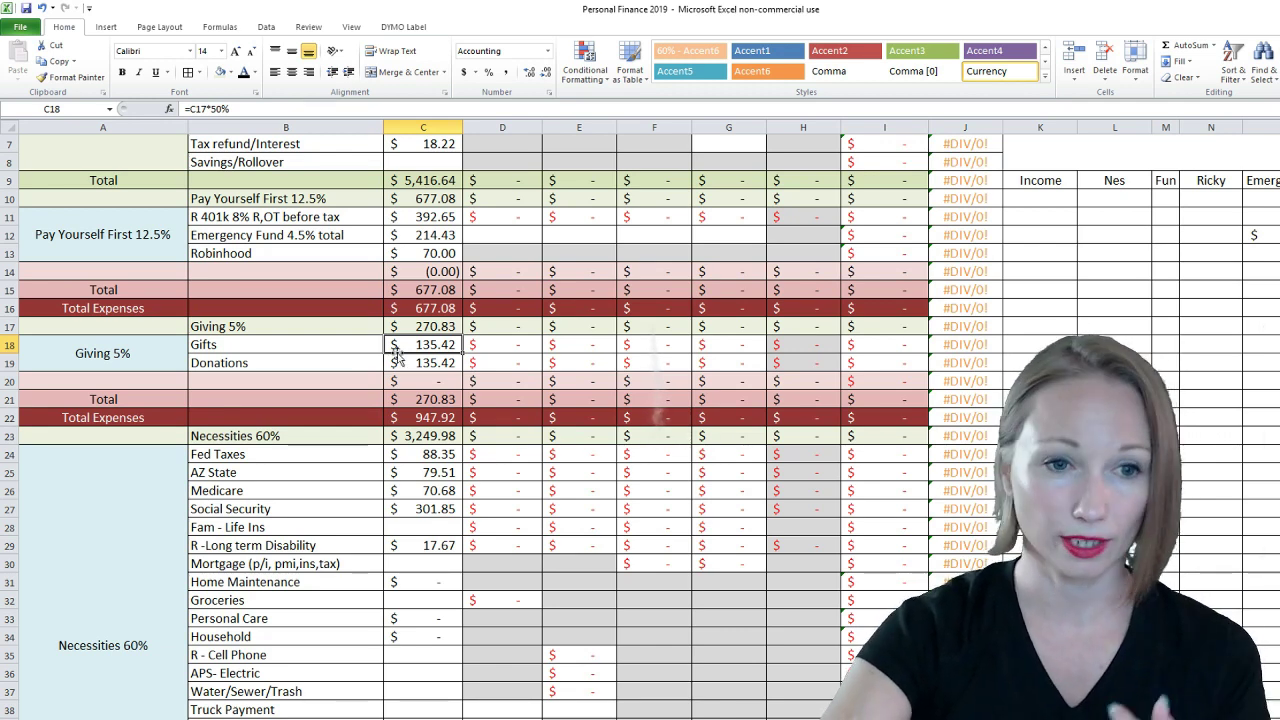
left_click(404, 363)
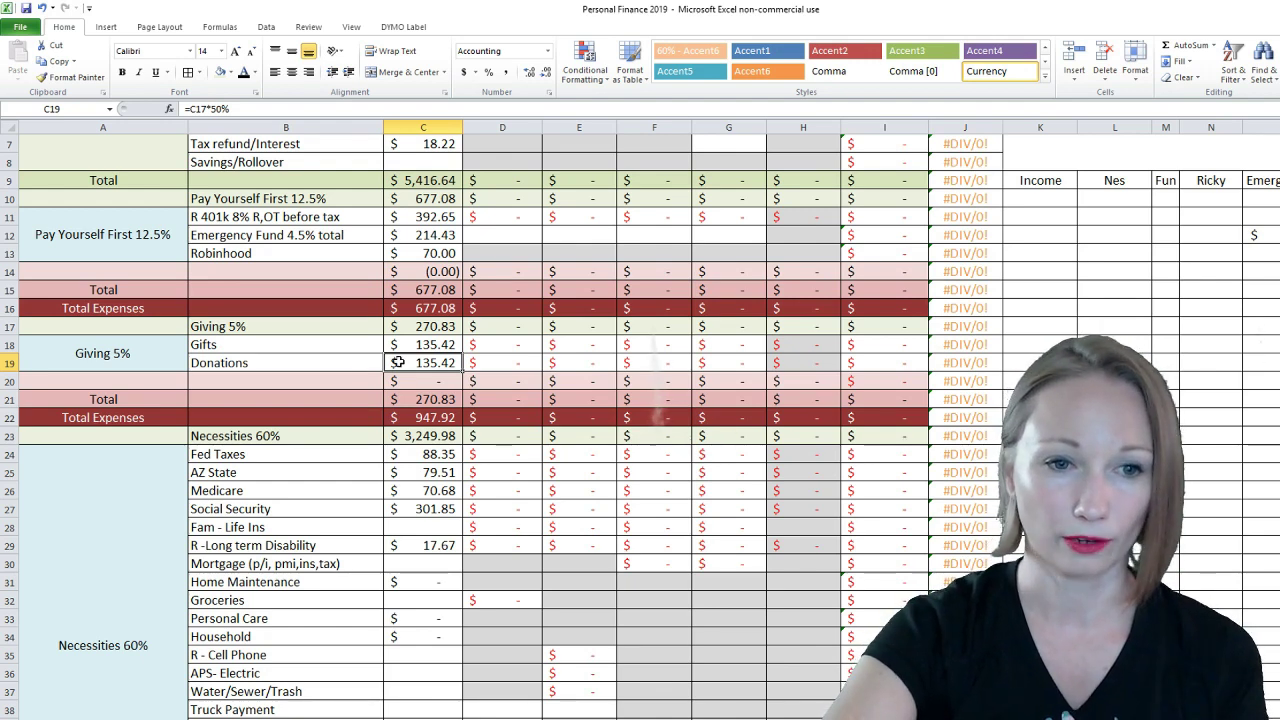
scroll(406, 361, "down", 3)
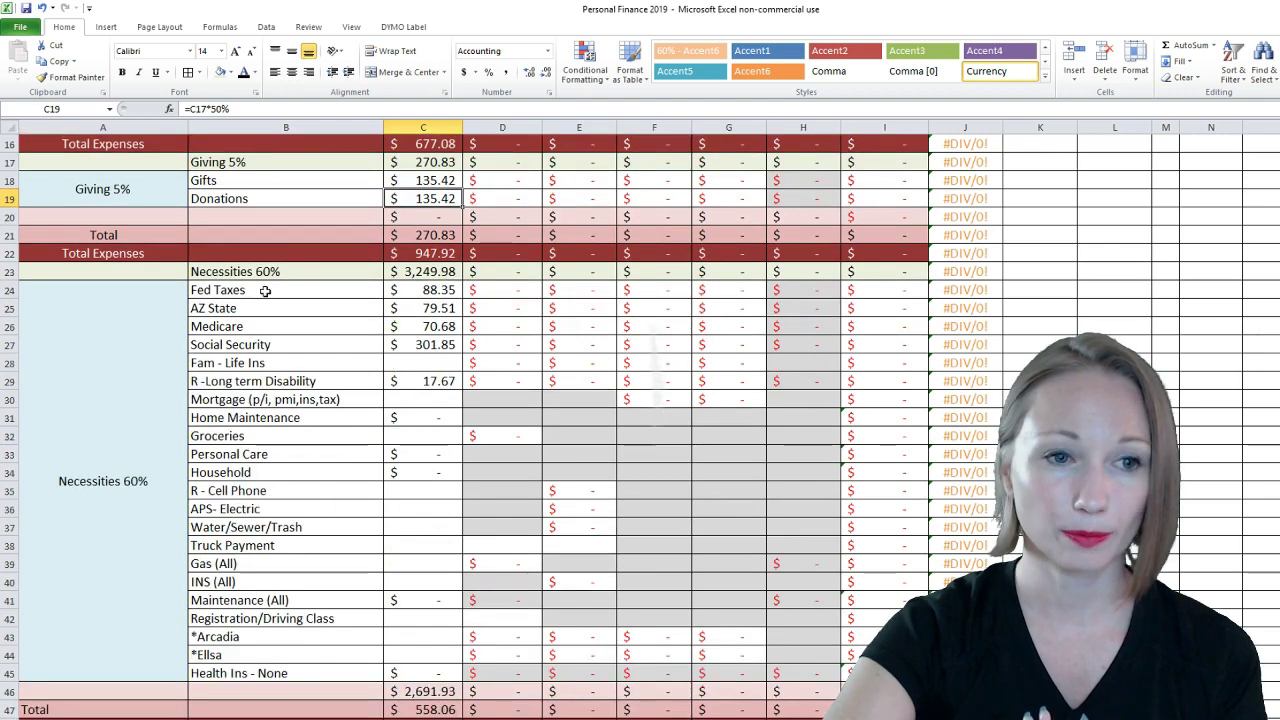
left_click(392, 271)
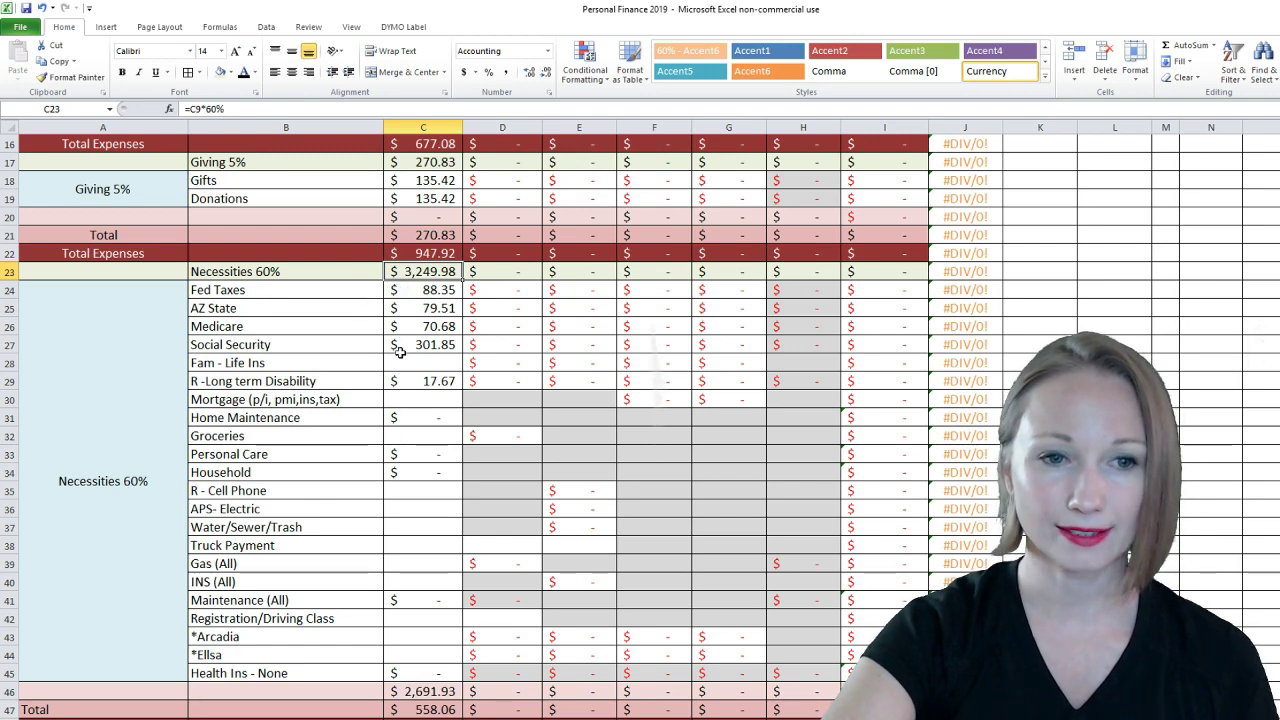
left_click(398, 327)
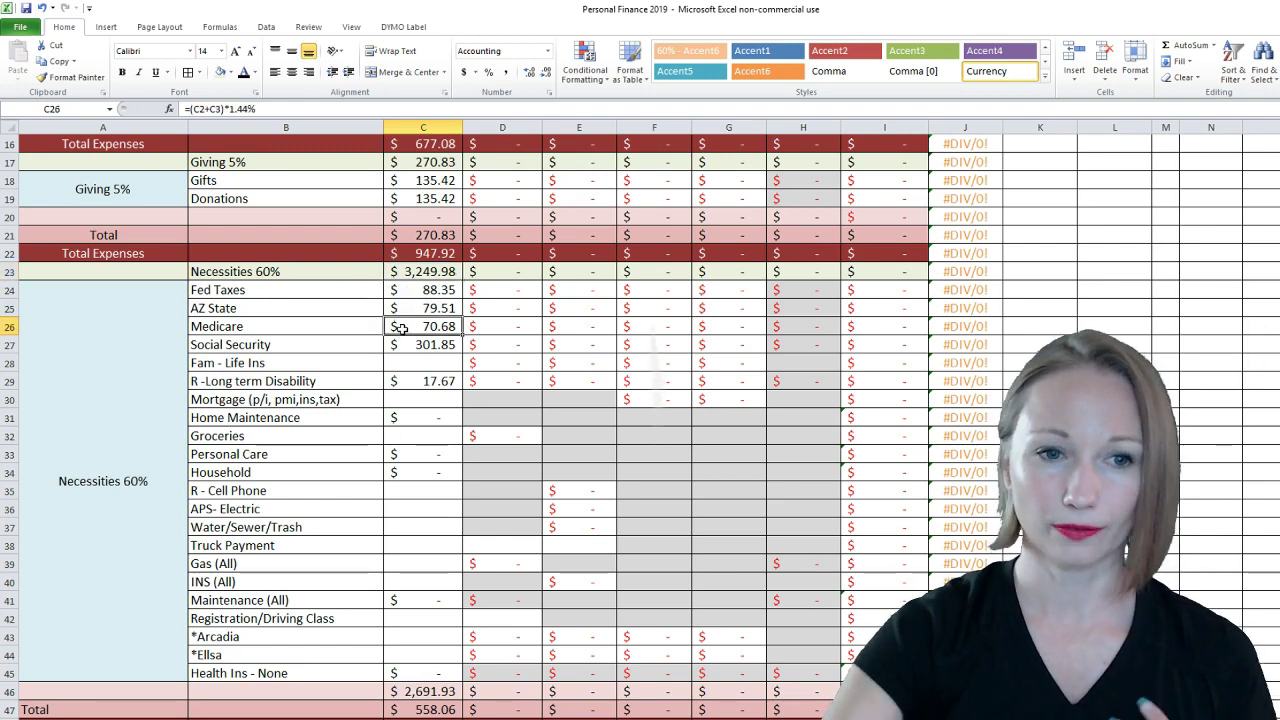
Enter the Necessities budget amounts of 22.36 for Fam - Life Ins and 1128.98 for Mortgage
left_click(420, 363)
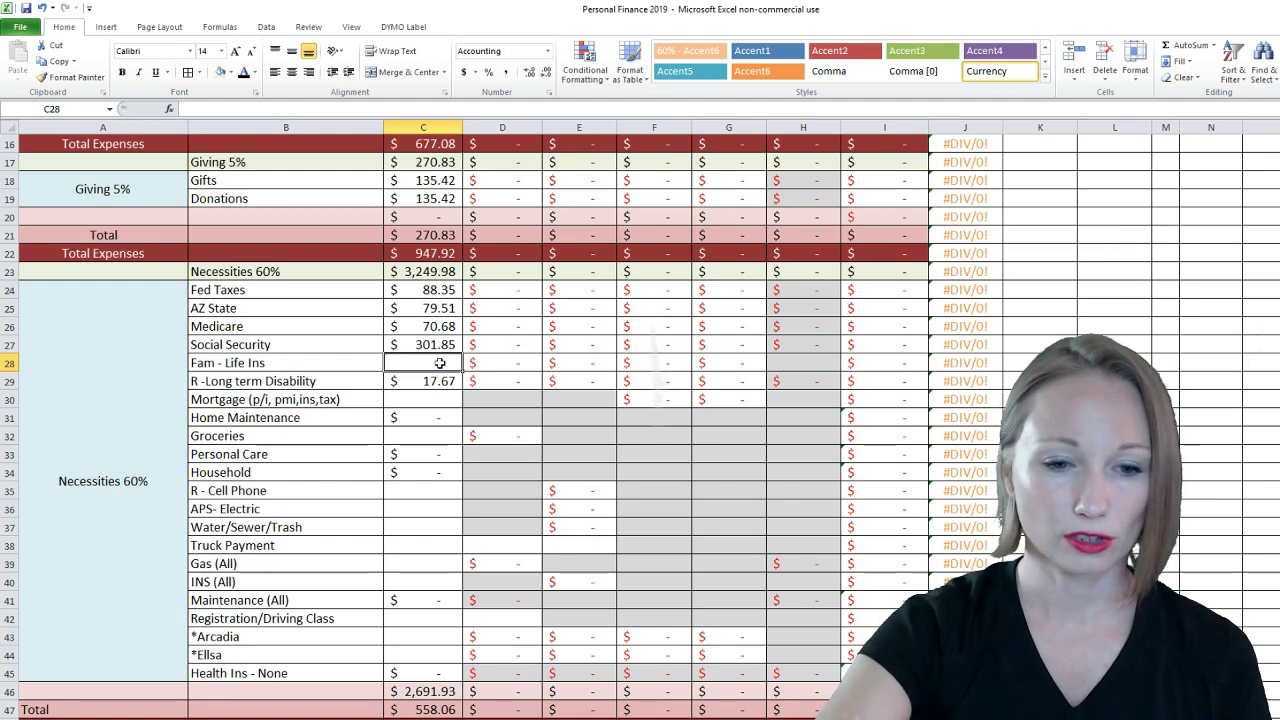
type("22.36")
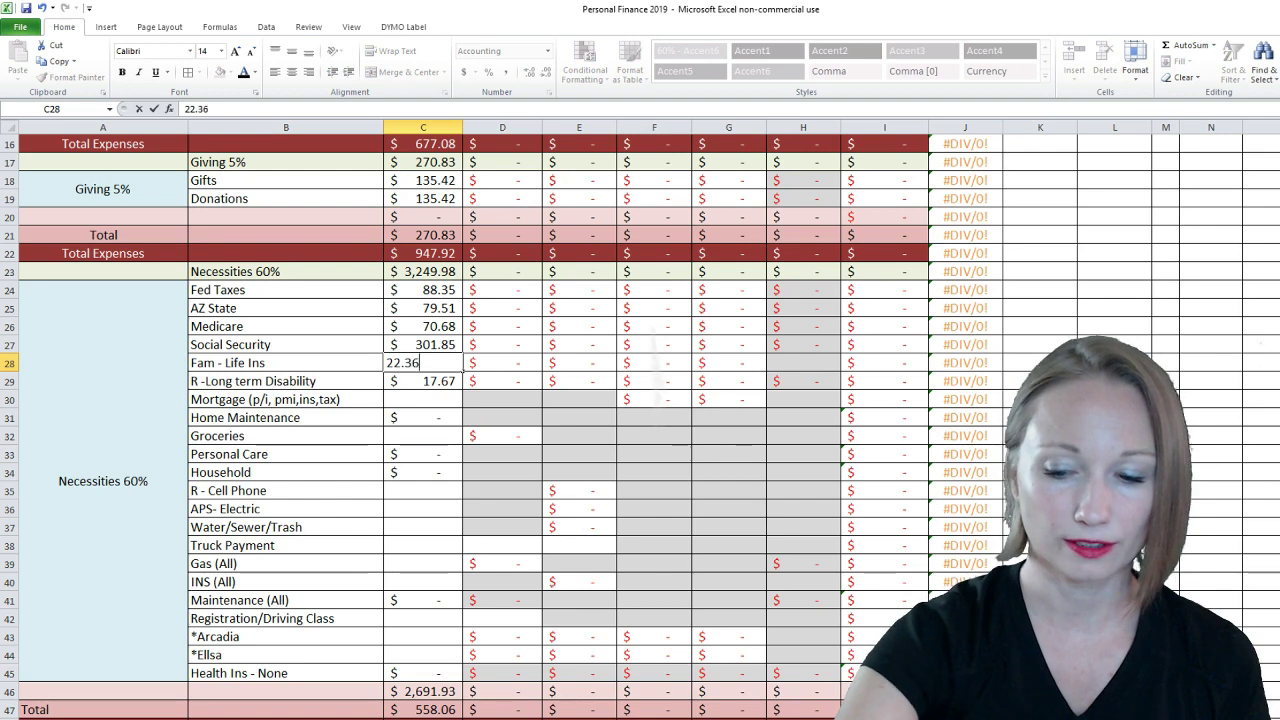
key("Tab")
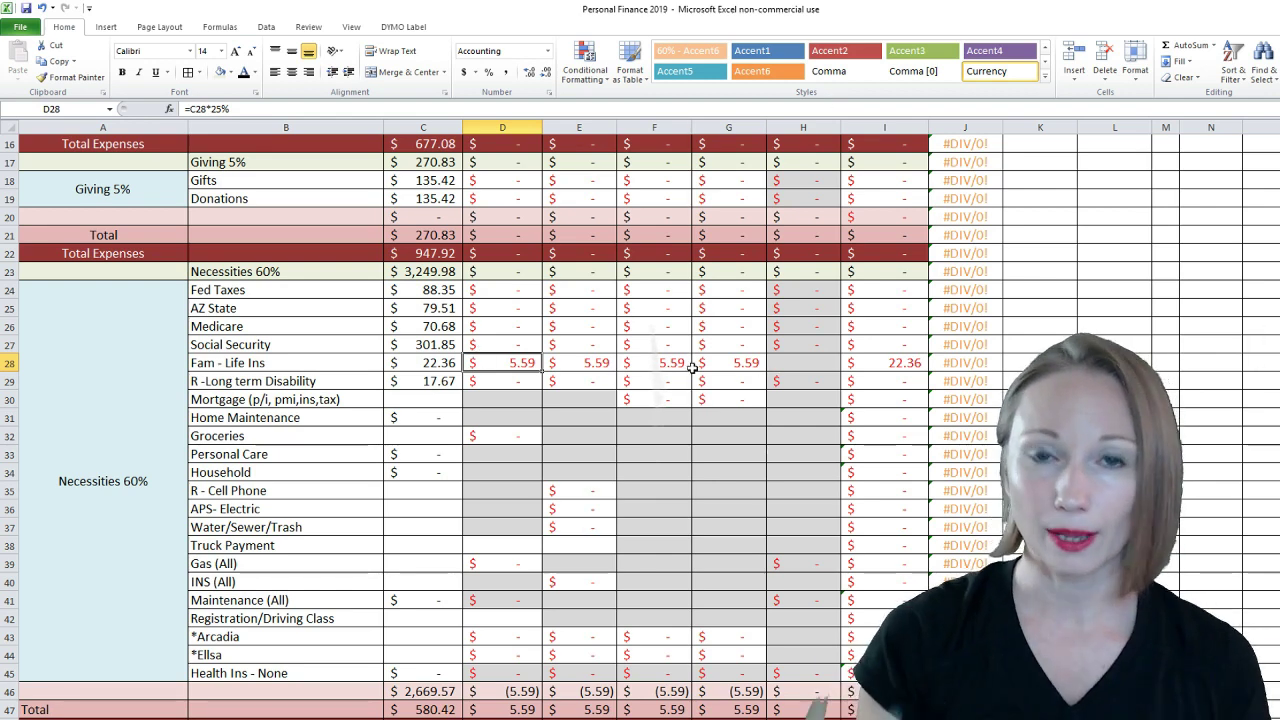
left_click(436, 400)
type("1,128.")
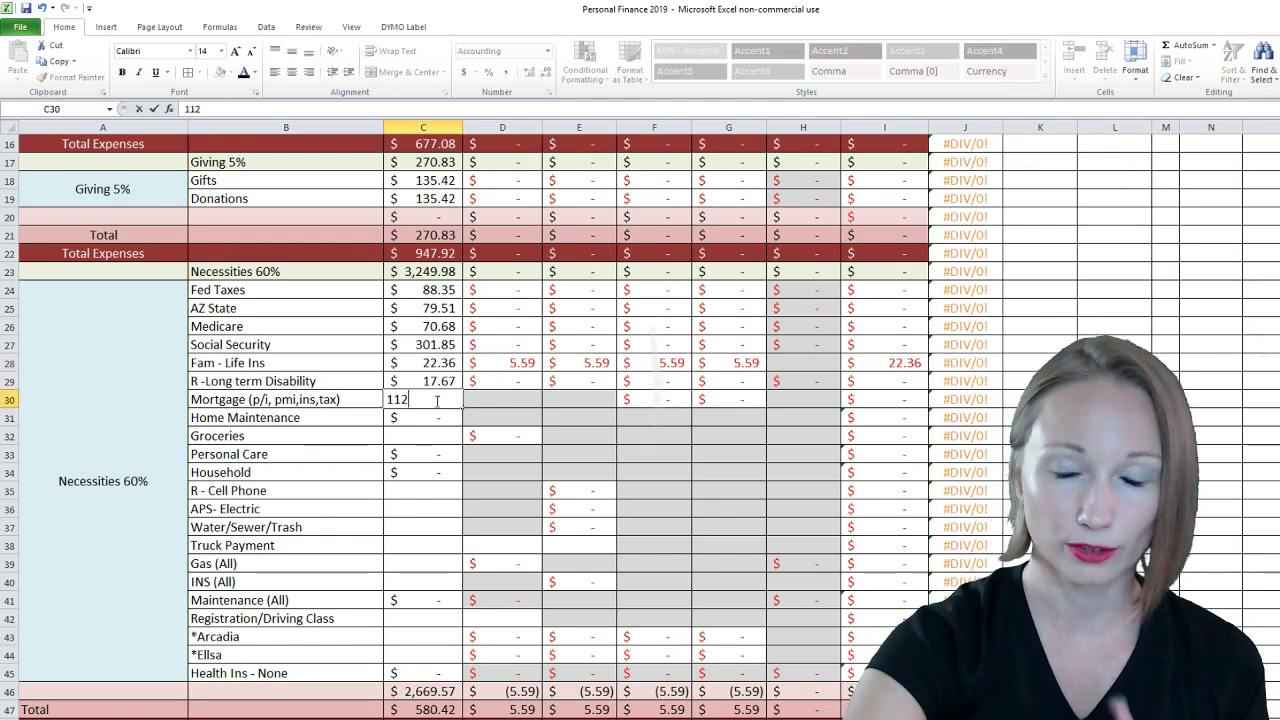
type("98")
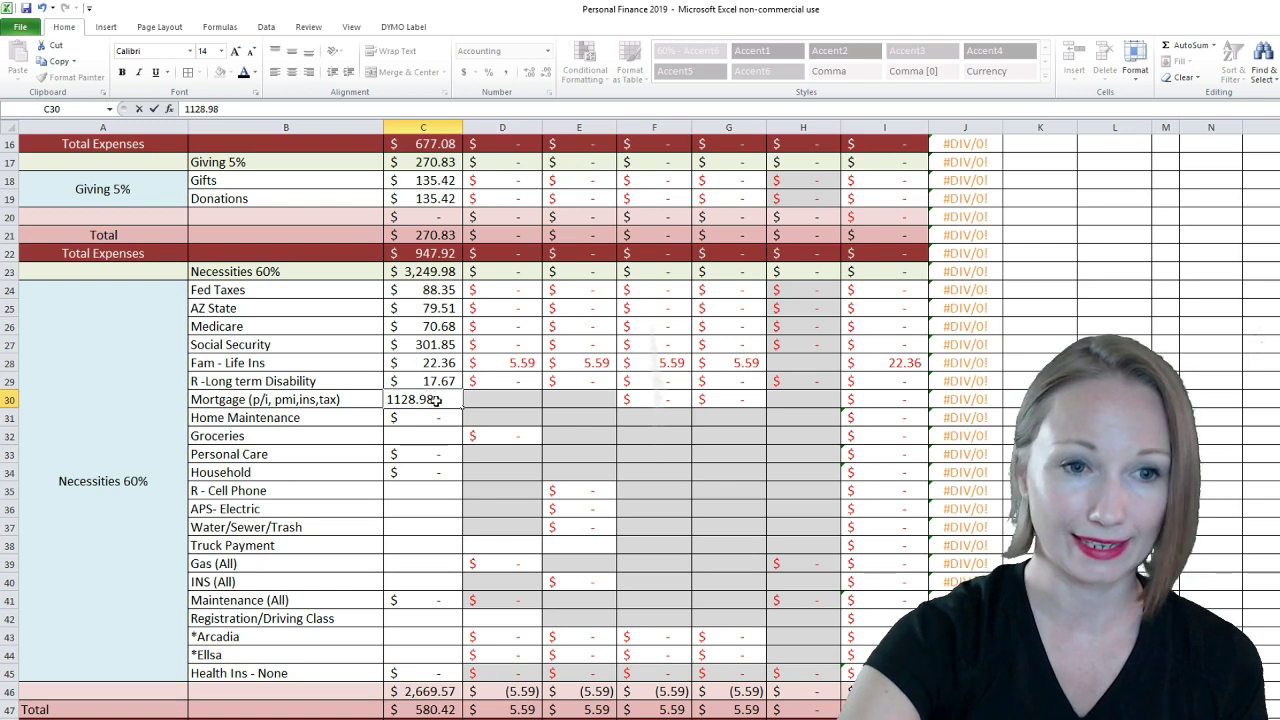
key("Return")
Examine how the Mortgage row's formulas split the payment between the 19th and 26th pay dates
left_click(655, 405)
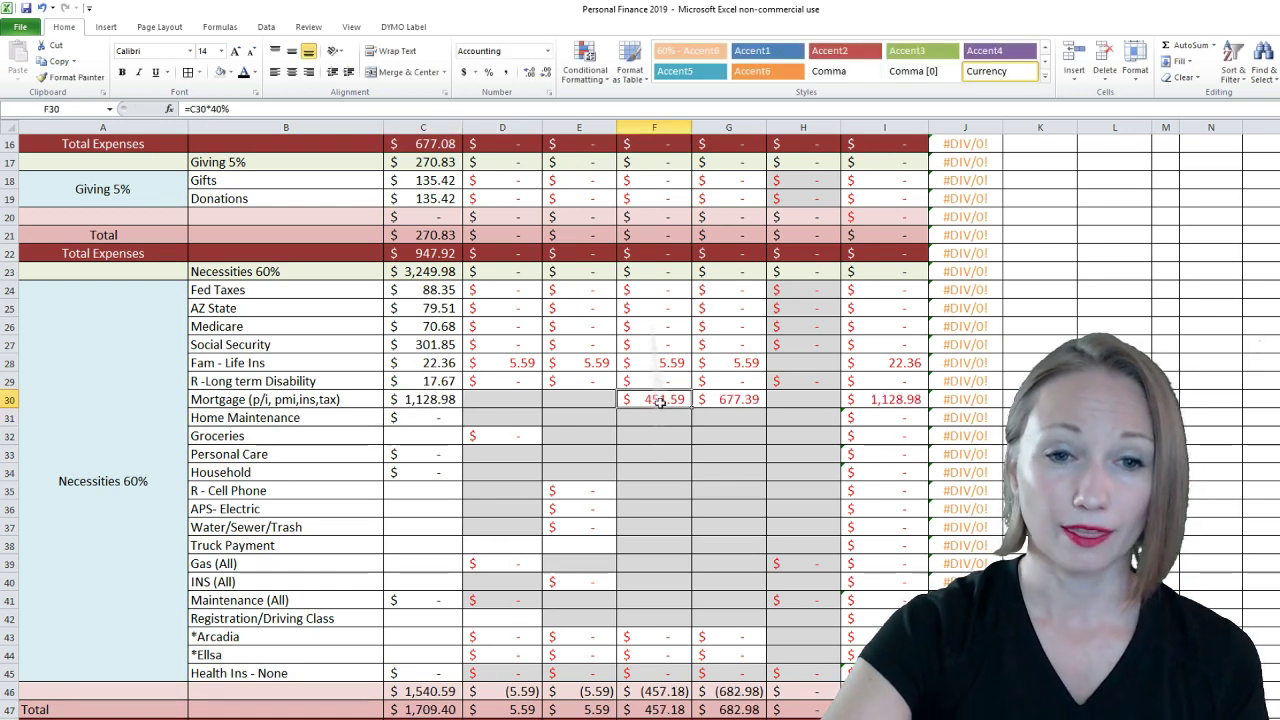
left_click(730, 404)
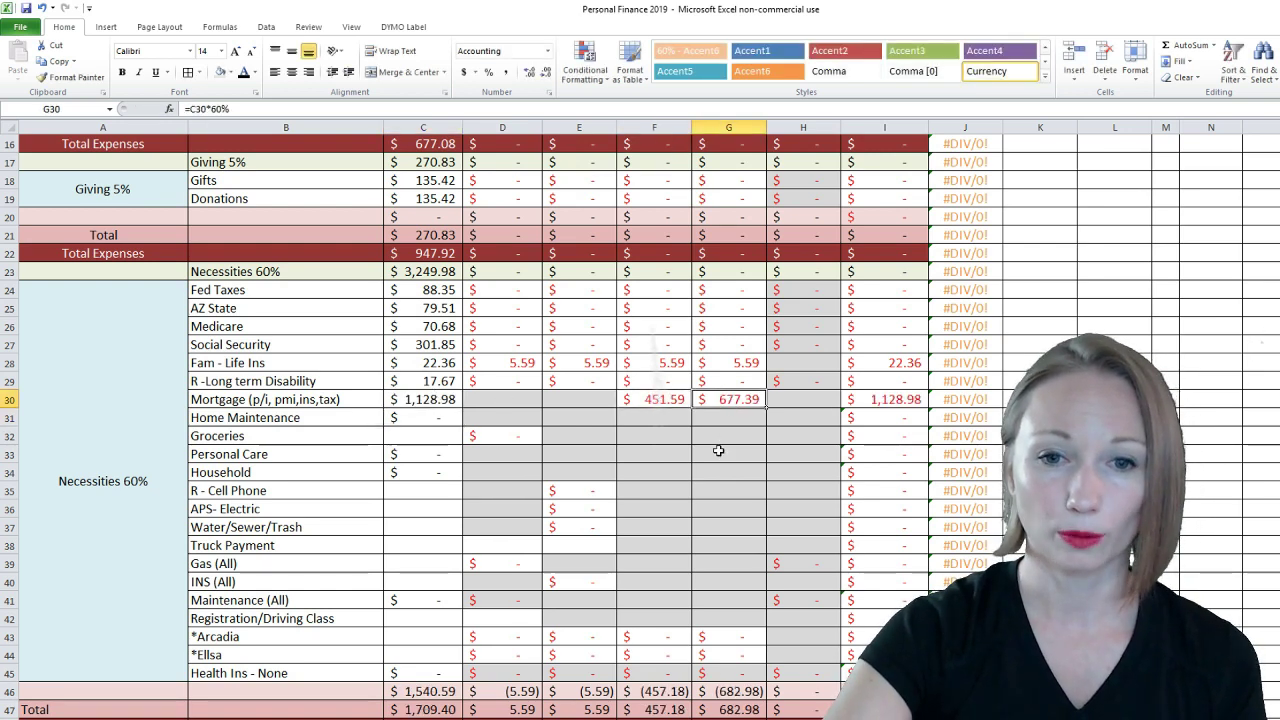
left_click(670, 399)
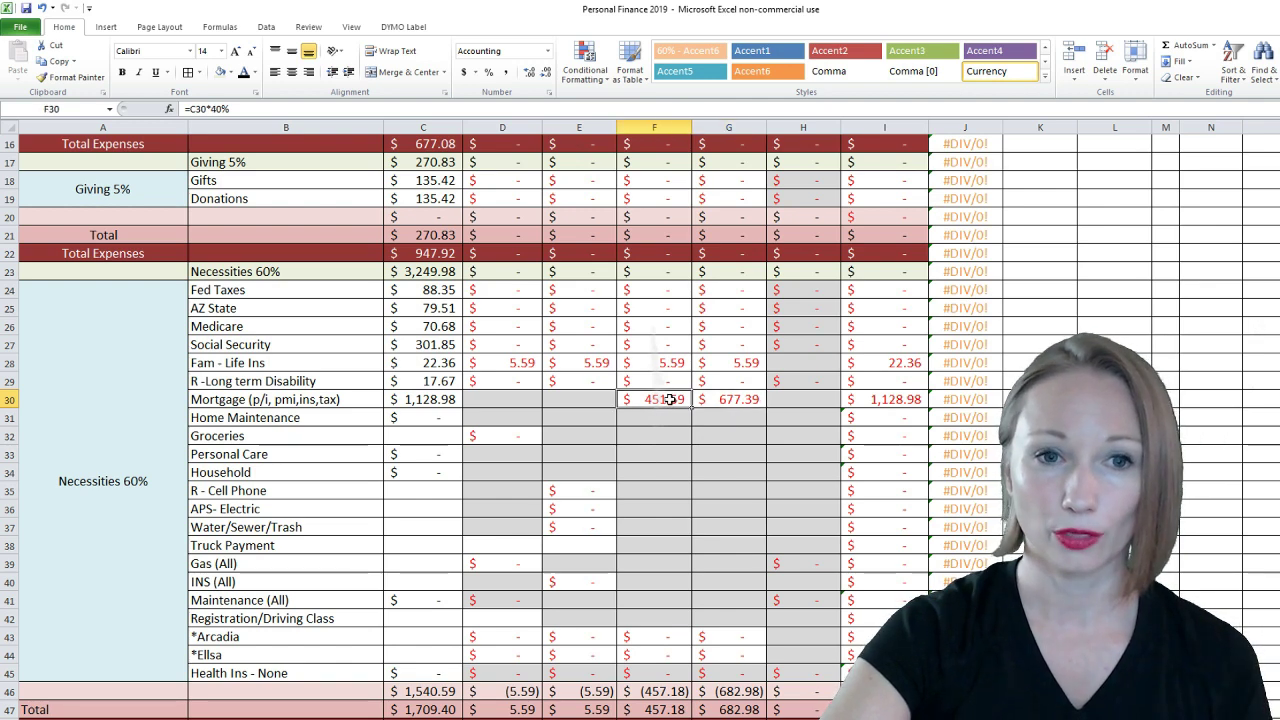
left_click(720, 398)
scroll(722, 390, "up", 5)
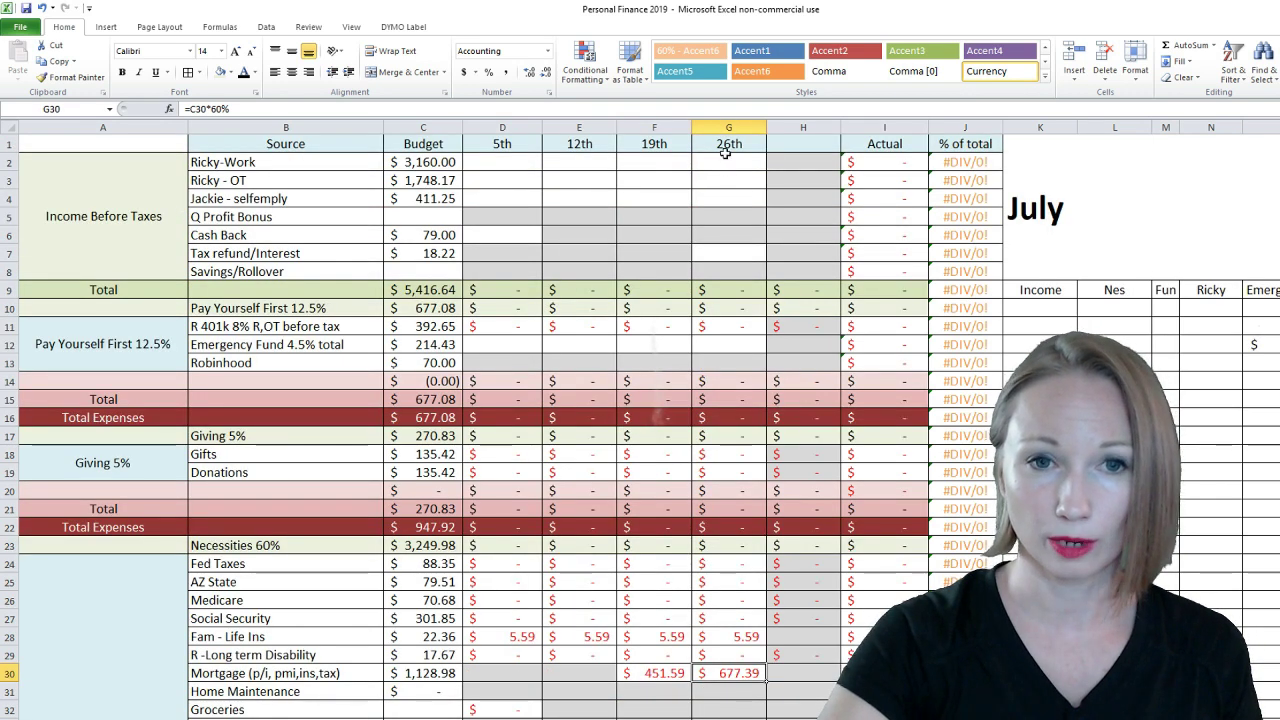
scroll(668, 524, "down", 3)
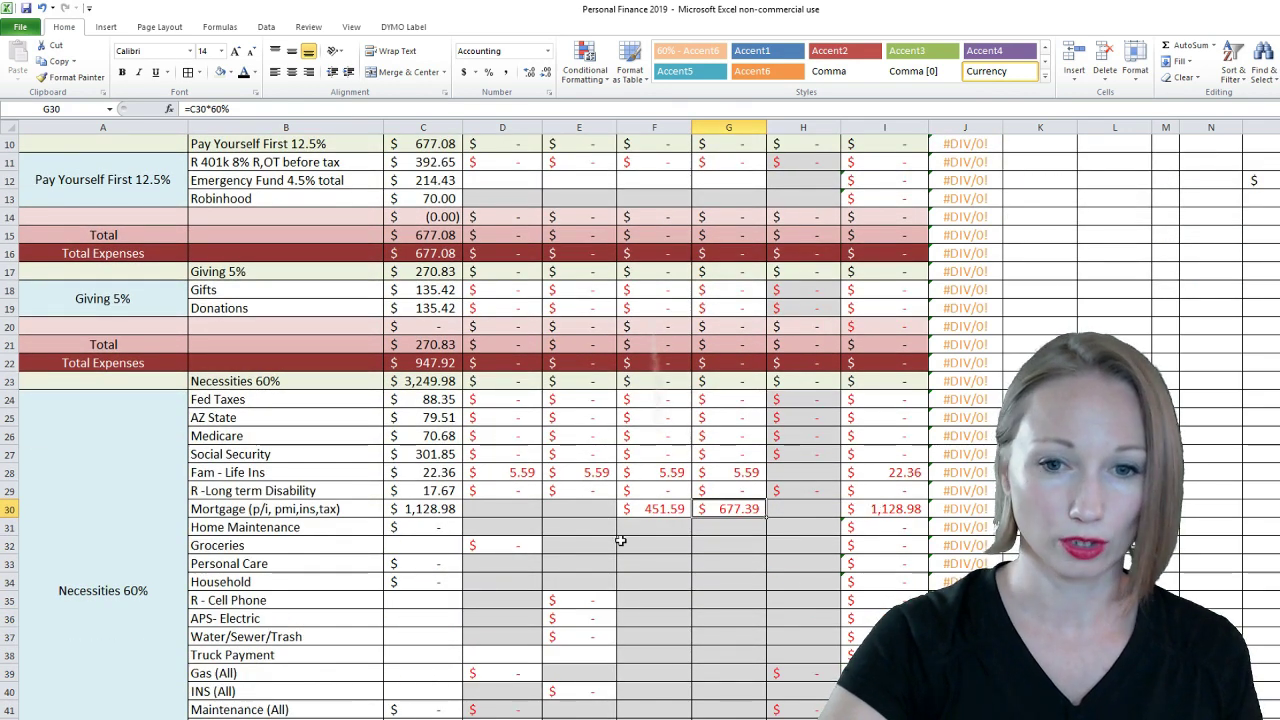
left_click(499, 515)
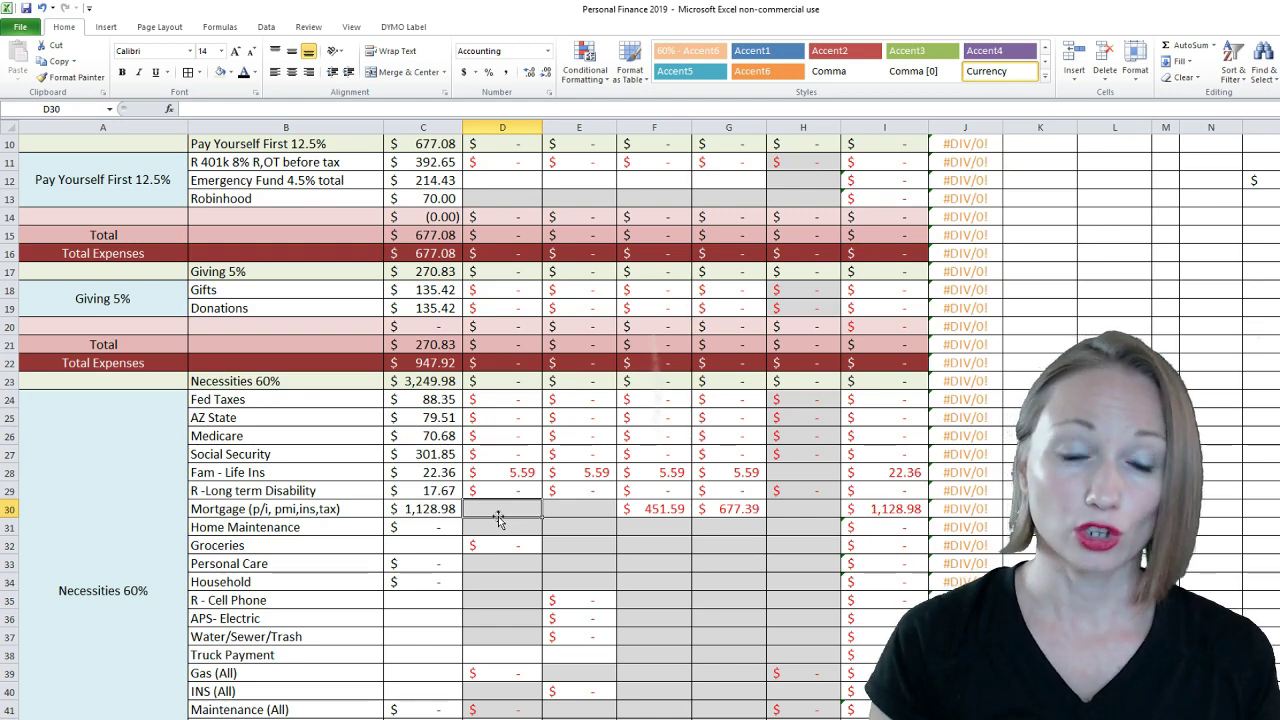
left_click(417, 512)
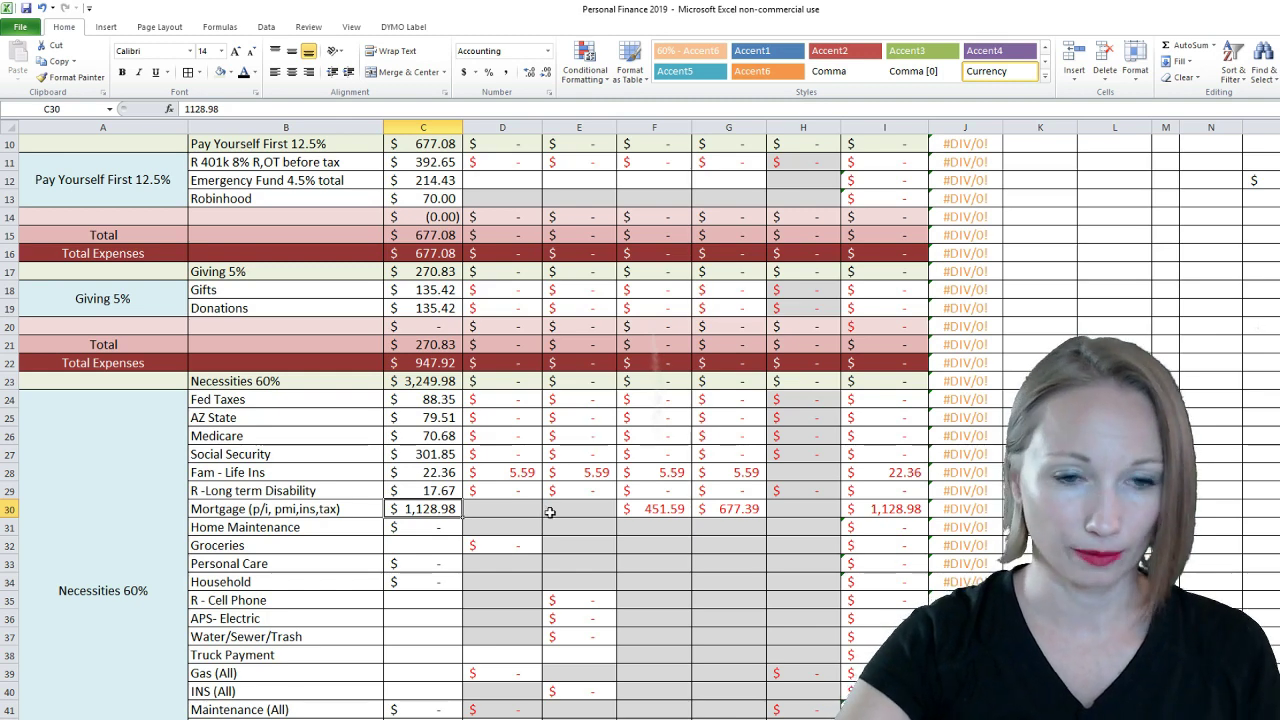
Enter a Groceries budget of 336 in the Necessities section and check which pay date covers it
left_click(424, 526)
left_click(423, 550)
type("336")
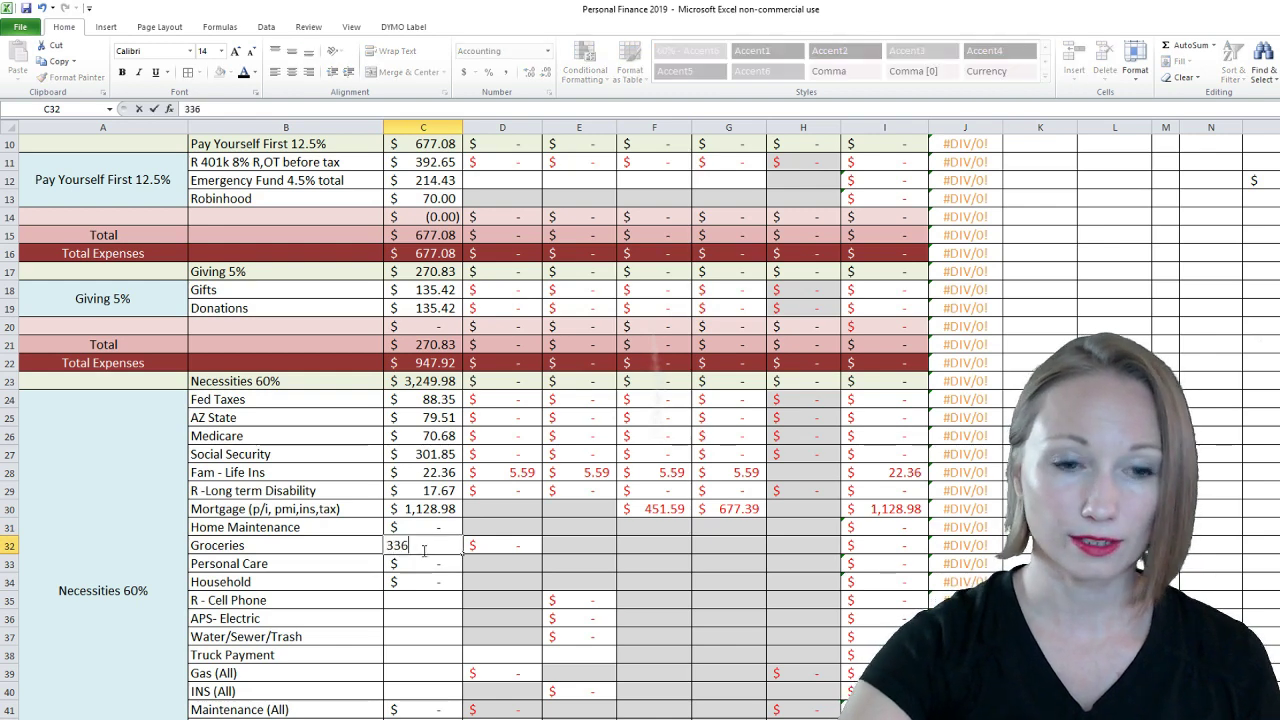
key("Return")
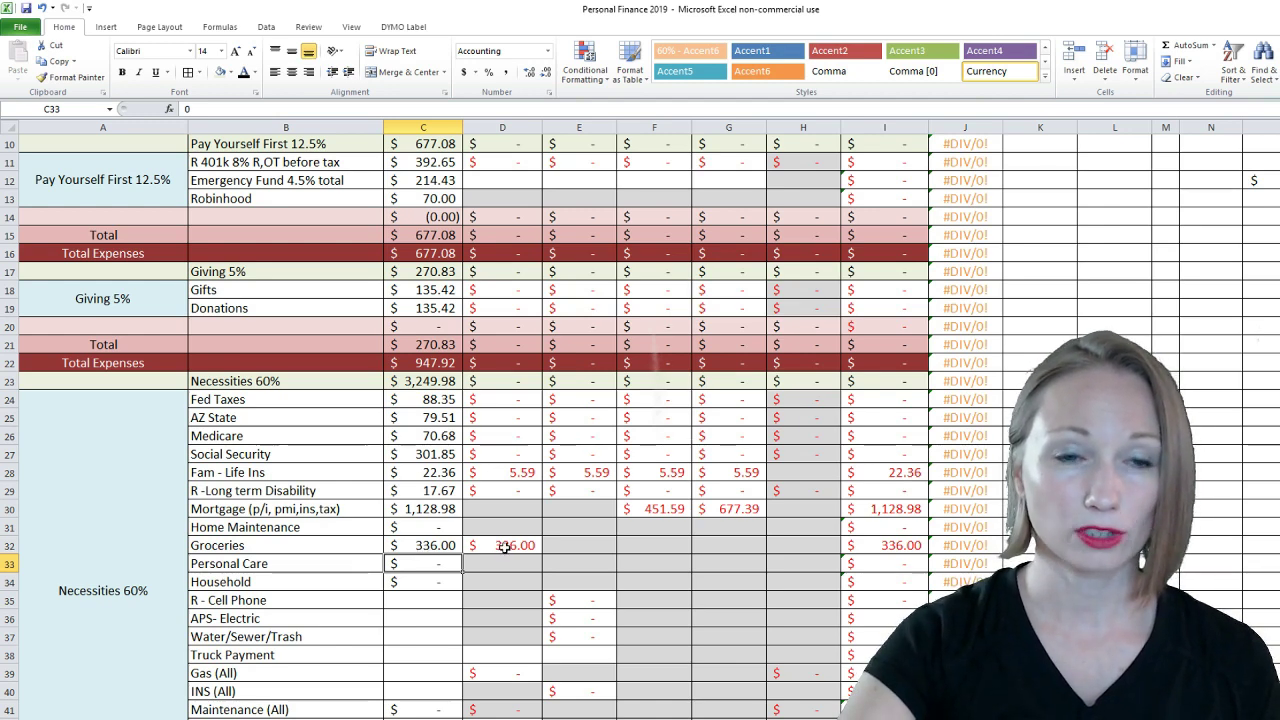
scroll(503, 547, "up", 3)
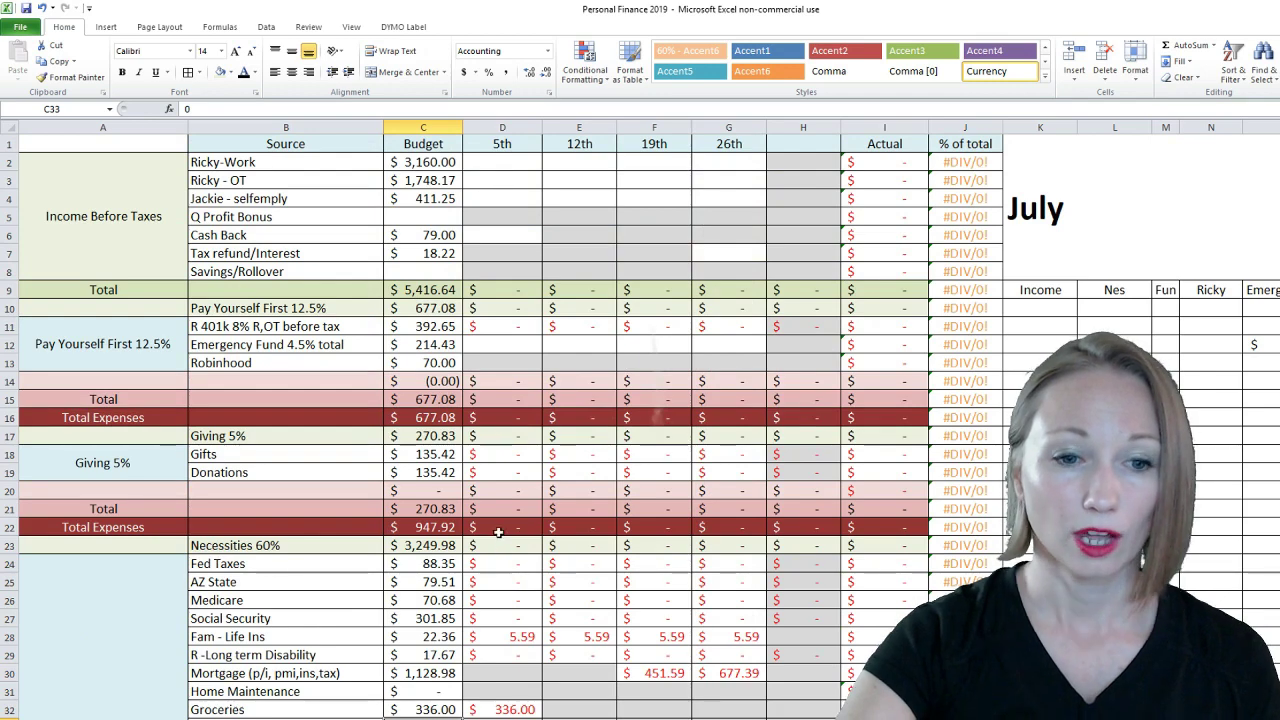
scroll(500, 532, "down", 3)
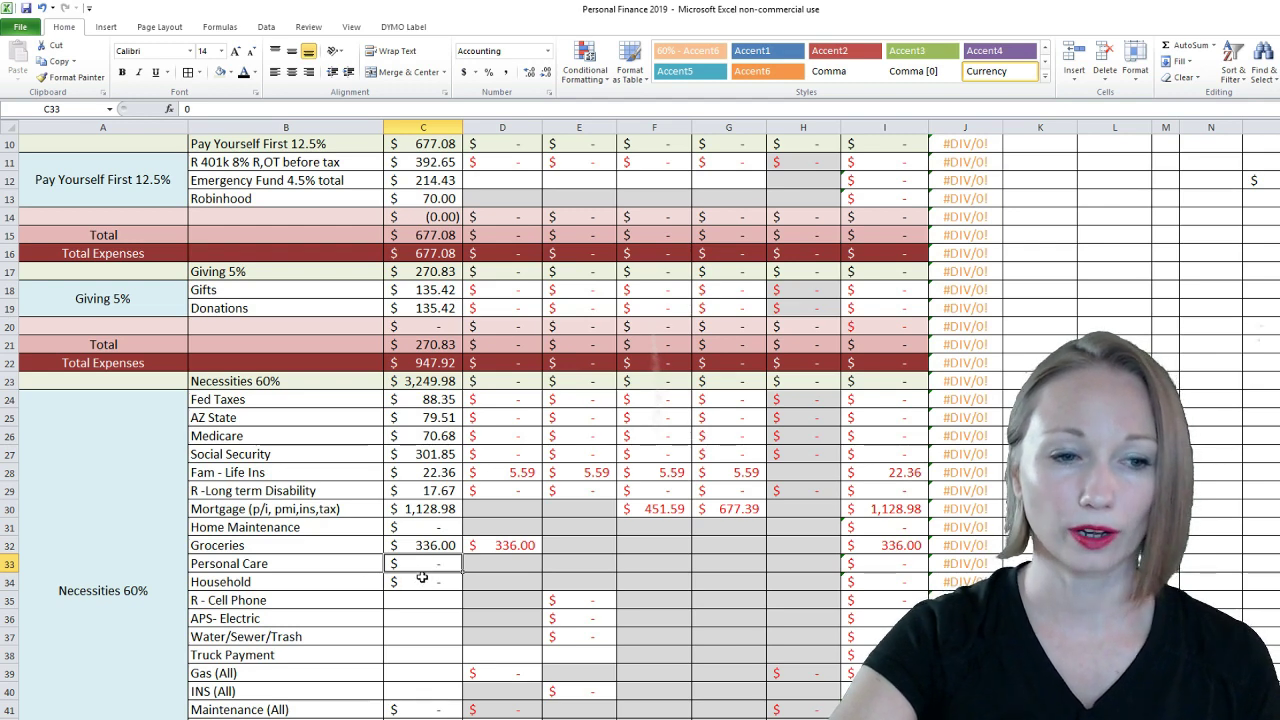
Enter the Necessities budget amounts of 35 for the cell phone and 165 for APS- Electric
scroll(422, 578, "down", 3)
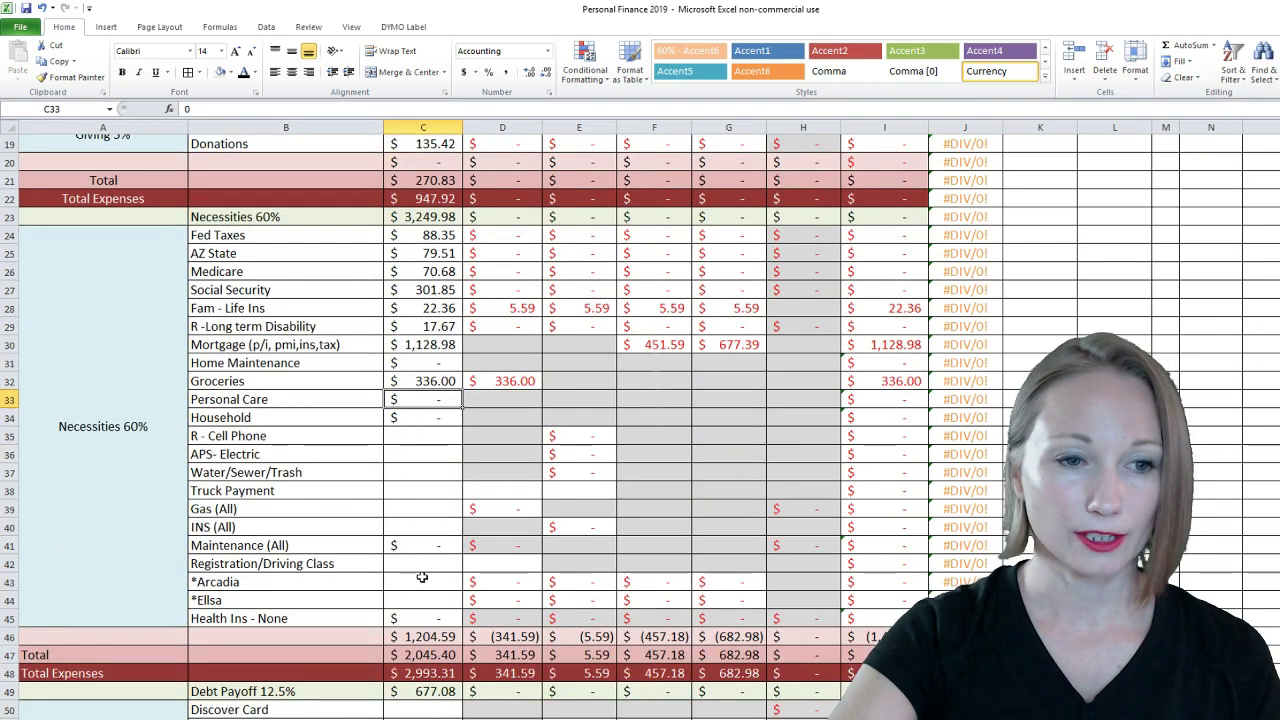
left_click(422, 435)
type("35")
key("Return")
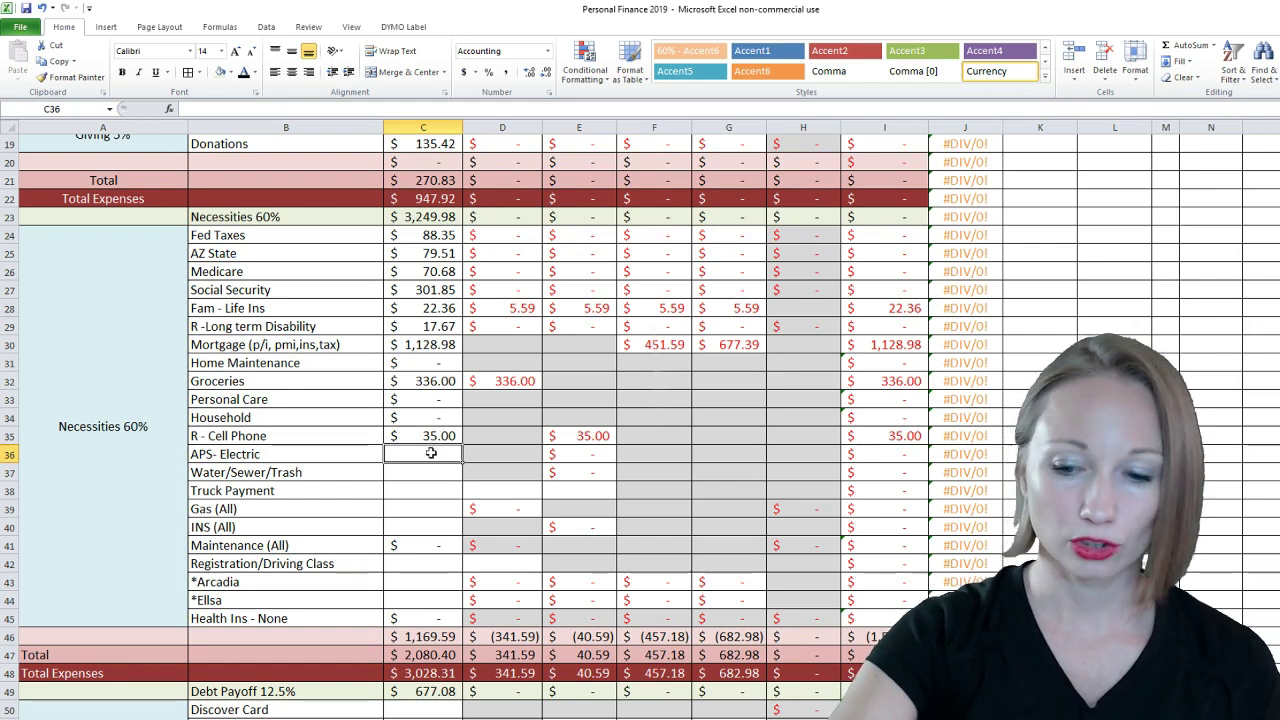
type("165")
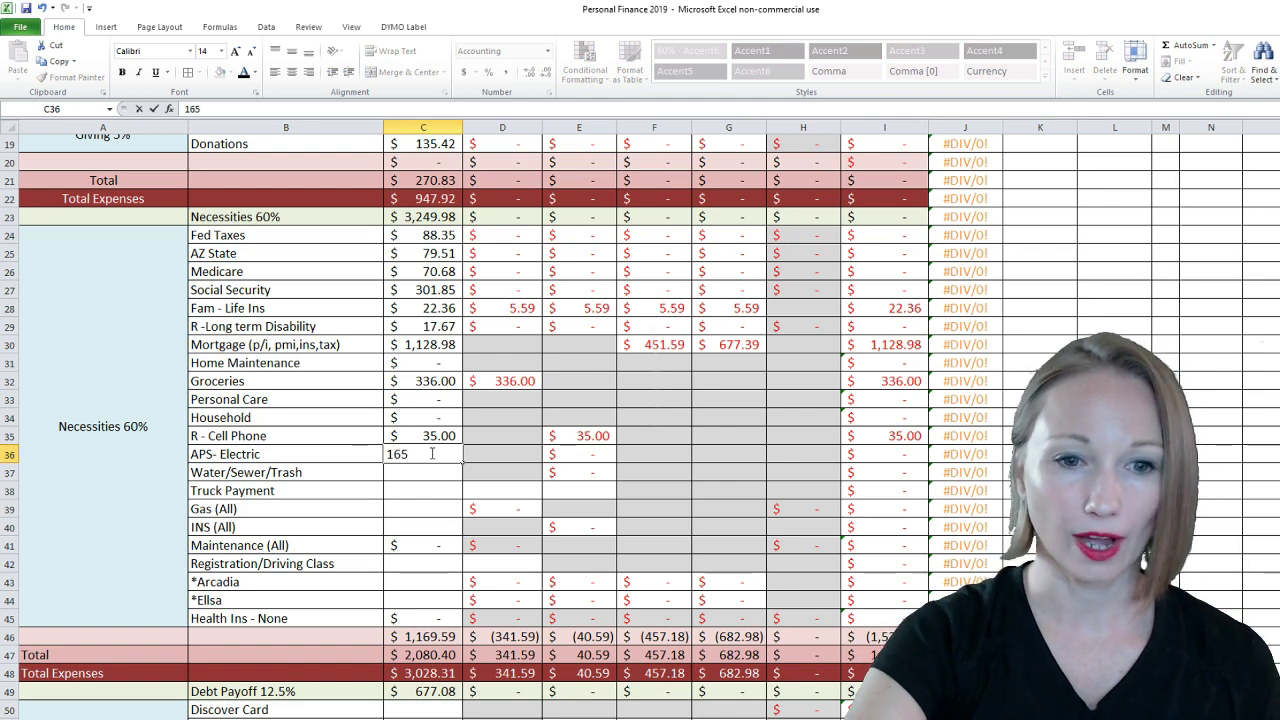
key("Return")
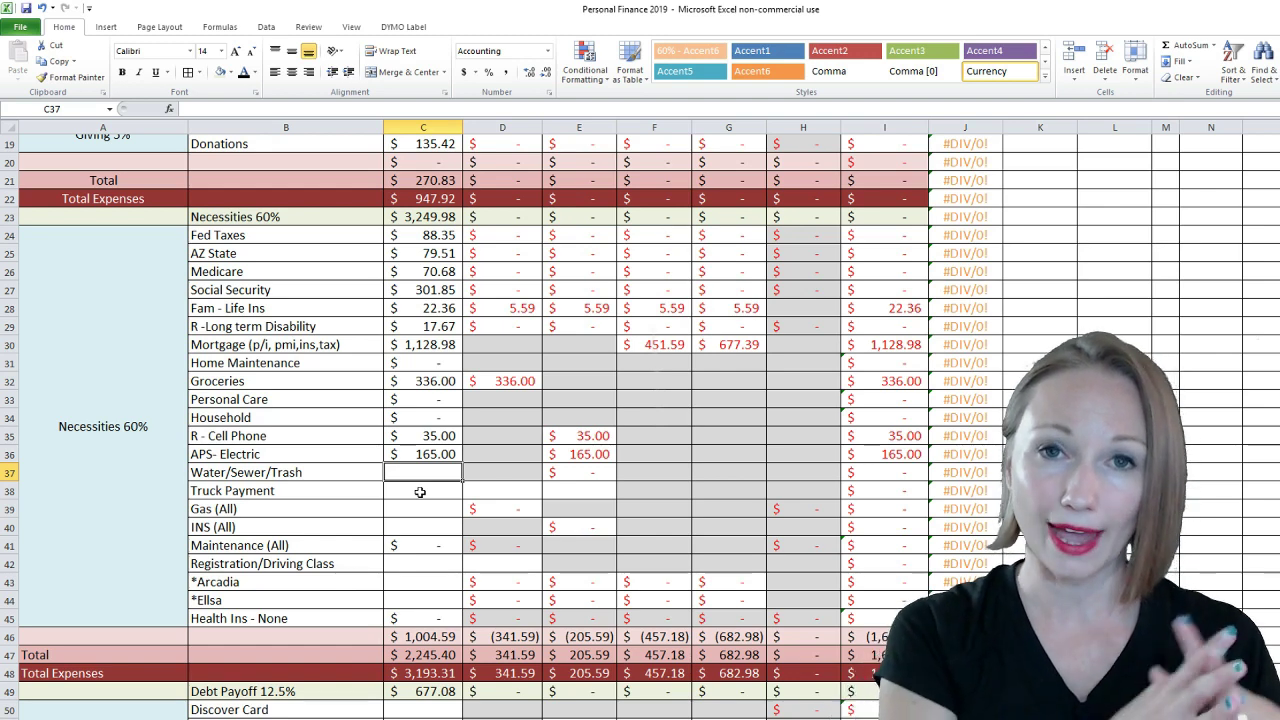
Enter the Necessities budget amounts of 62 for Water/Sewer/Trash, 370 for Truck Payment and 160 for Gas (All)
type("62")
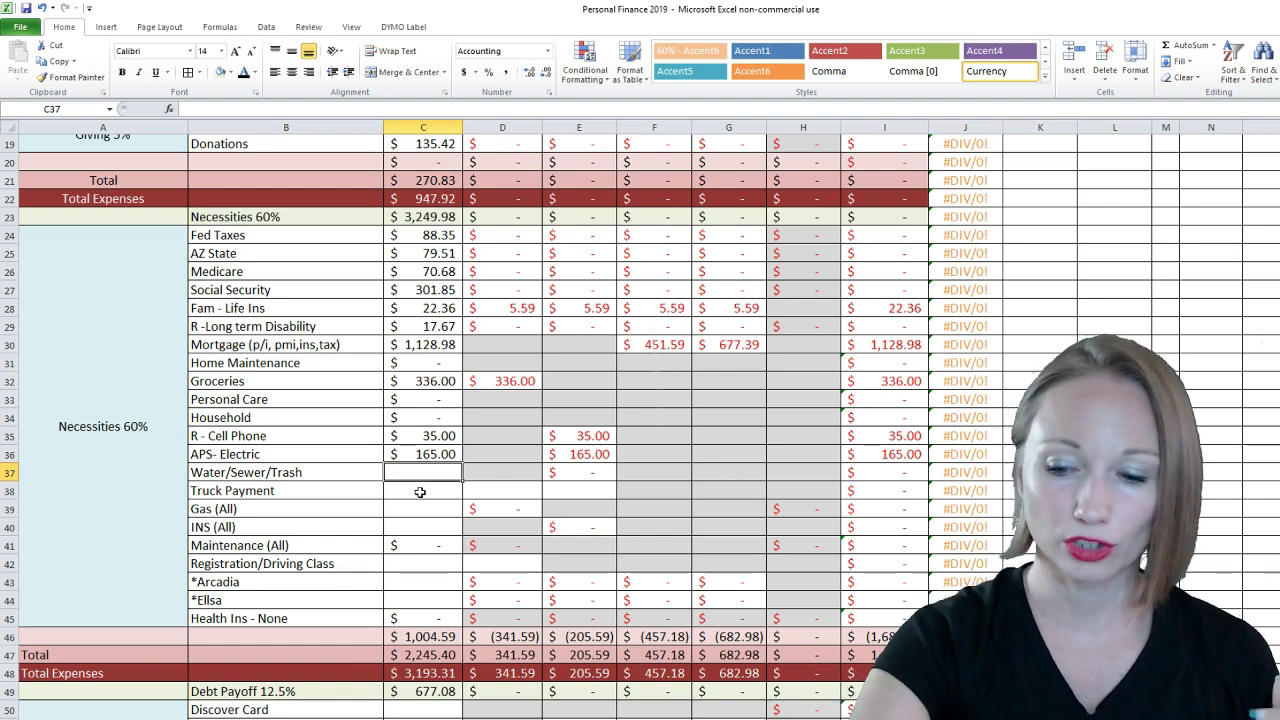
key("Return")
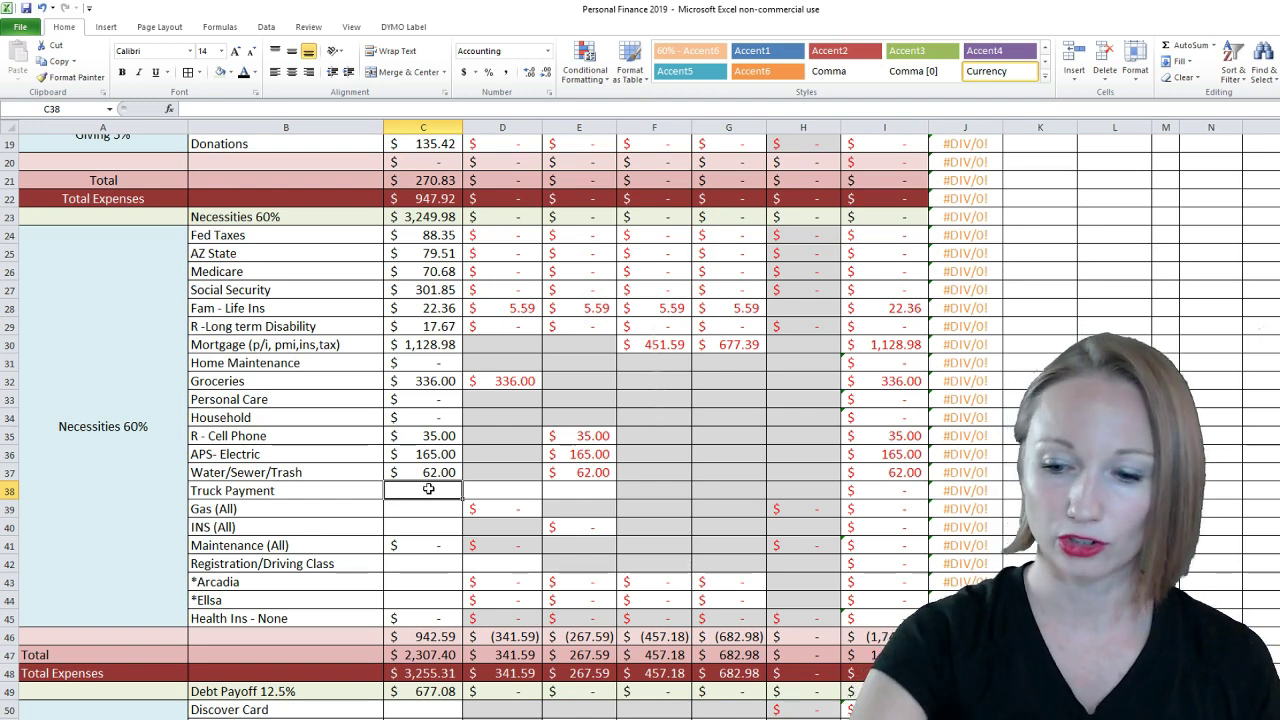
type("370")
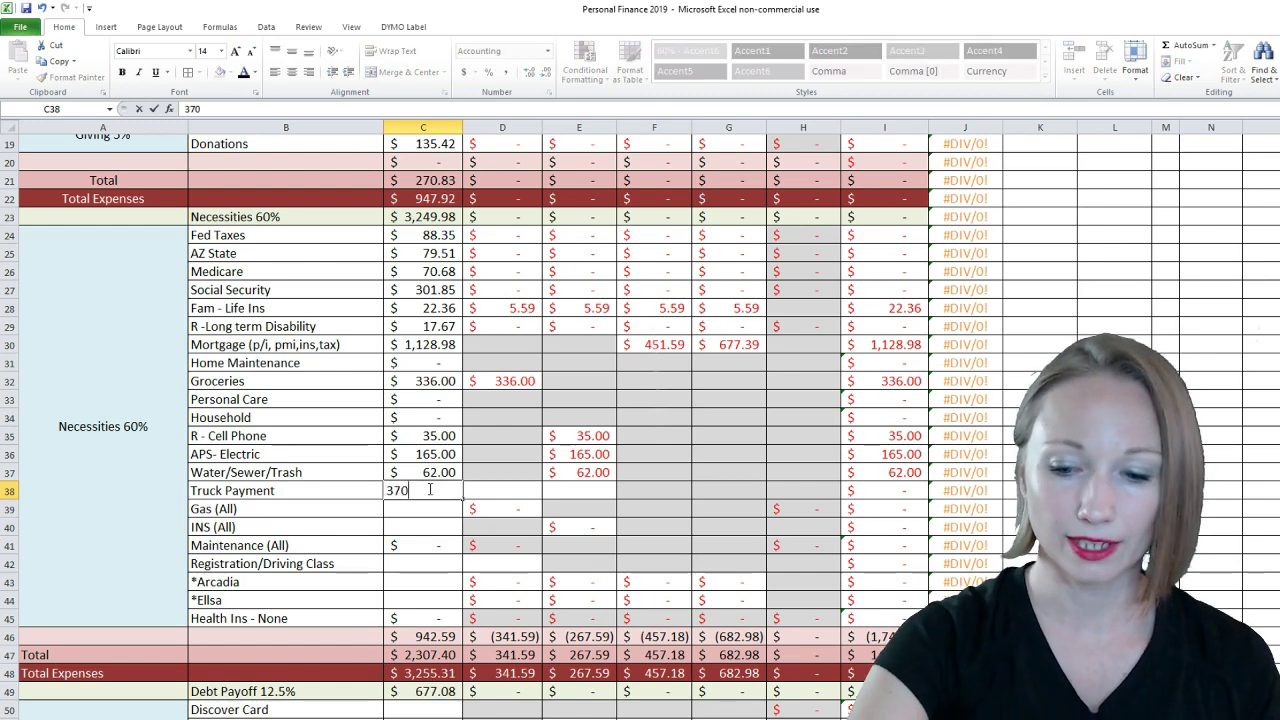
key("Return")
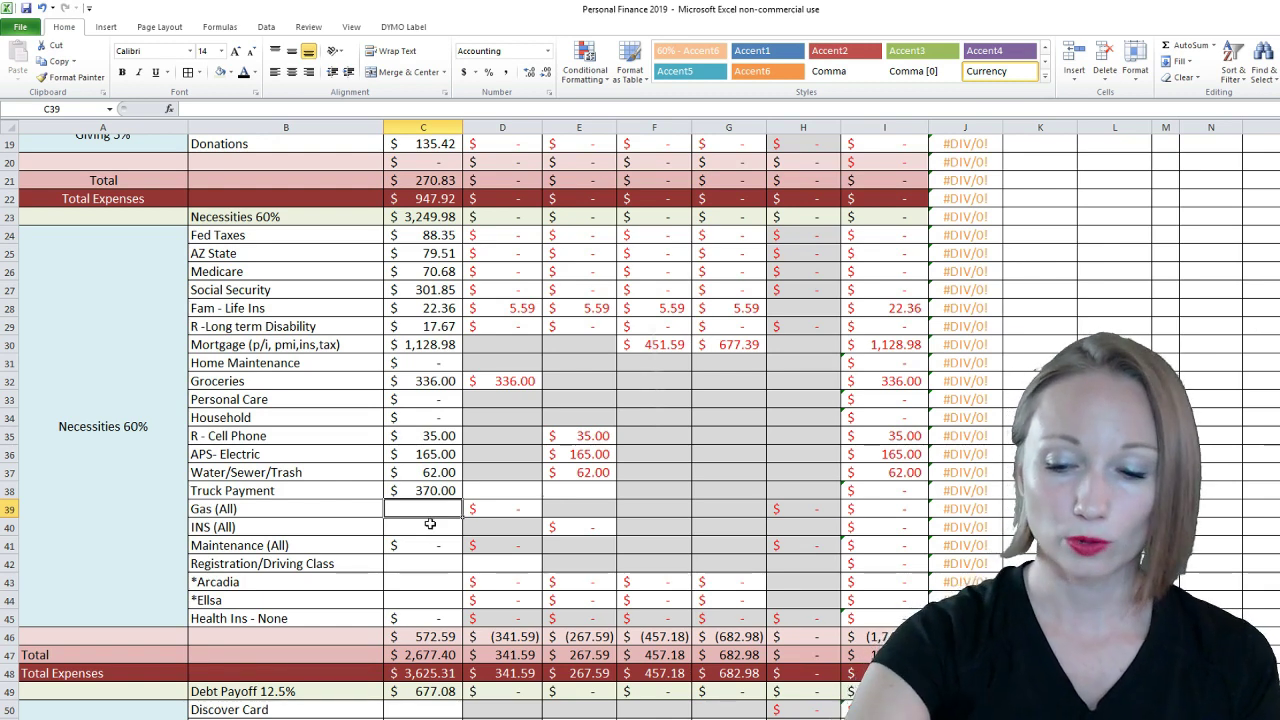
type("160")
key("Return")
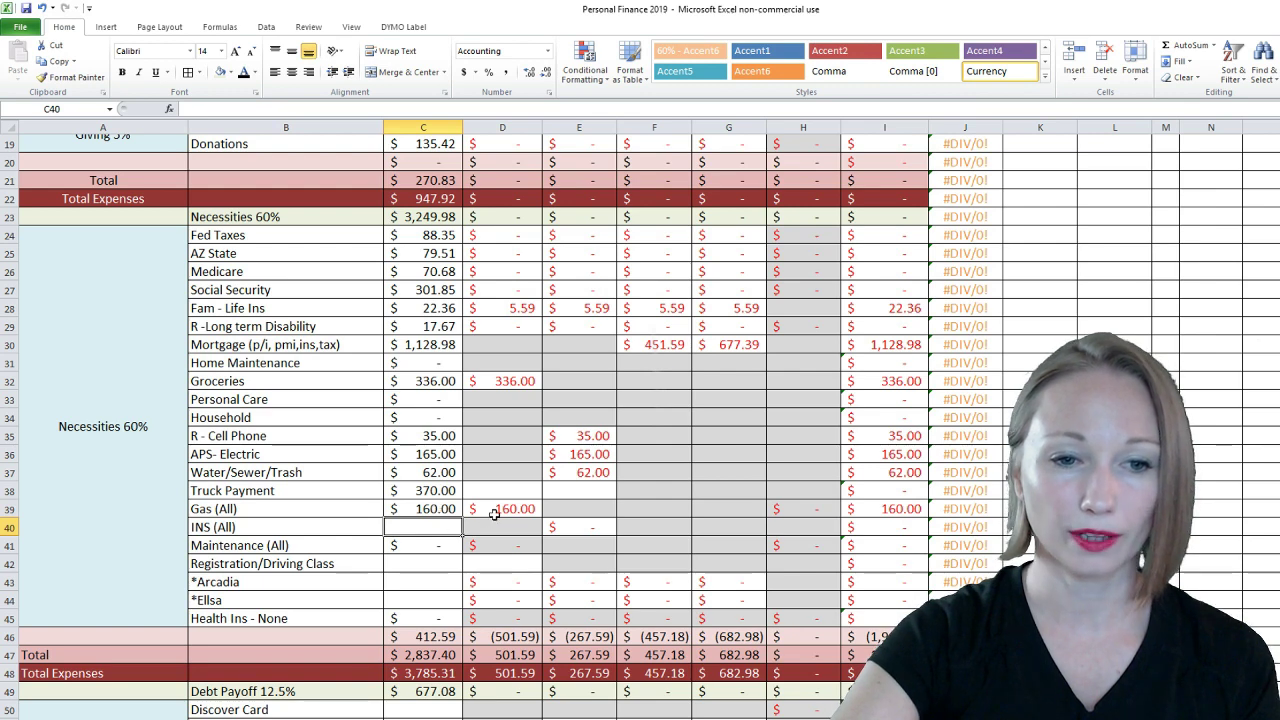
Enter the Necessities budget amounts of 293.97 for INS (All) and 229.95 for Registration/Driving Class
scroll(425, 468, "down", 2)
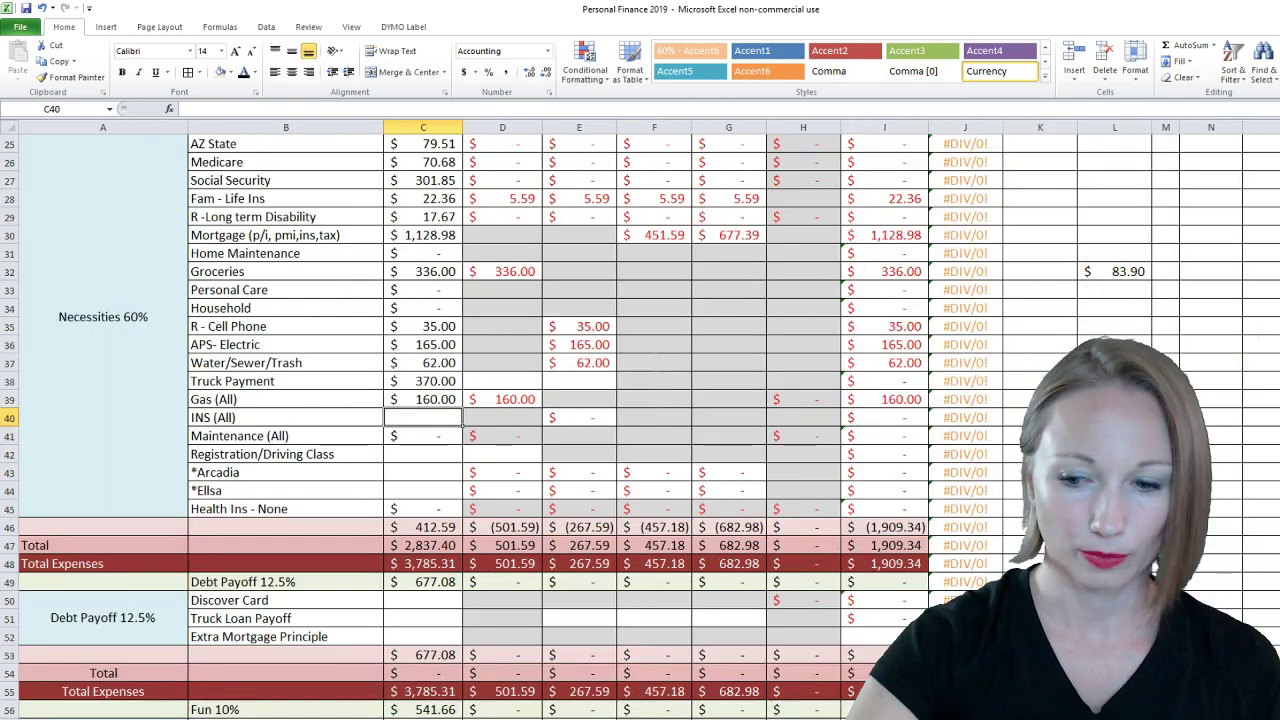
type("293.97")
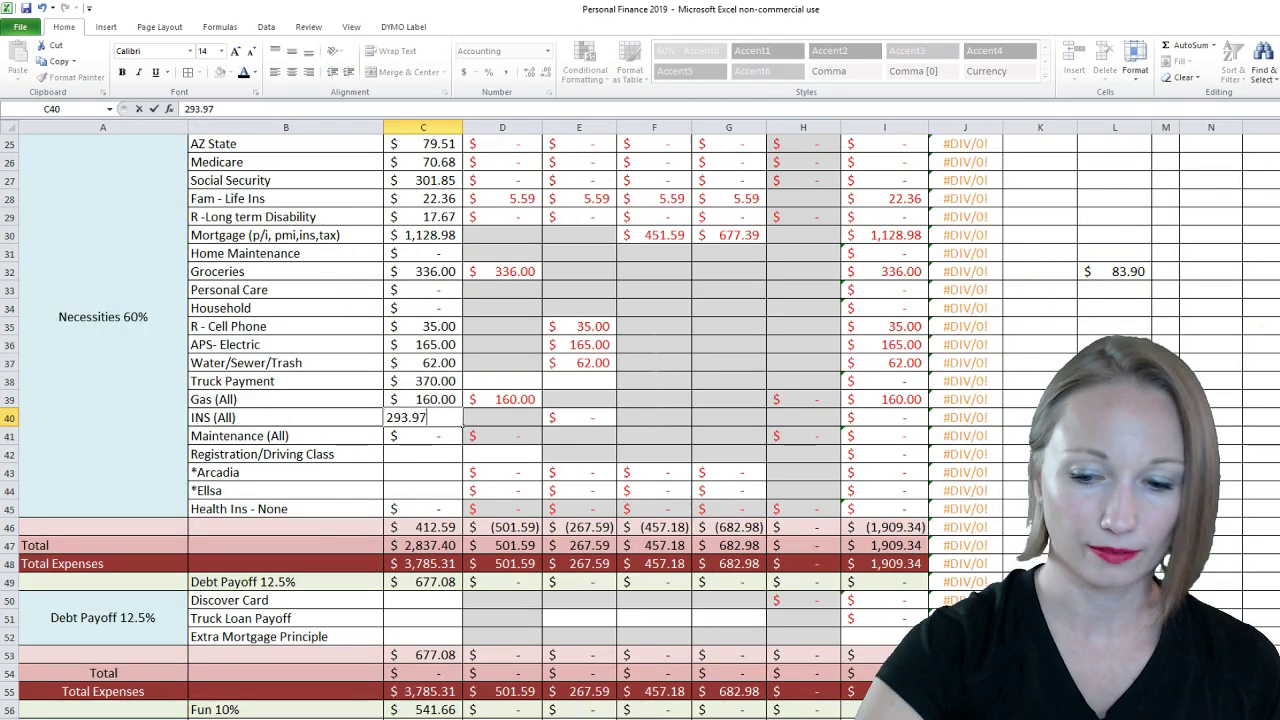
key("Return")
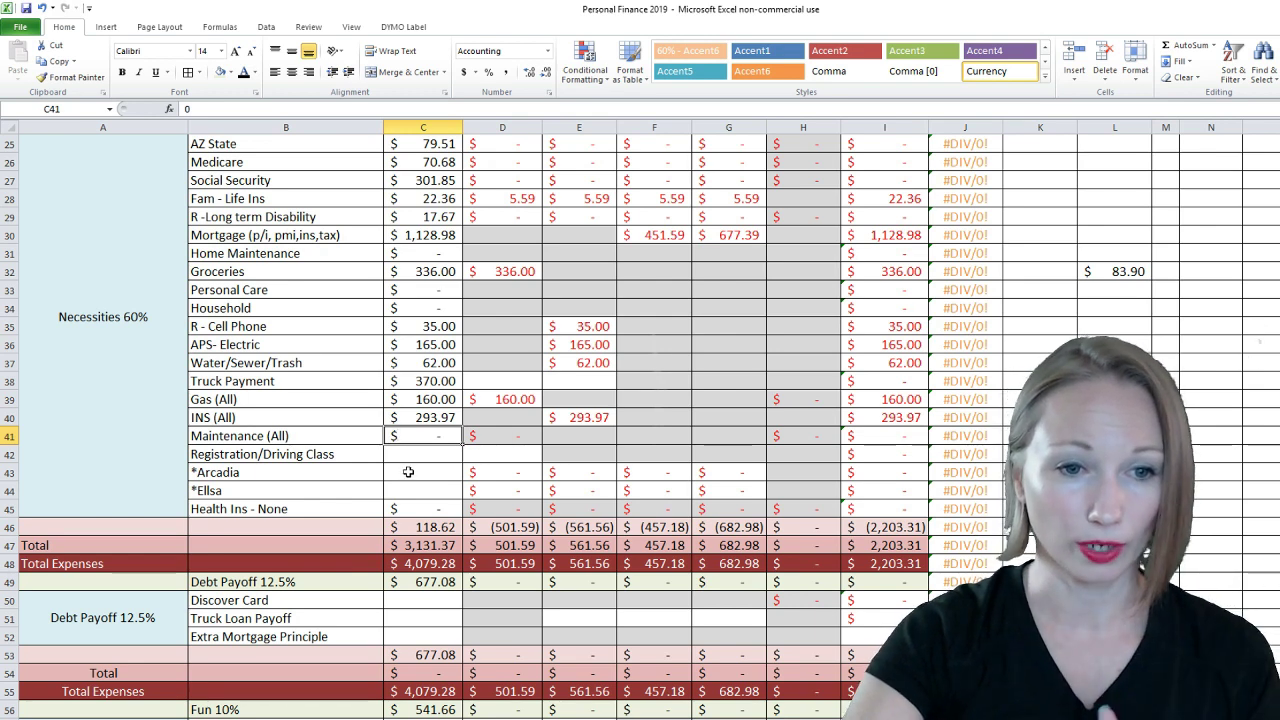
left_click(411, 456)
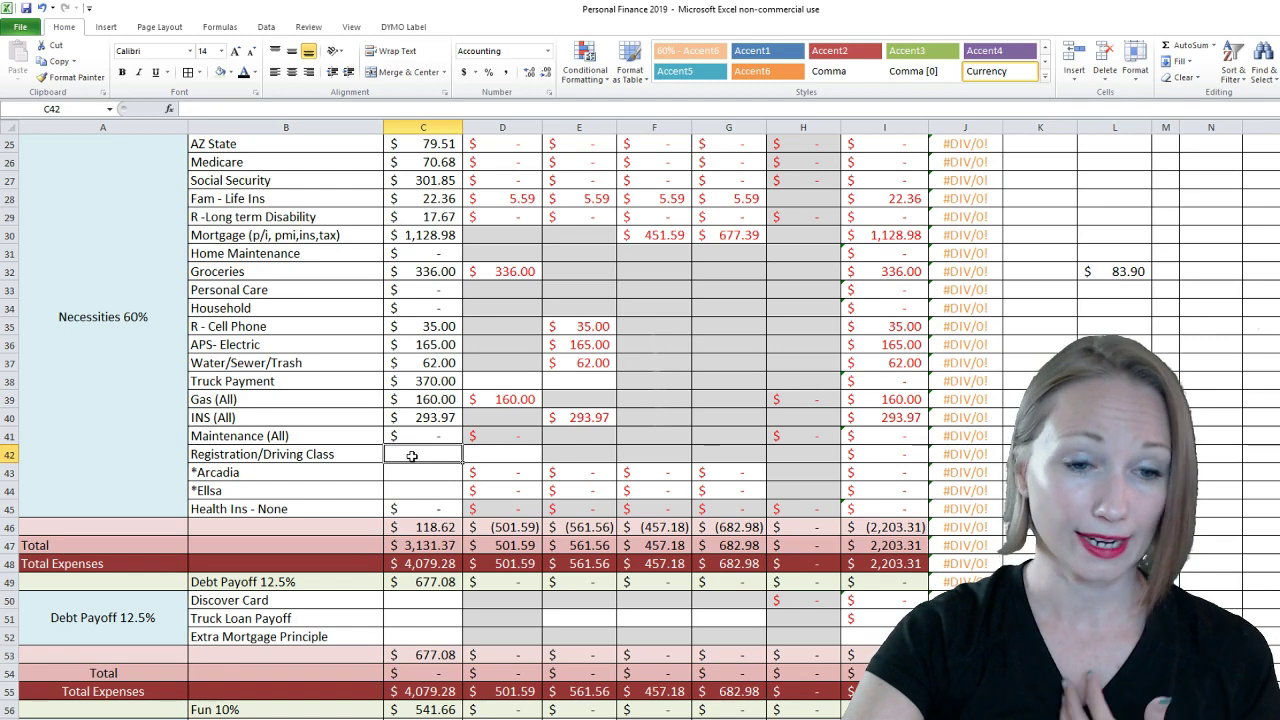
type("229")
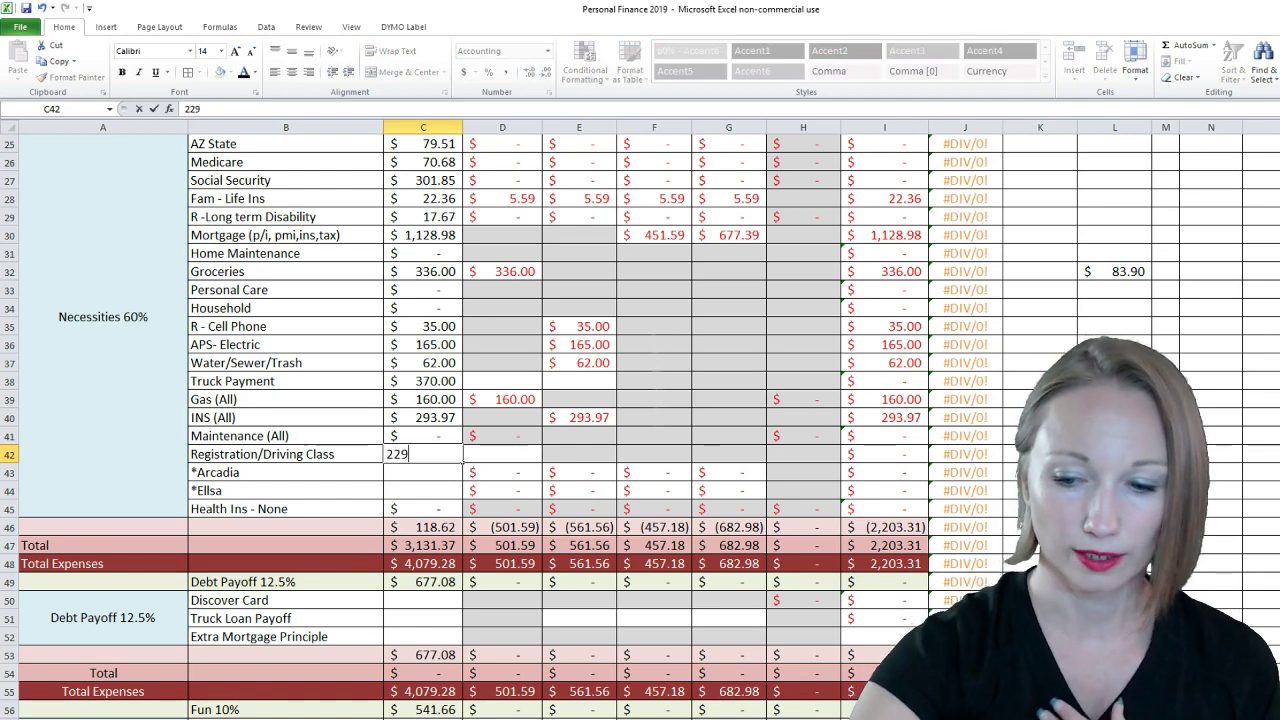
type(".95")
key("Return")
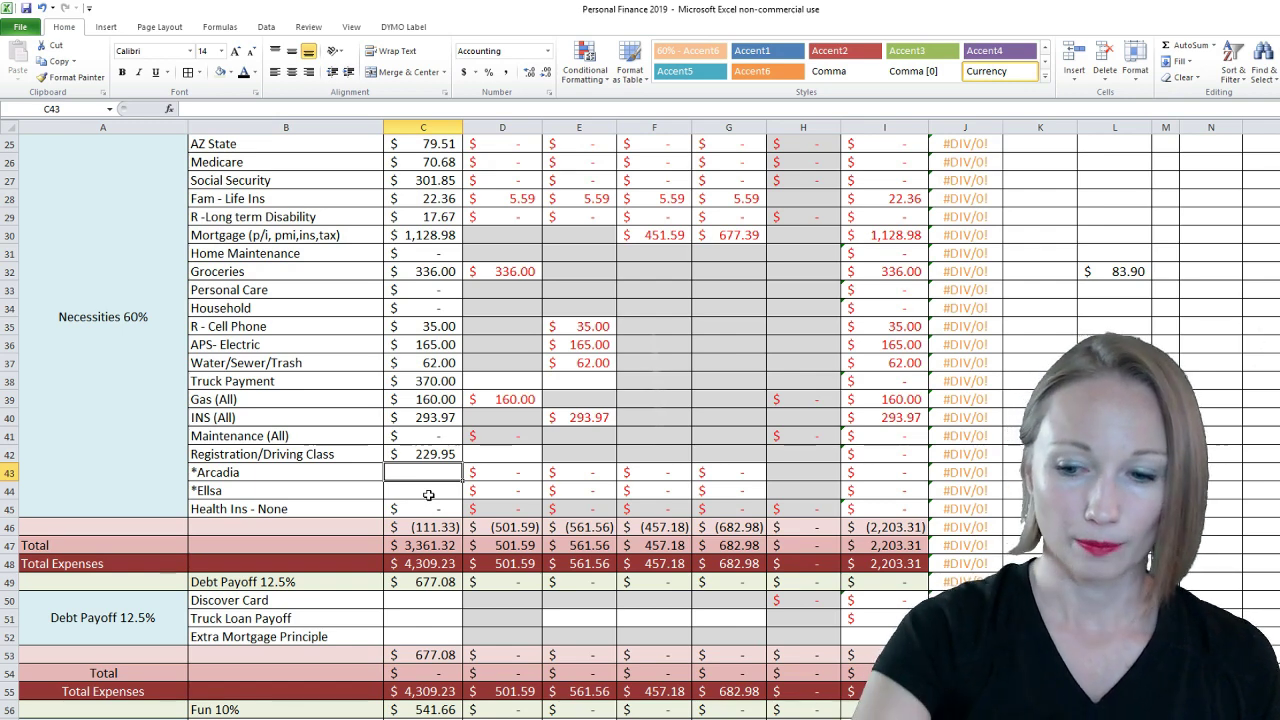
Enter budget amounts of 32 and 16 in the two asterisk-marked rows below Registration/Driving Class
type("32")
key("Return")
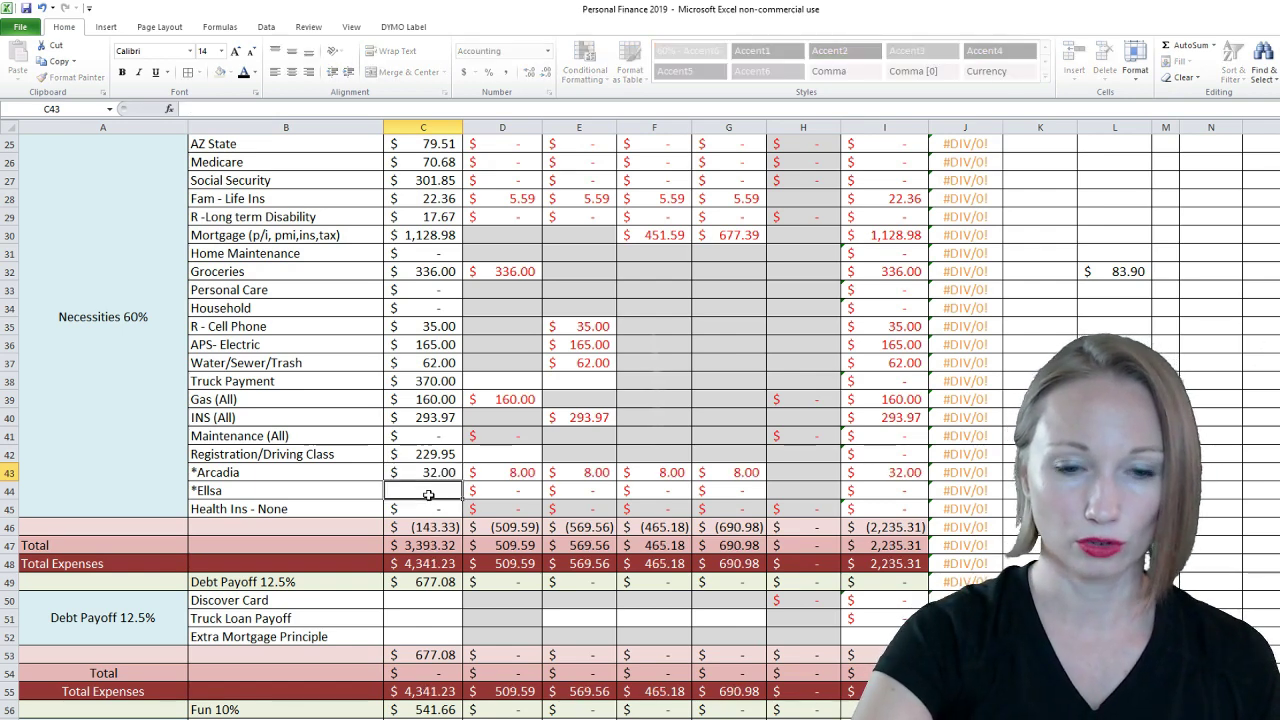
type("16")
key("Return")
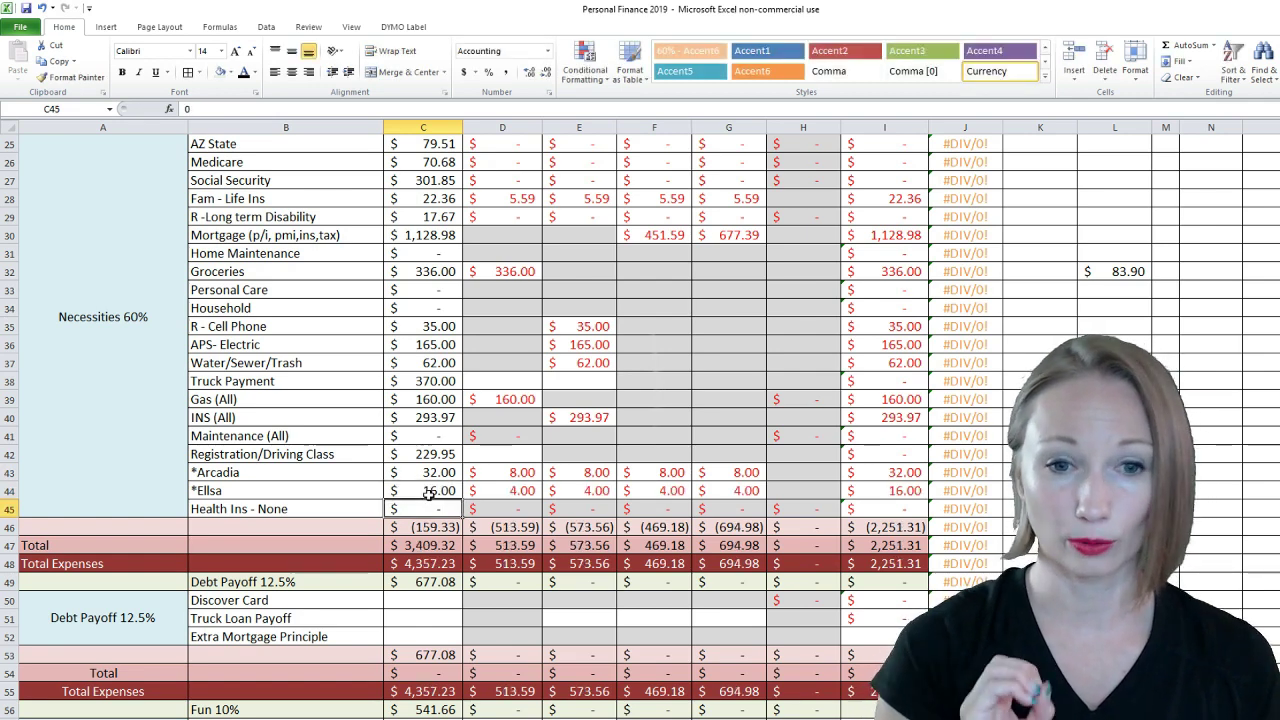
Review the Necessities amounts, checking the remaining-balance formula below the section and the Registration/Driving Class entry
scroll(427, 490, "up", 1)
scroll(427, 490, "up", 1)
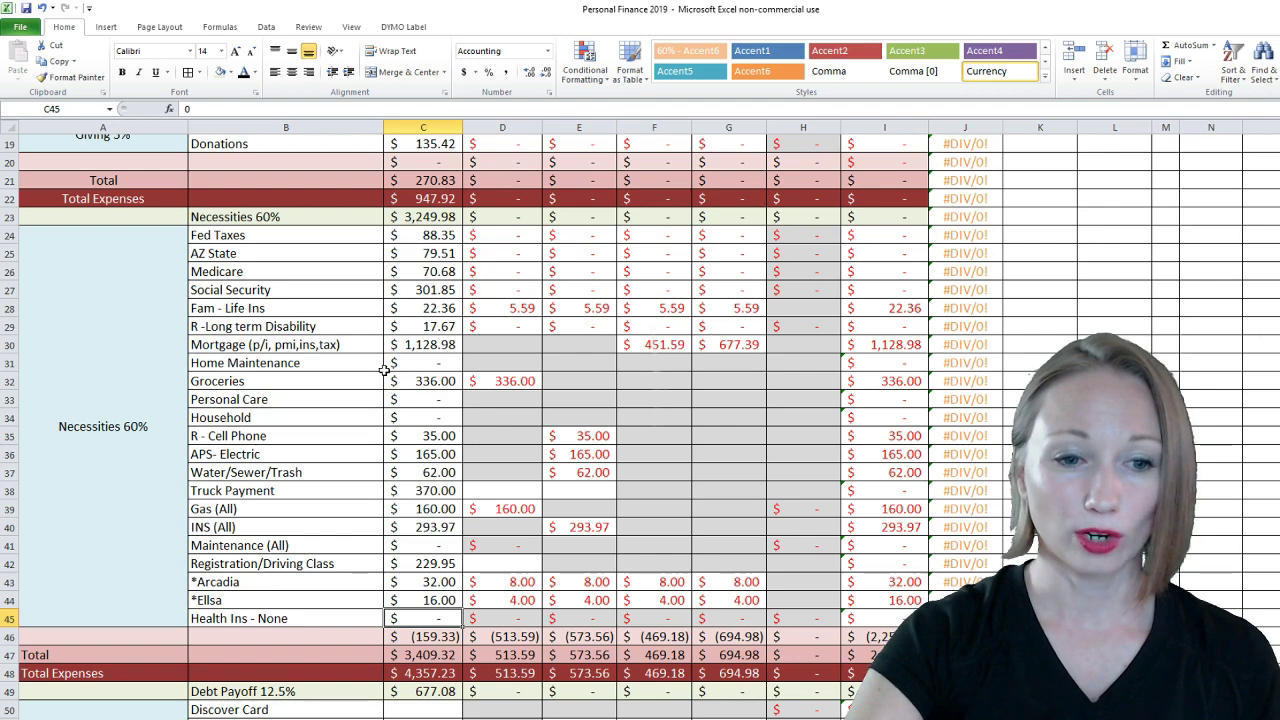
scroll(385, 370, "down", 1)
left_click(425, 582)
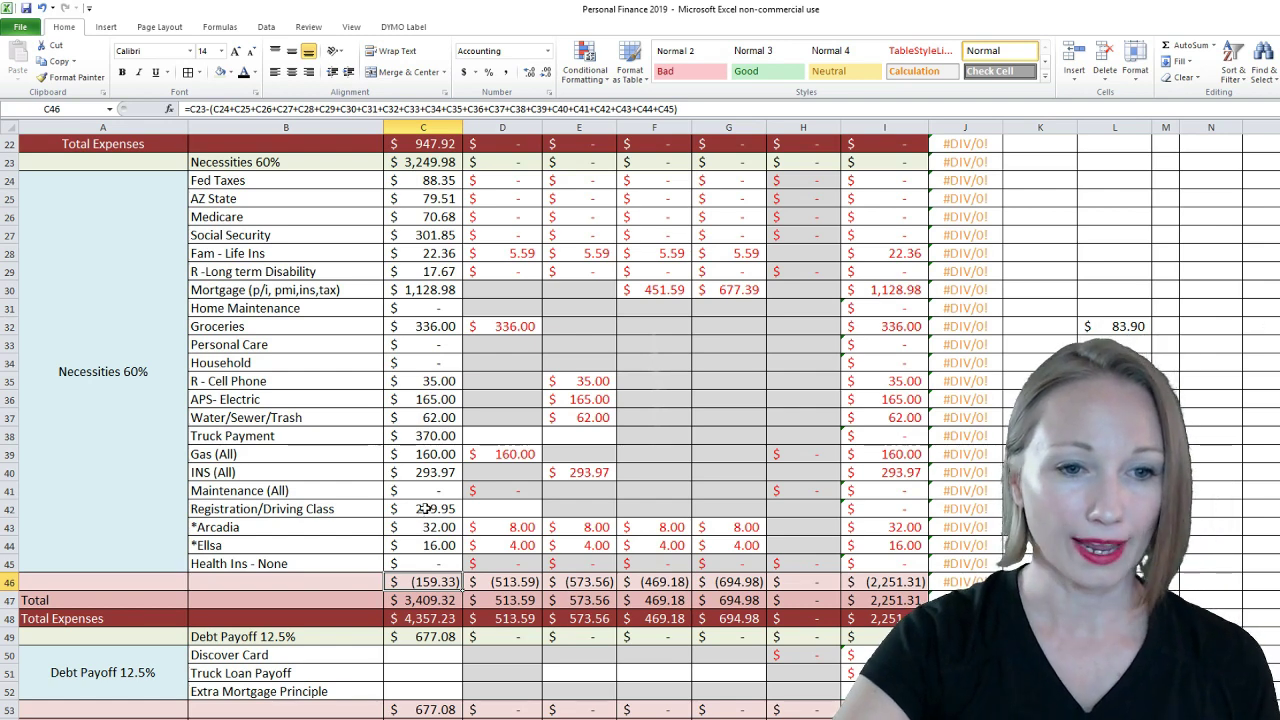
left_click(427, 509)
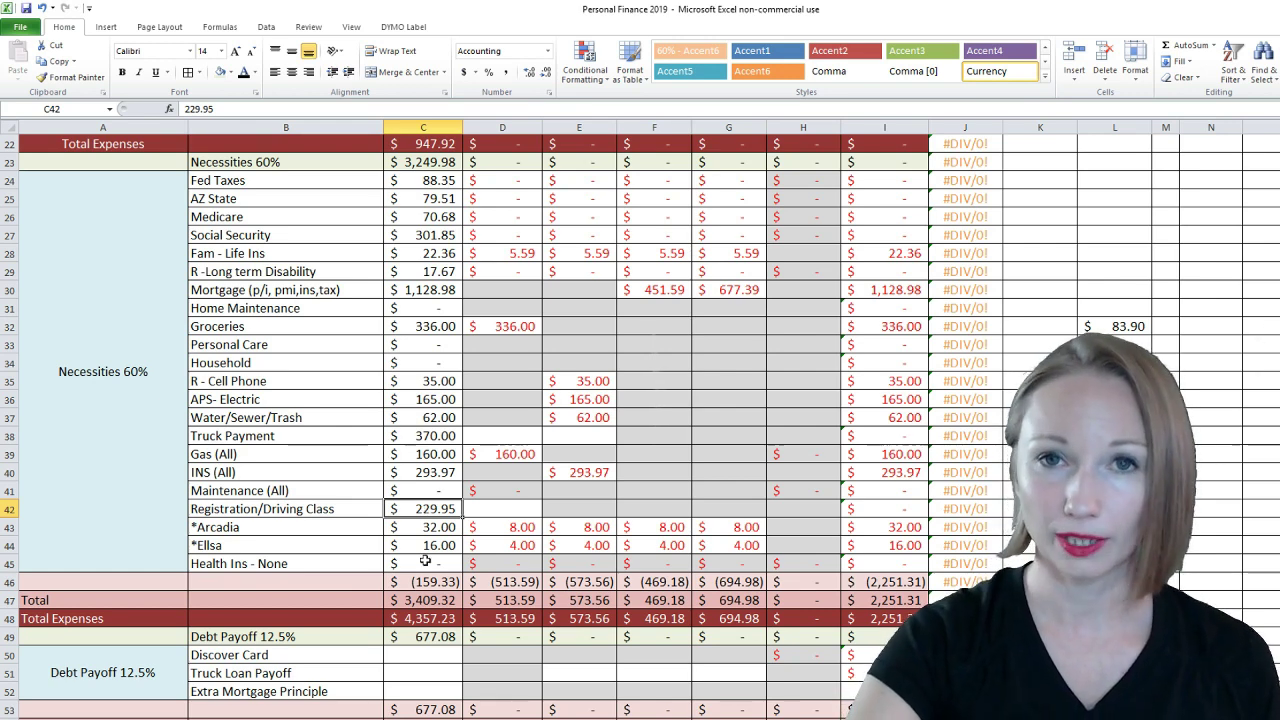
Examine the Debt Payoff 12.5% and Fun 10% allocation formulas and how Eating Out is calculated from the Fun allocation and Groceries
scroll(425, 562, "down", 5)
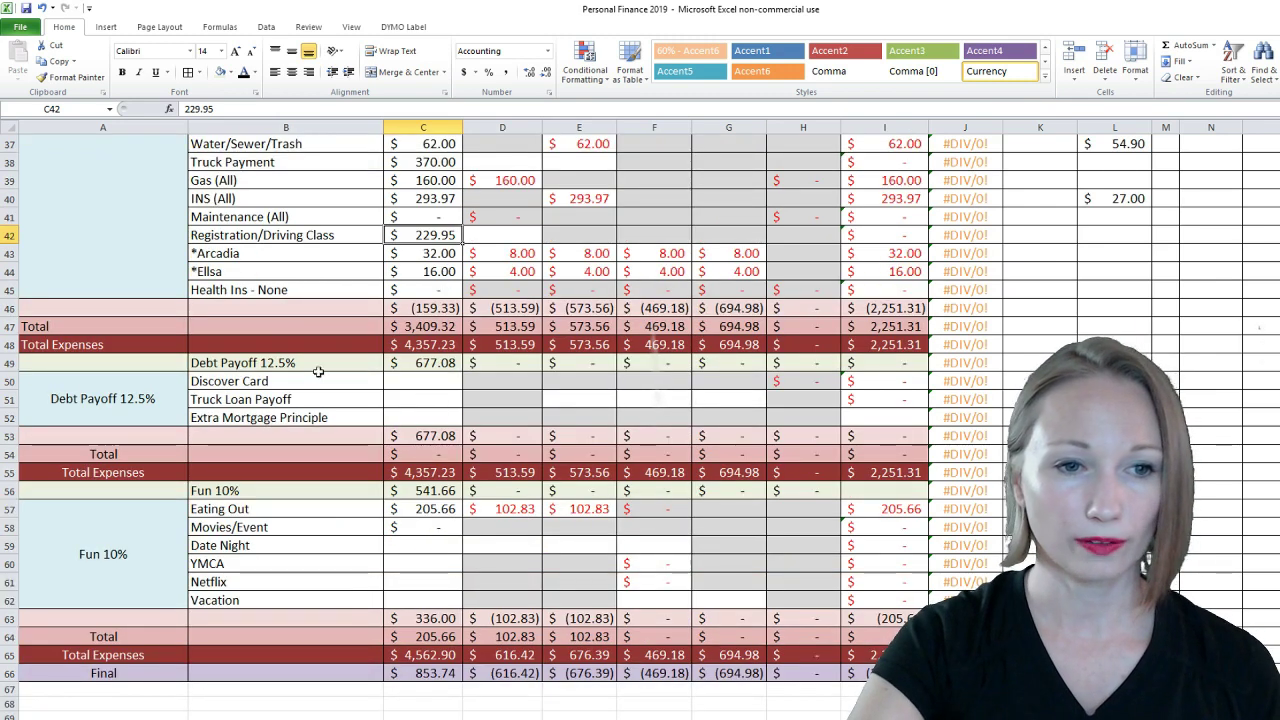
left_click(431, 364)
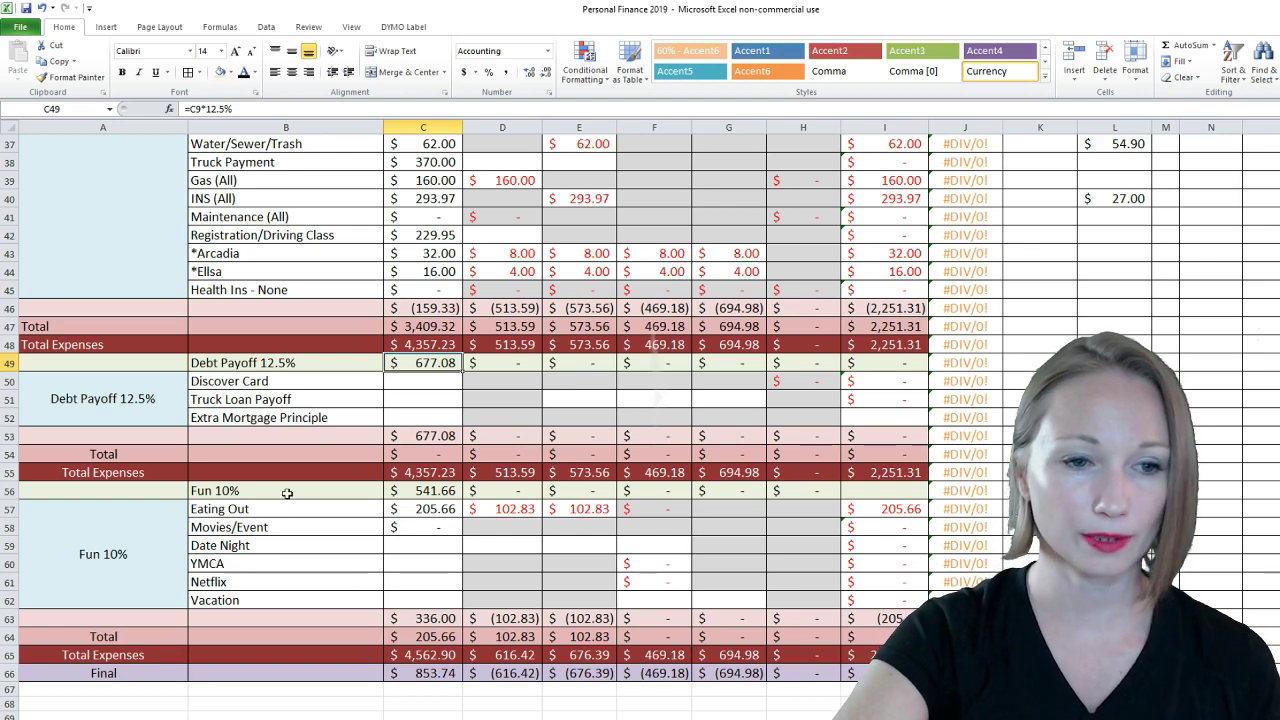
left_click(398, 492)
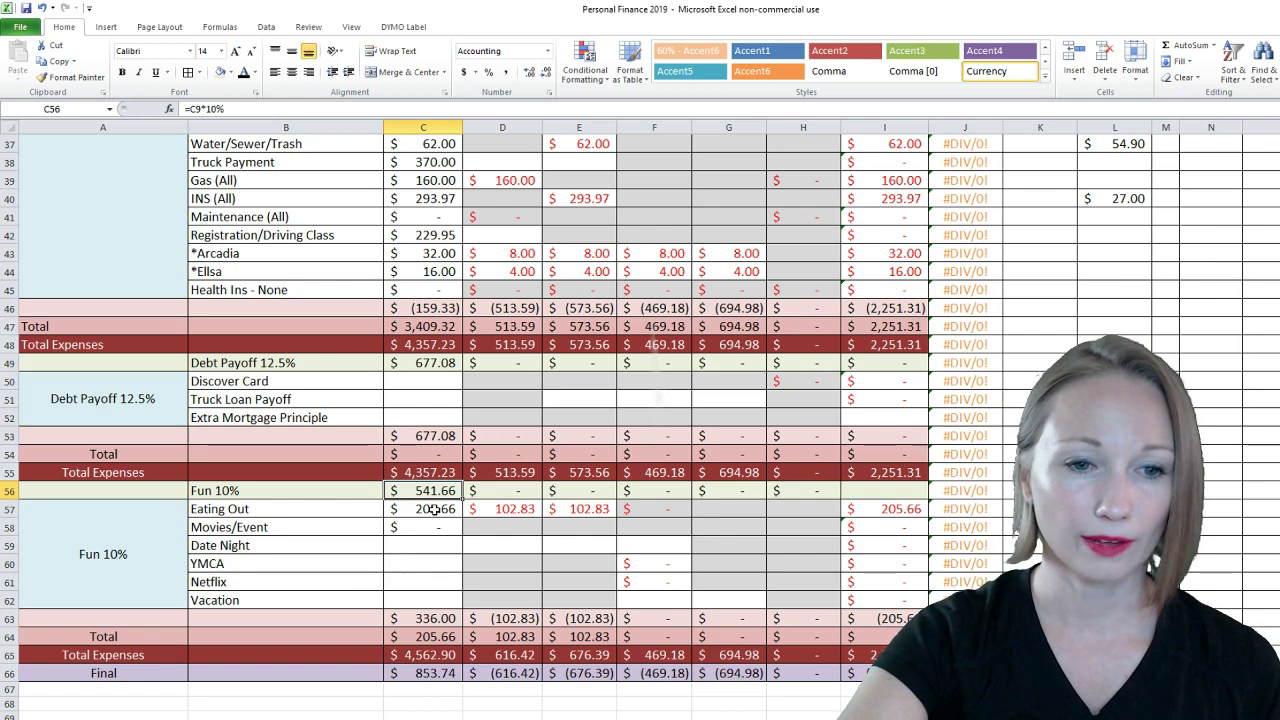
left_click(433, 509)
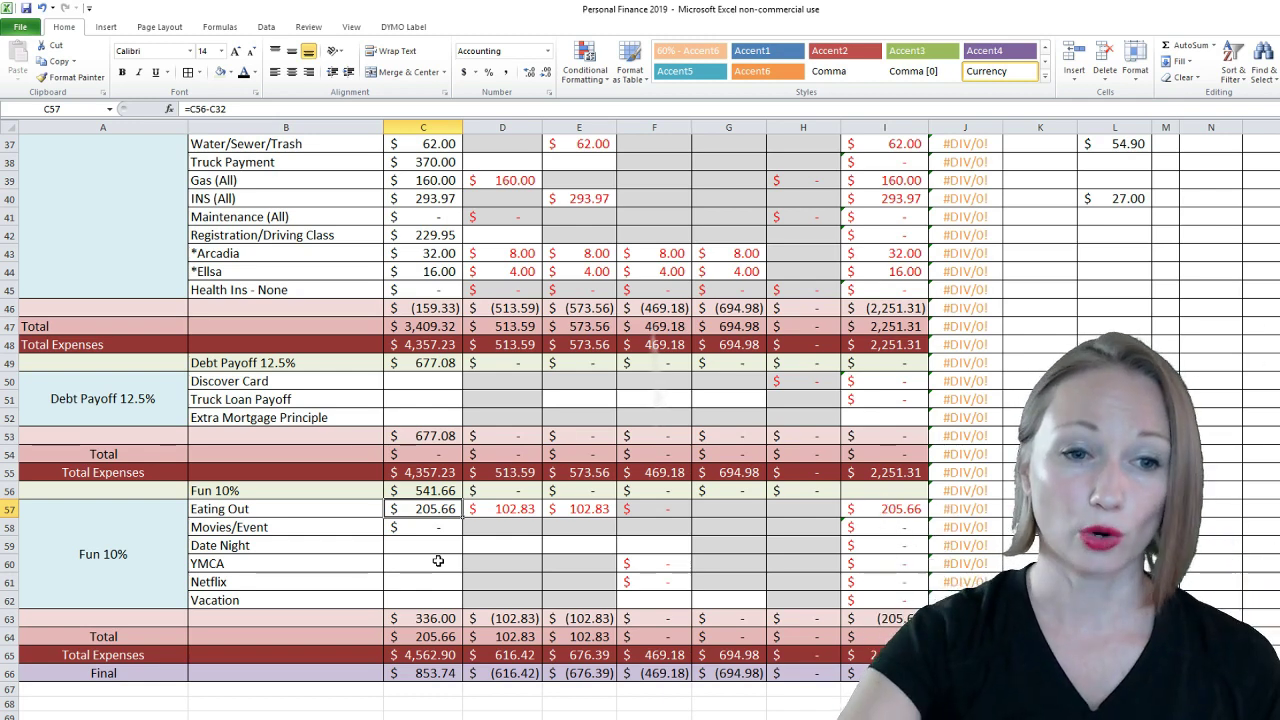
scroll(438, 561, "up", 3)
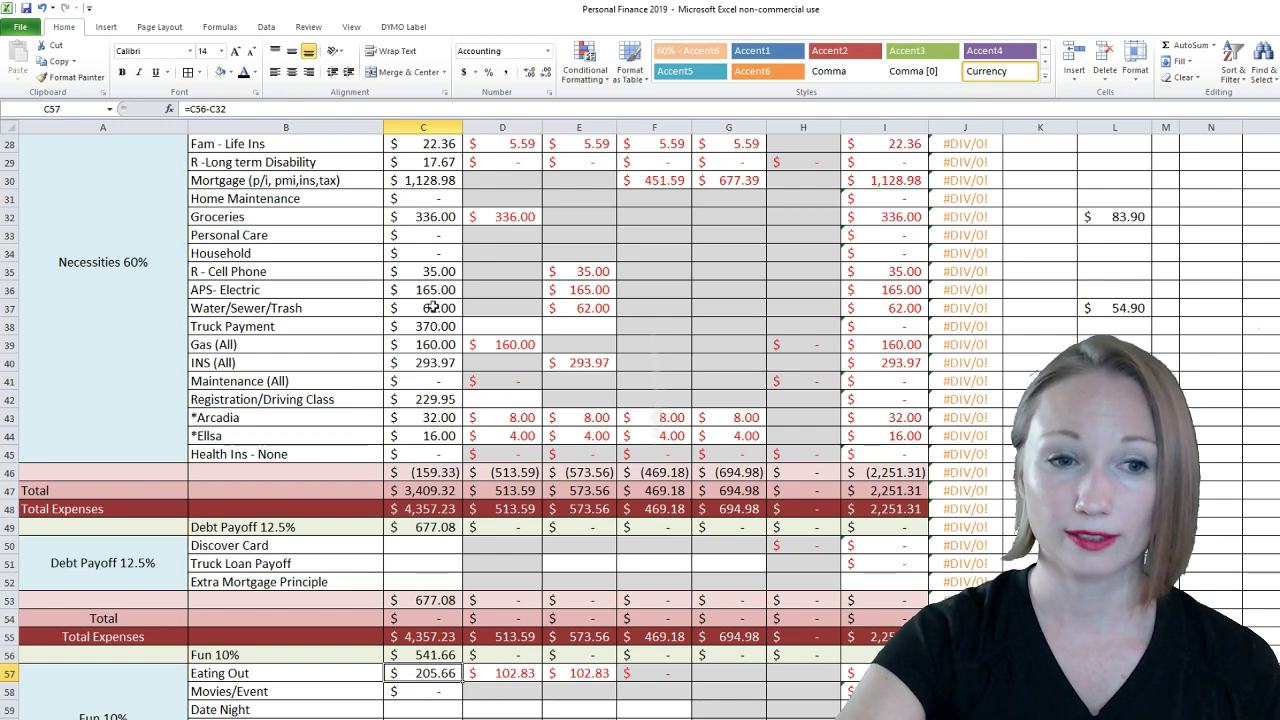
scroll(432, 306, "down", 2)
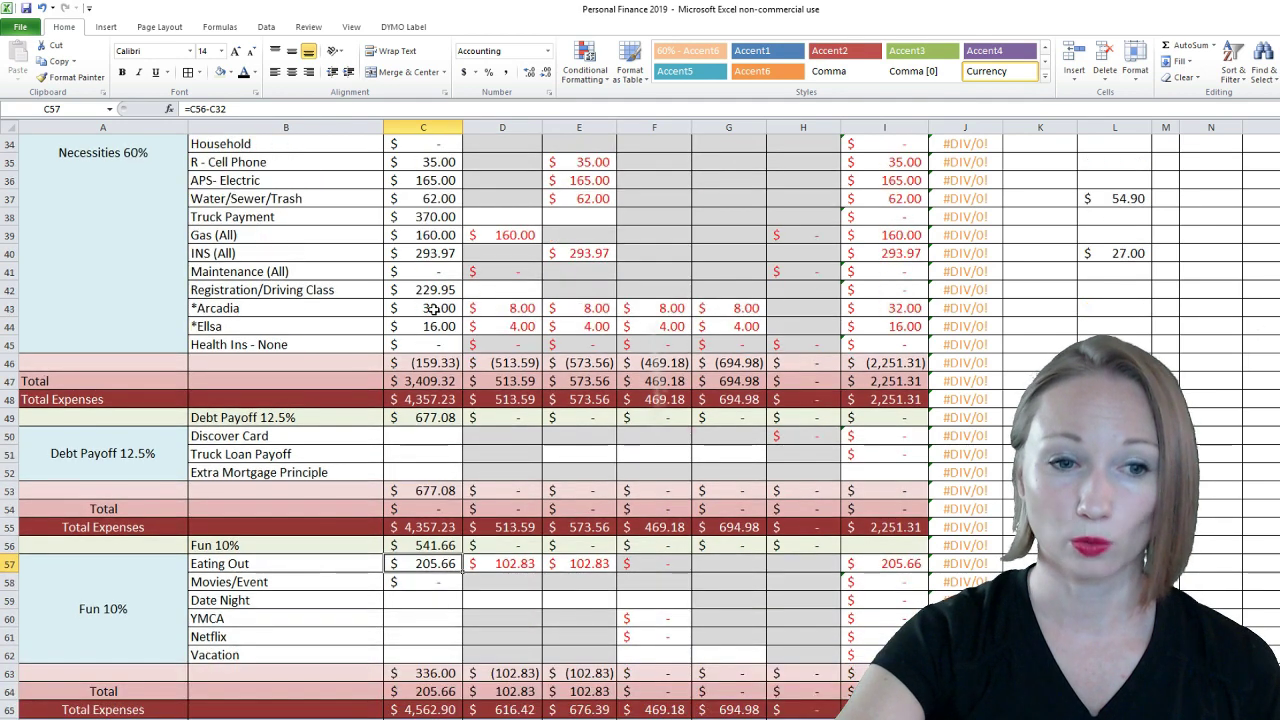
Enter a Date Night budget of 100 in the Fun section
left_click(428, 585)
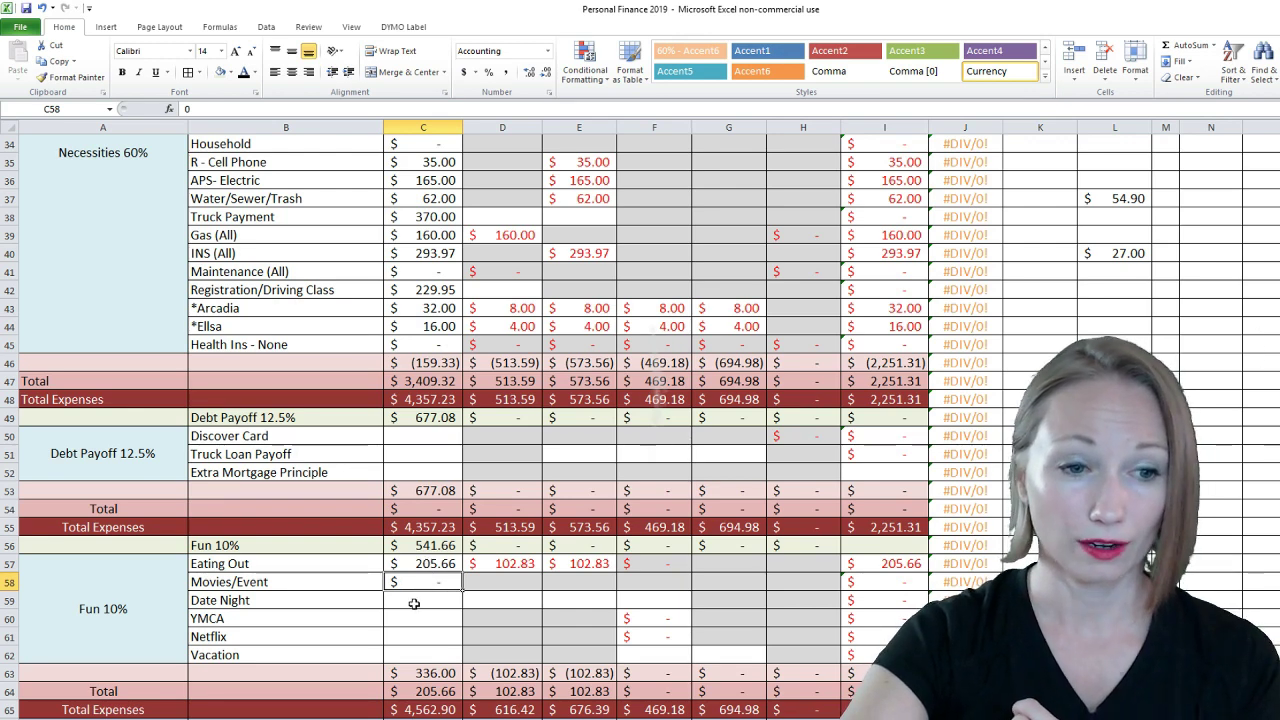
left_click(413, 603)
type("100")
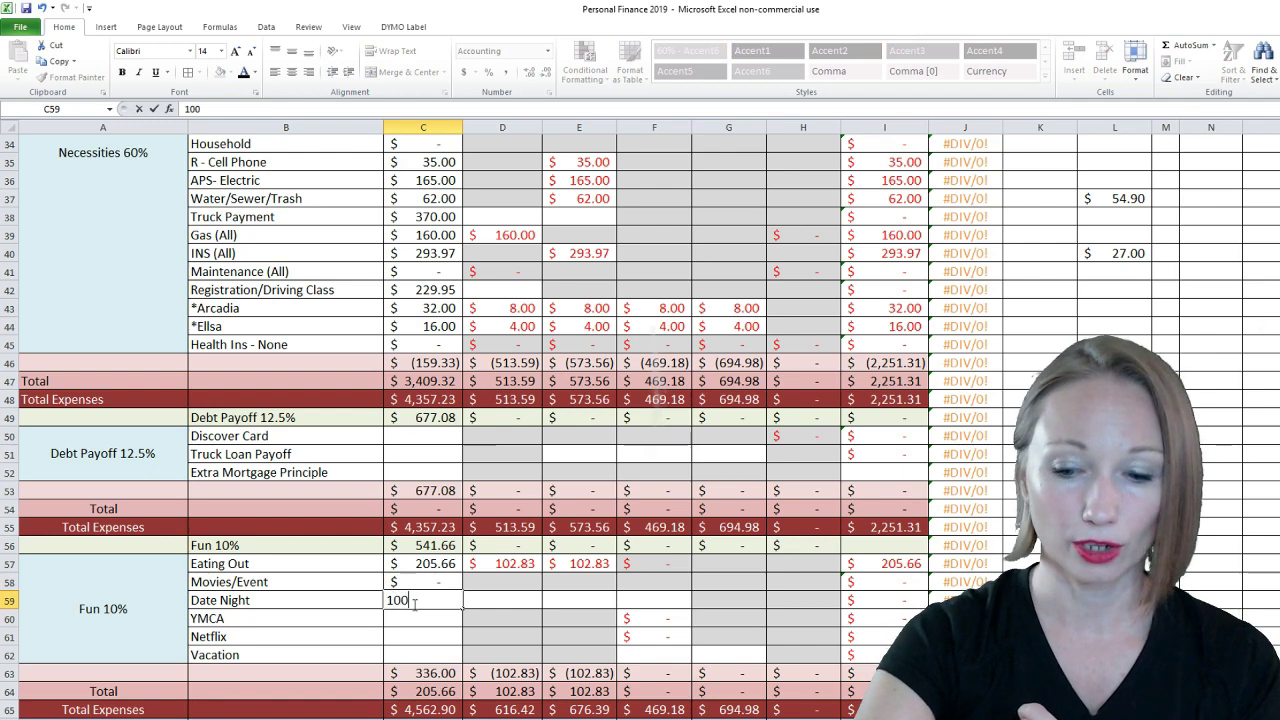
key("Return")
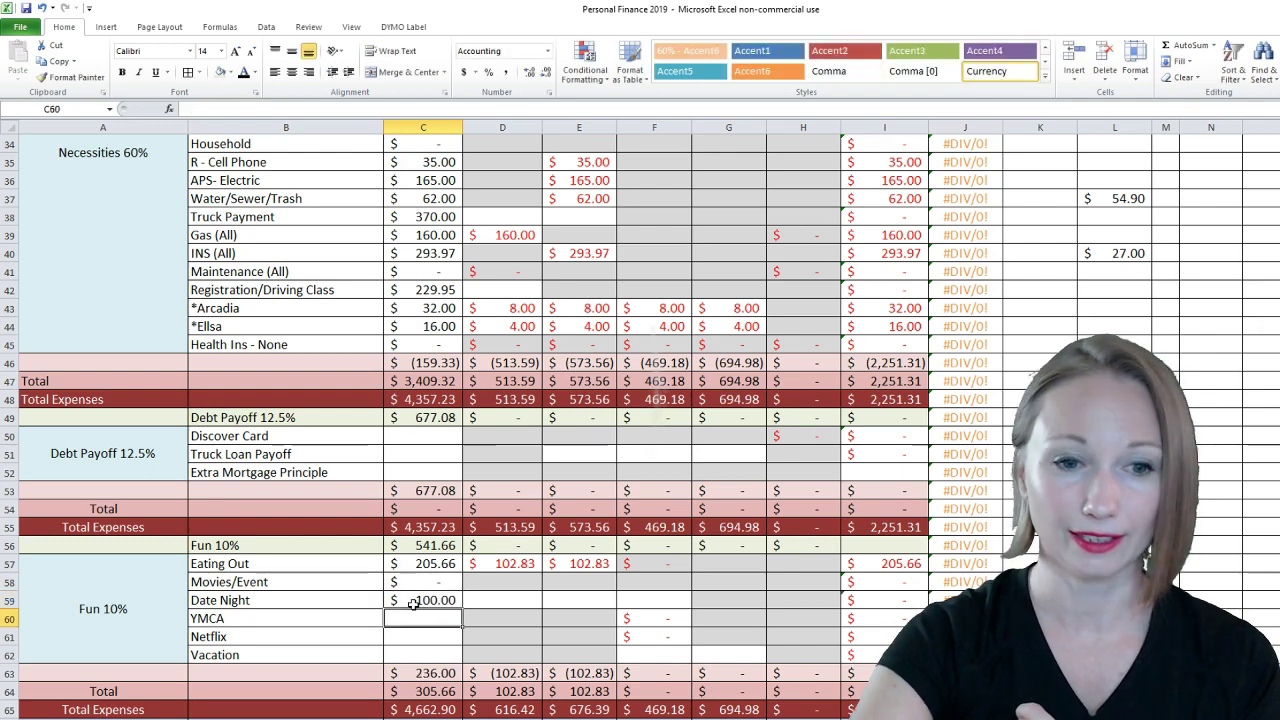
Check how the Eating Out formulas split the budget between the first two pay dates, and recheck the Date Night amount
left_click(517, 566)
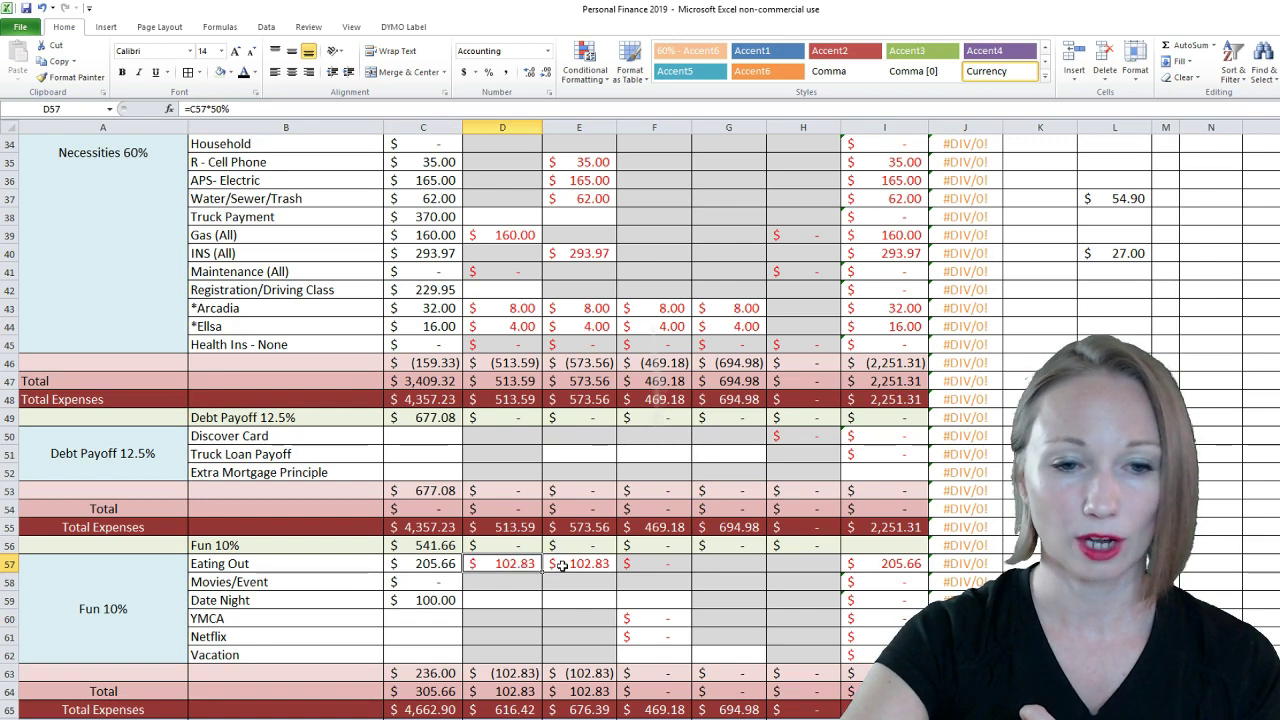
left_click(563, 566)
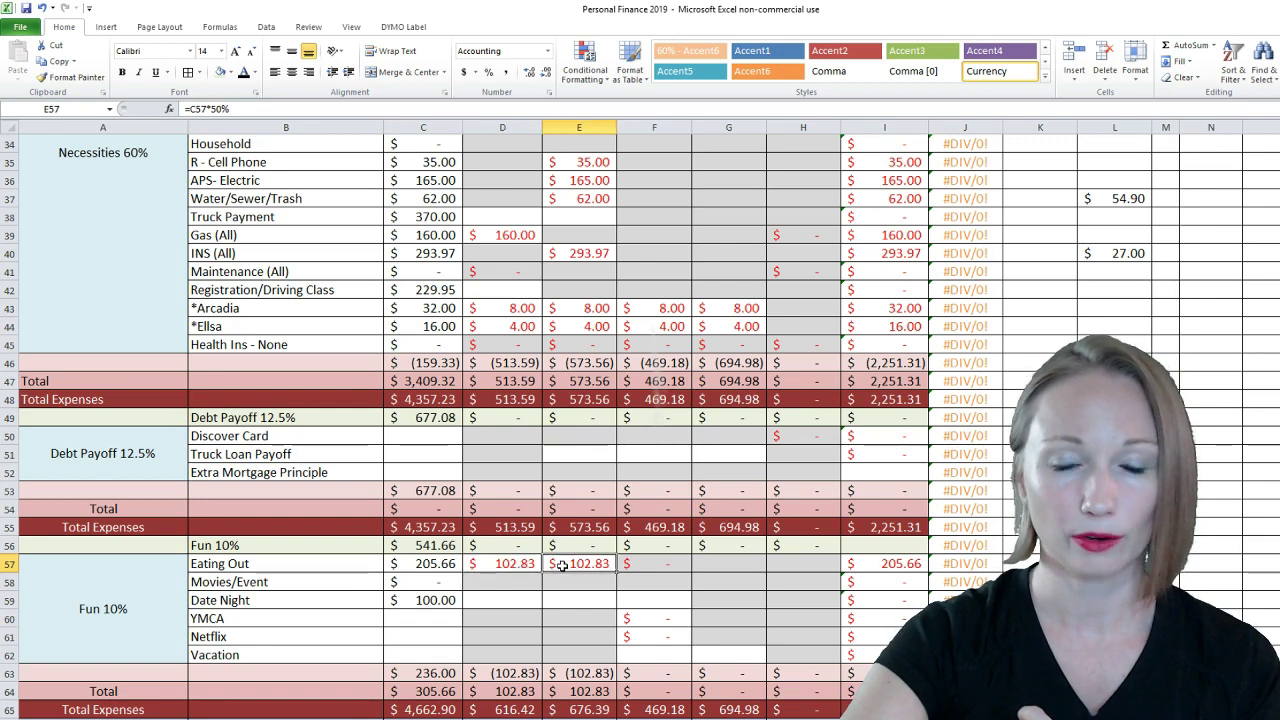
left_click(430, 602)
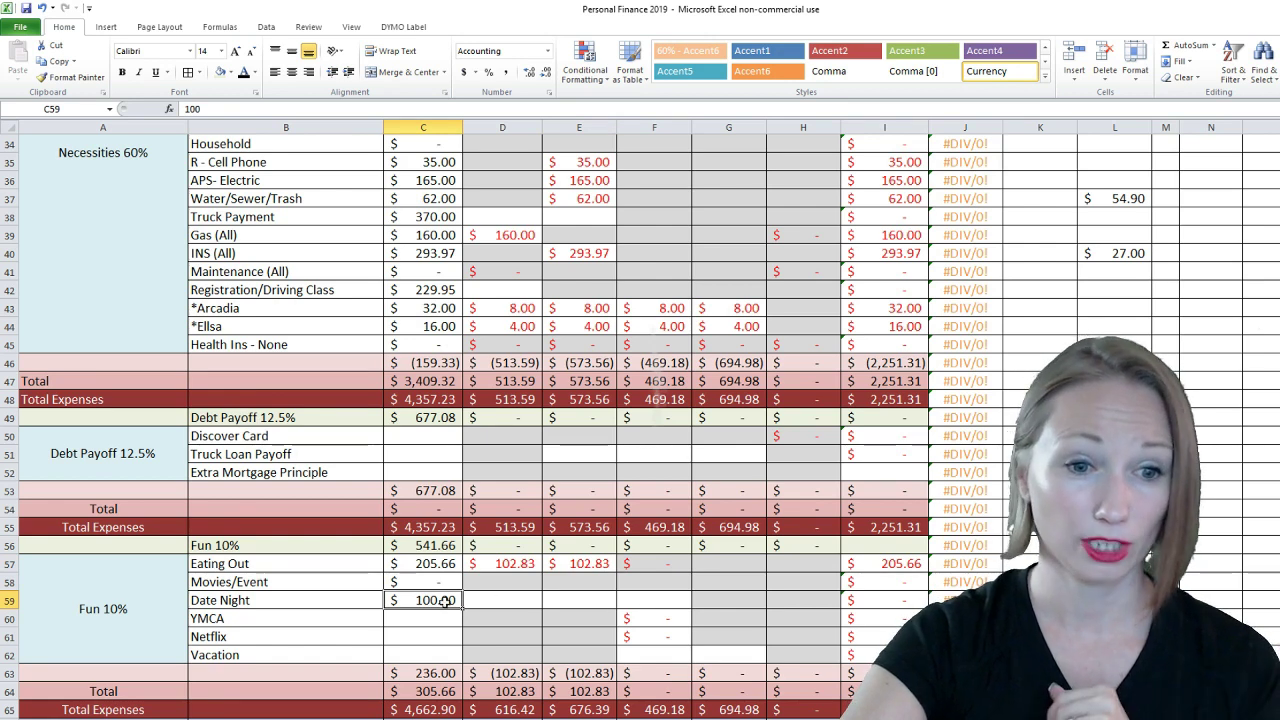
Enter the Fun budget amounts of 60 for YMCA, 9.83 for Netflix and 166.17 for Vacation
left_click(415, 621)
type("60")
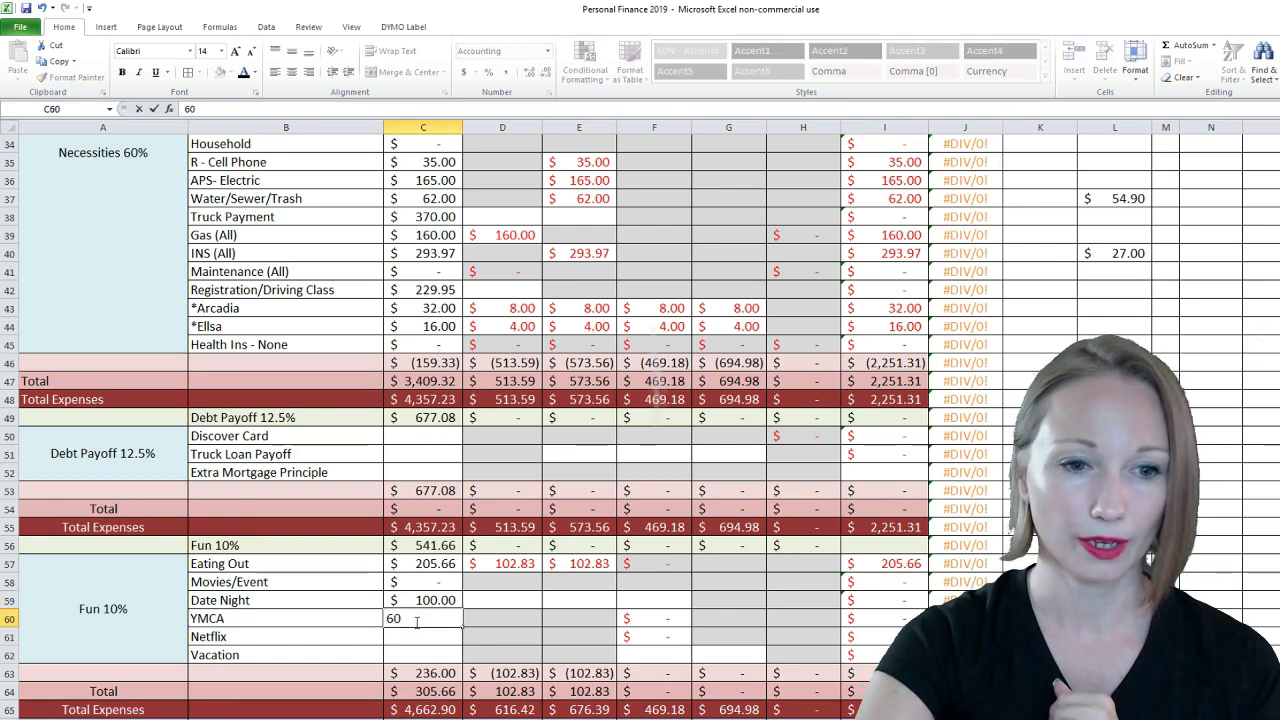
key("Return")
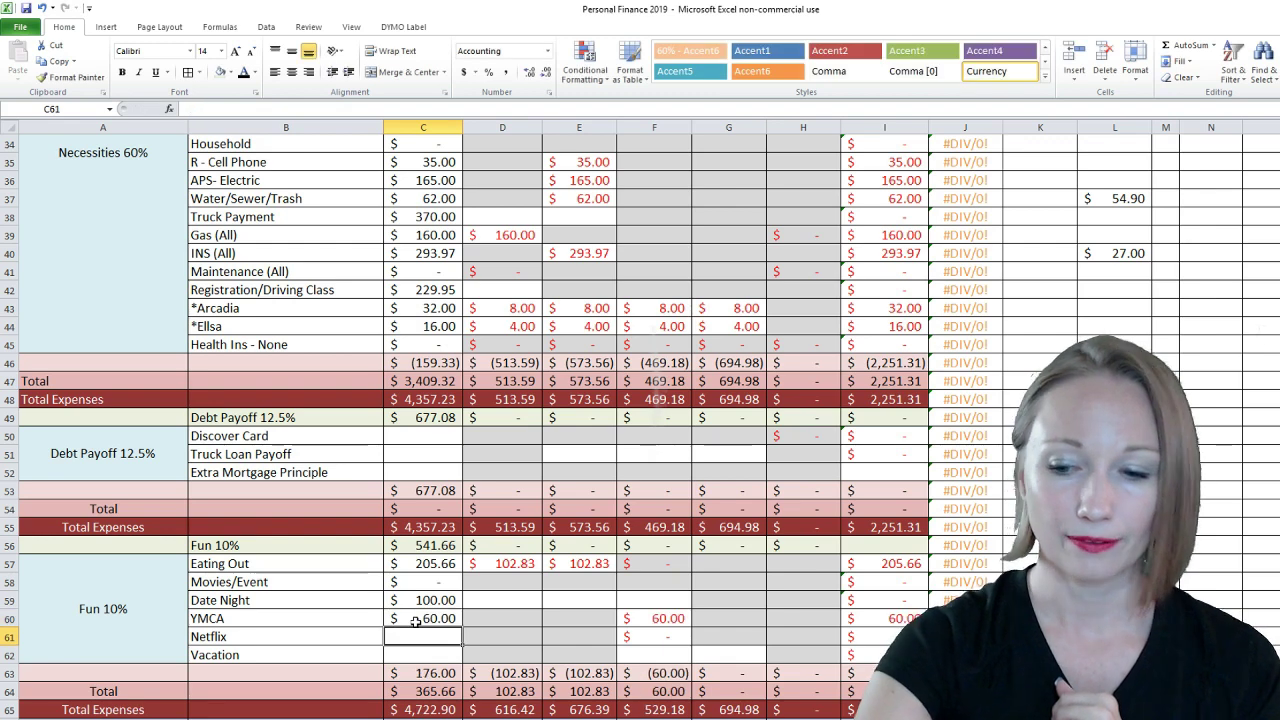
type("9.83")
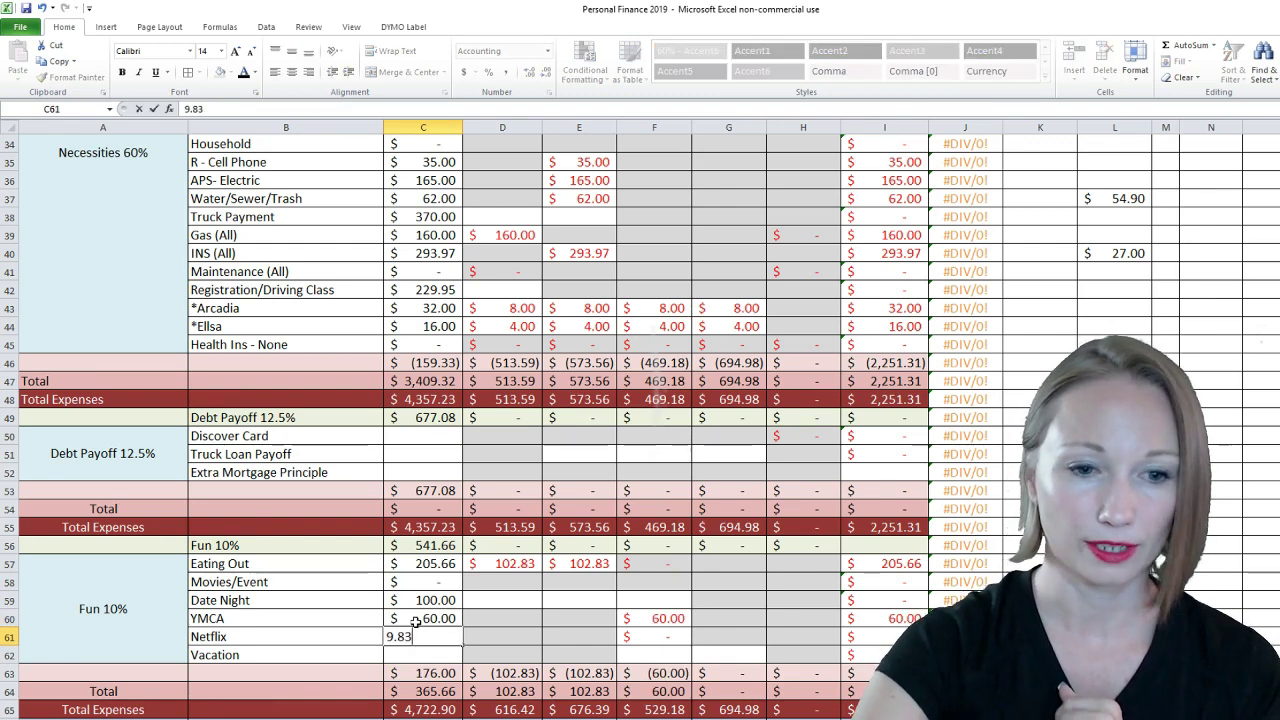
key("Return")
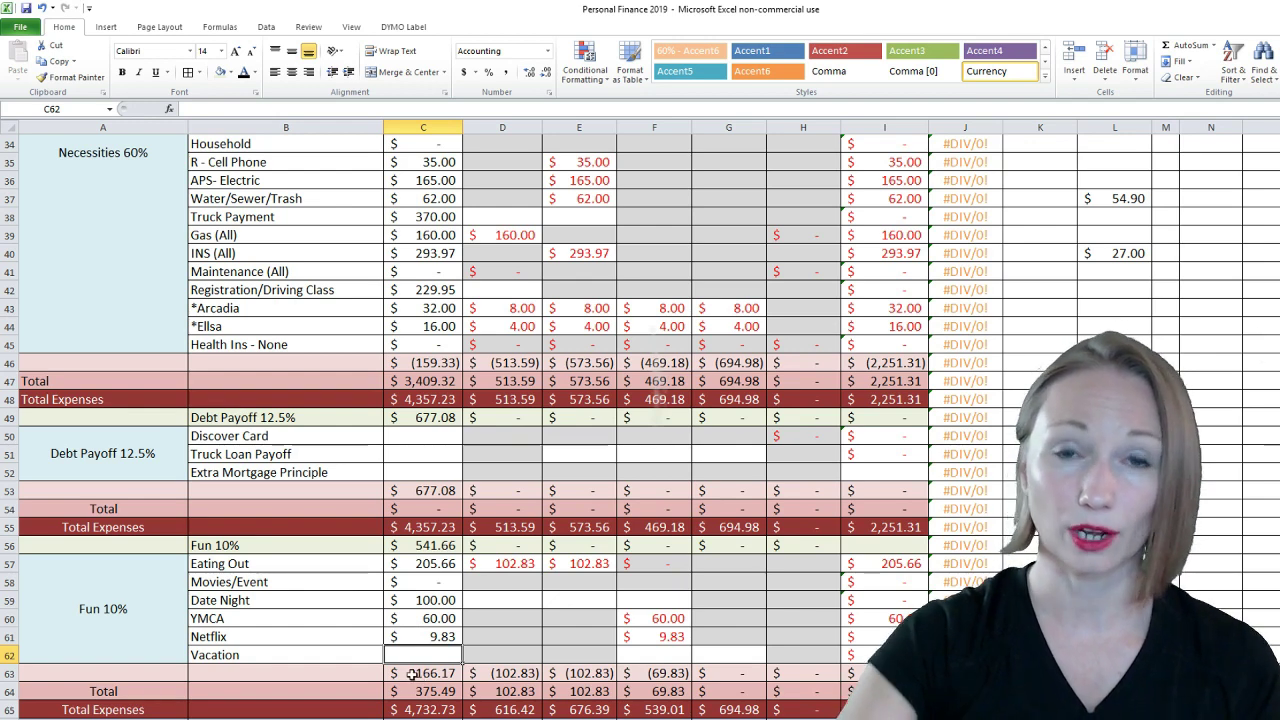
type("166.17")
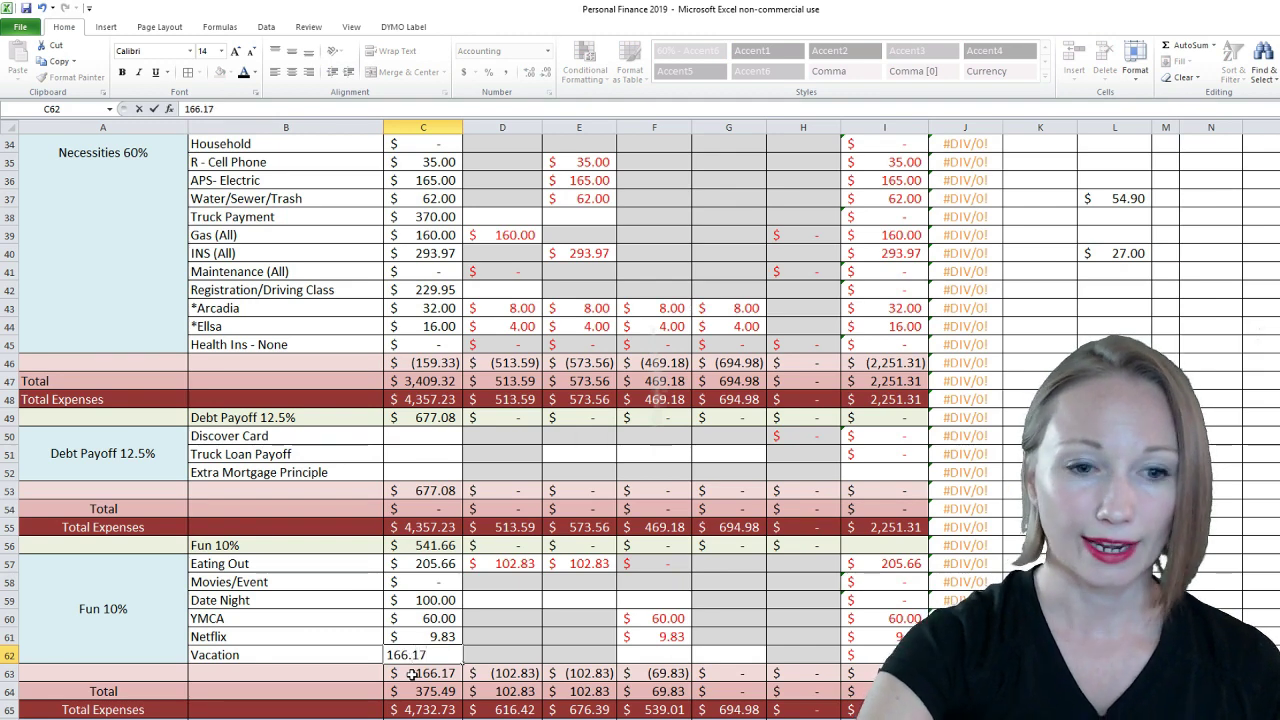
key("Up")
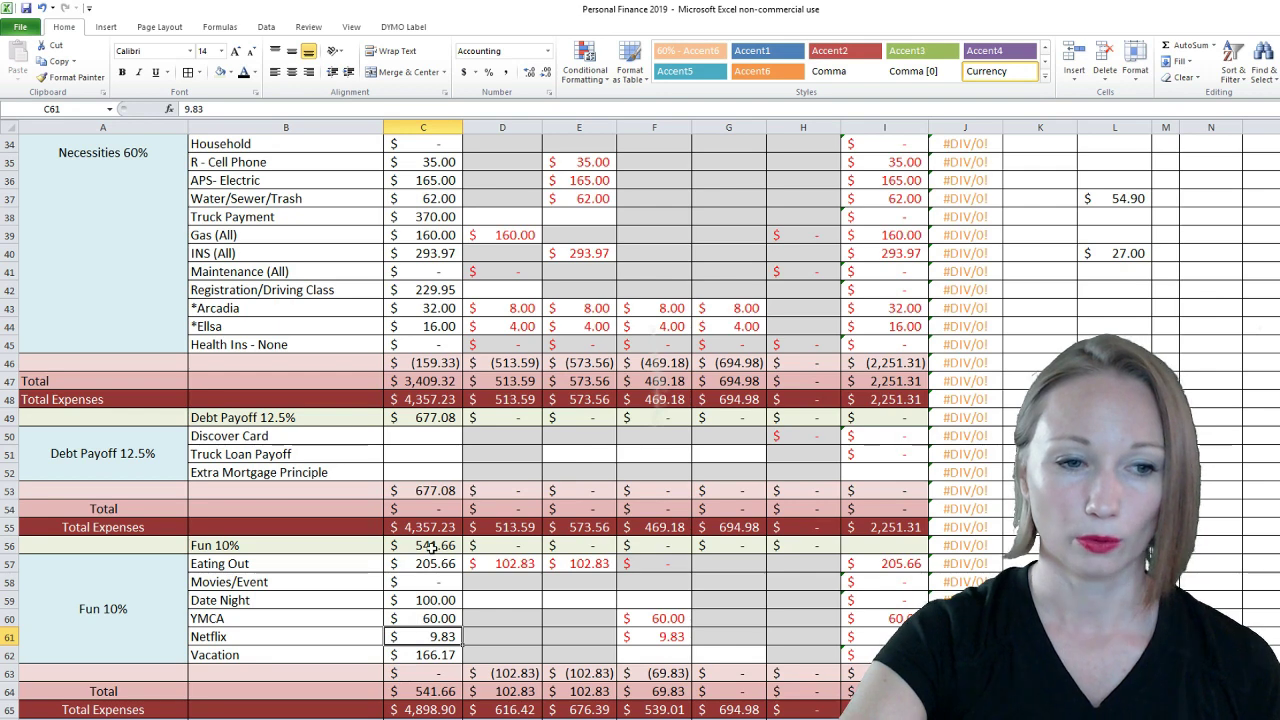
scroll(423, 610, "down", 1)
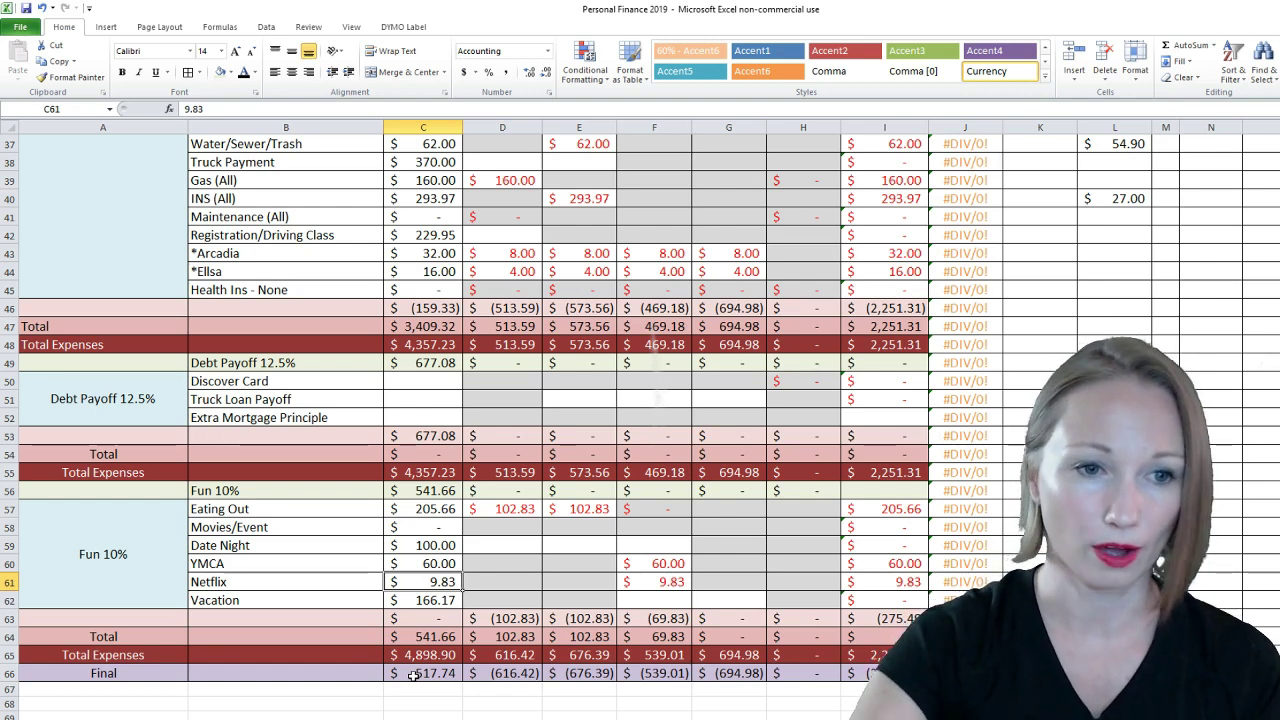
Enter a Truck Loan Payoff budget of 517.74, and check the remaining-balance formulas of the Debt Payoff and Necessities sections
left_click(434, 401)
type("5")
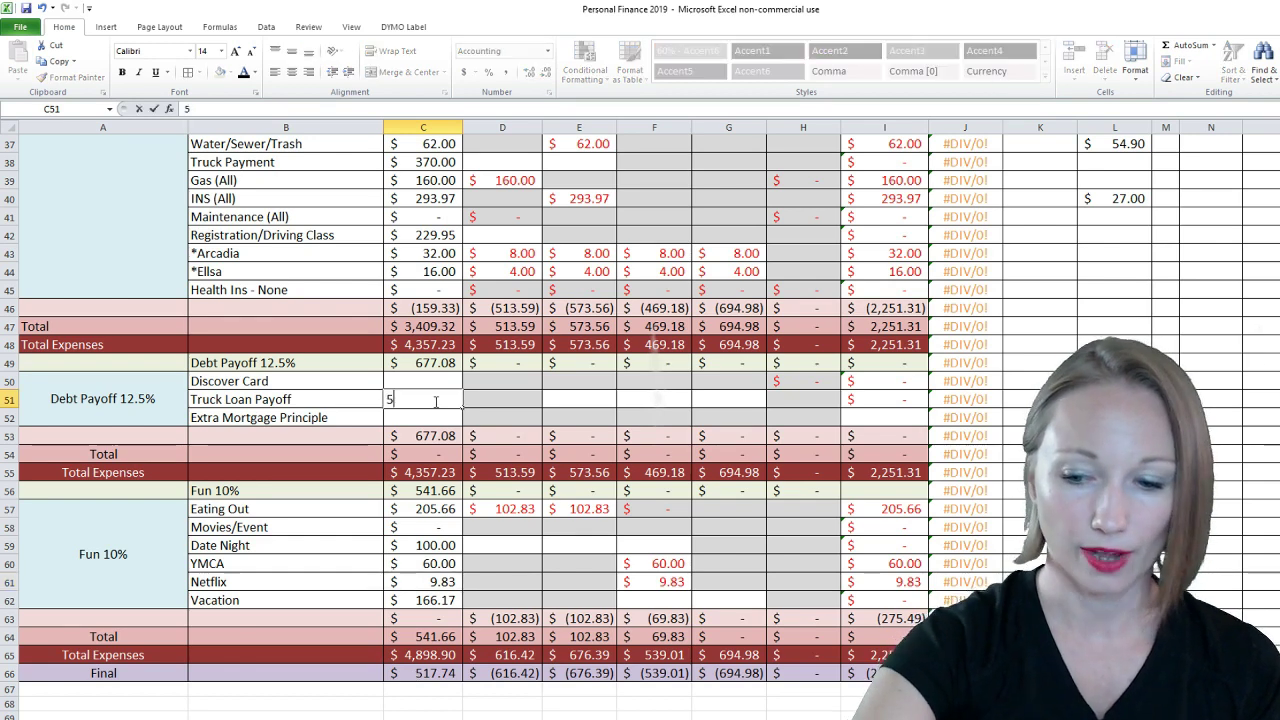
type("17.74")
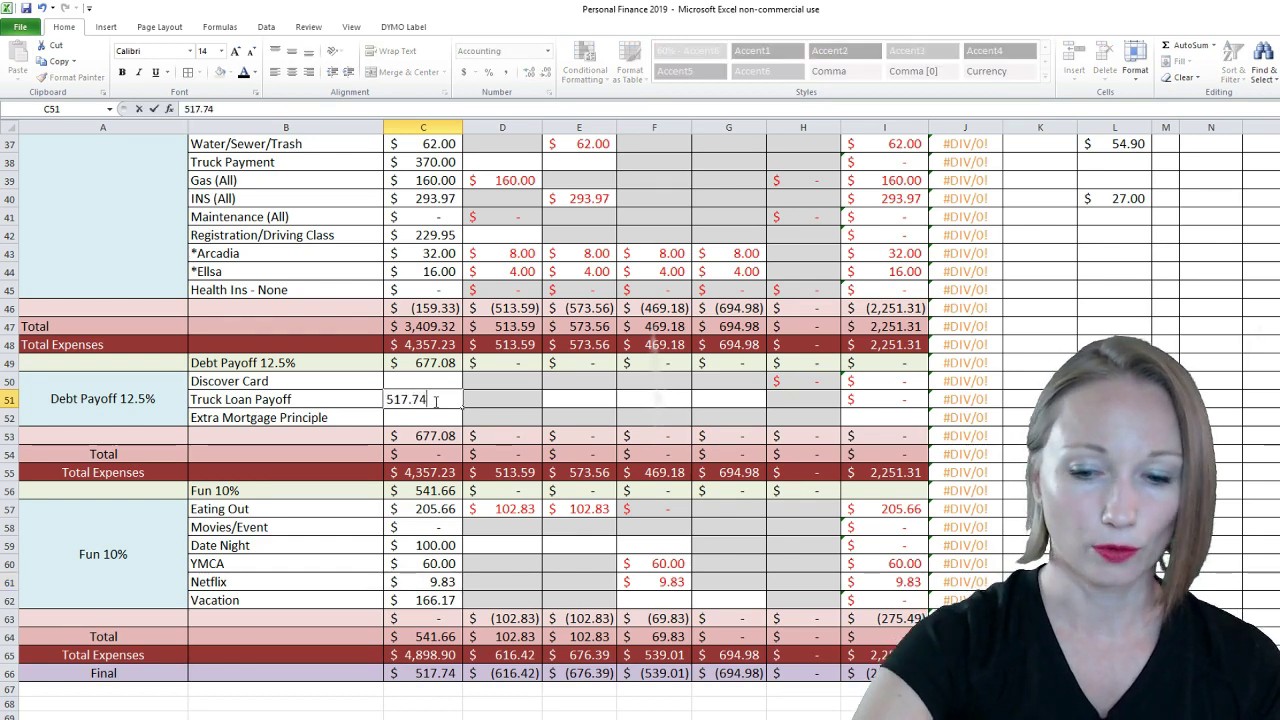
key("Return")
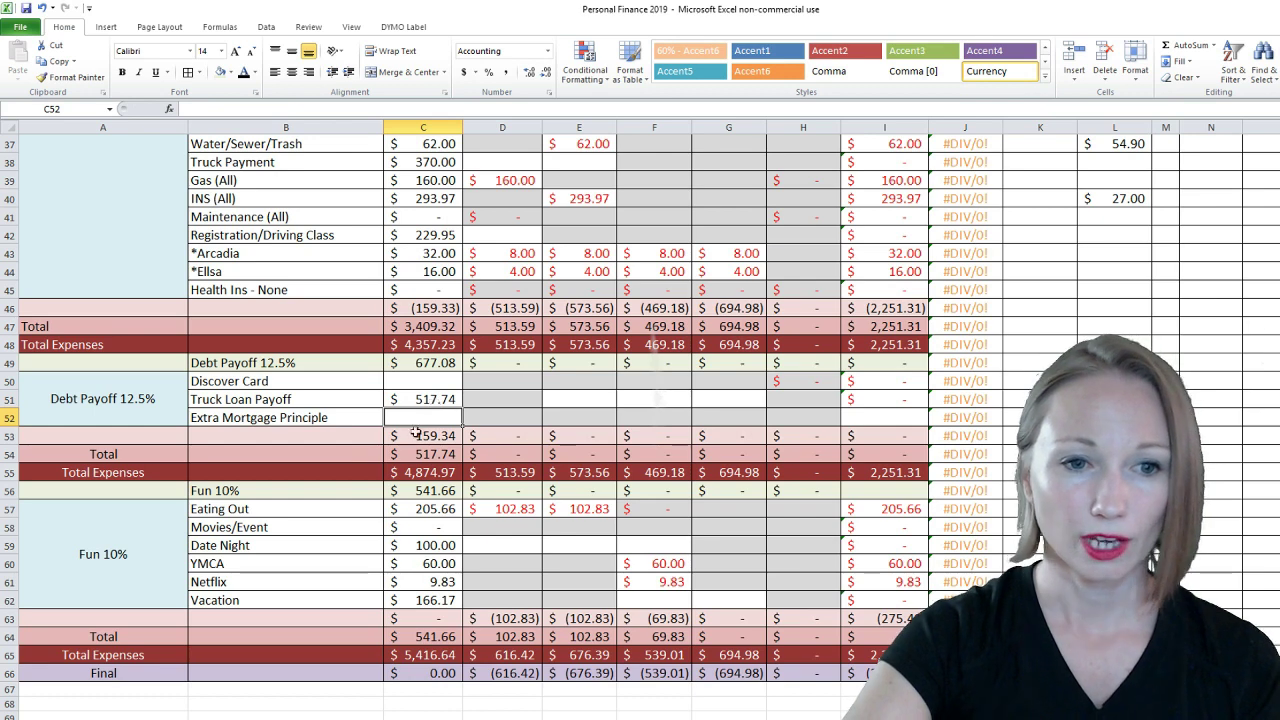
left_click(418, 435)
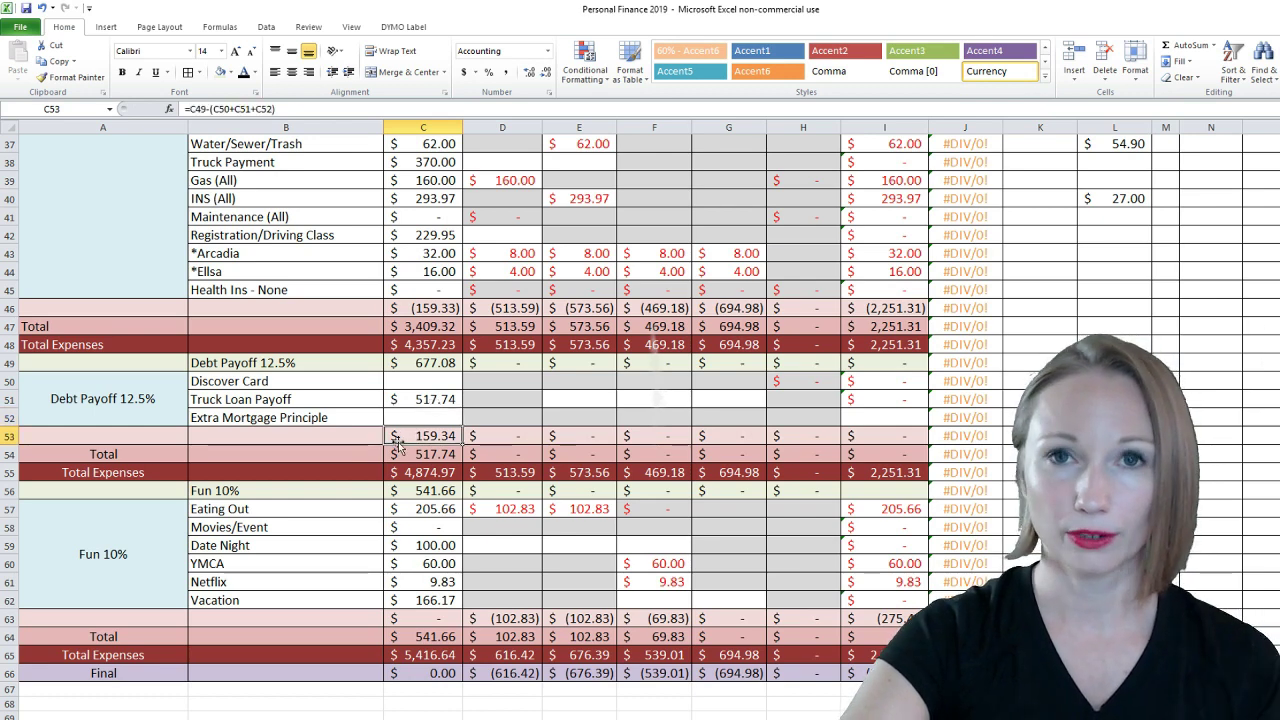
left_click(412, 309)
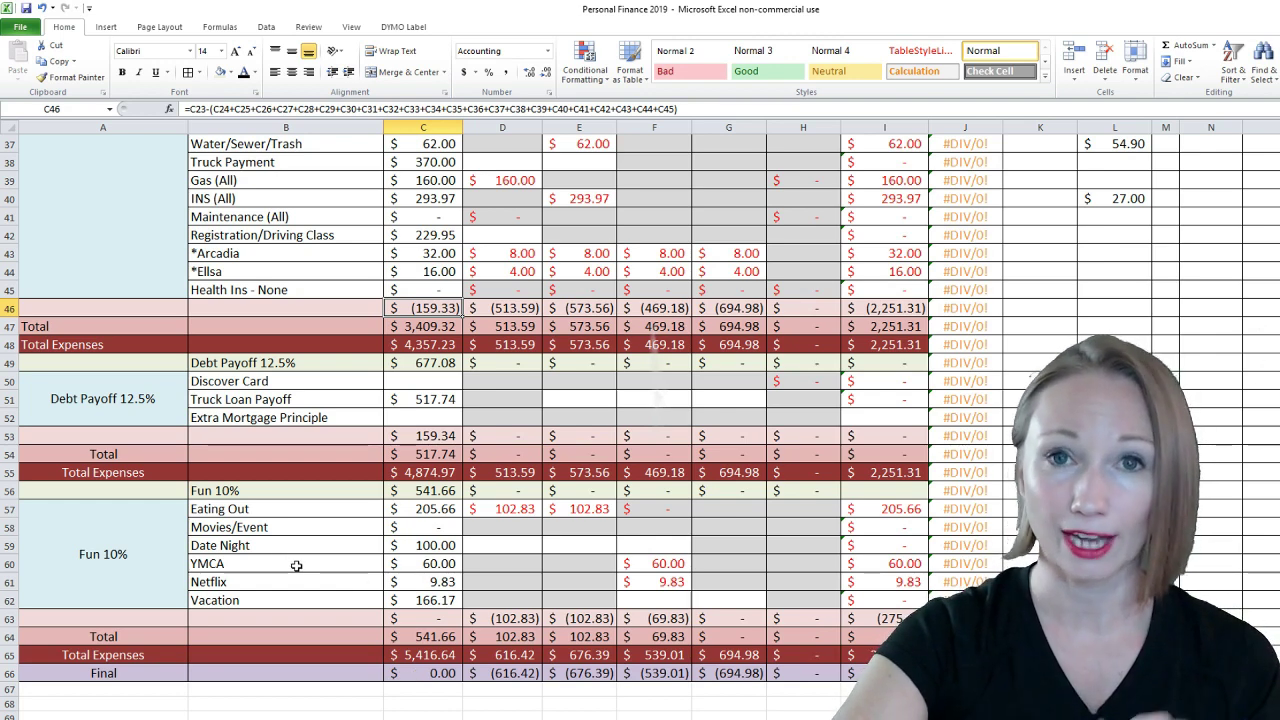
Try a work income of 790 for the 5th in the first income row, and clear the entry again
scroll(296, 565, "up", 12)
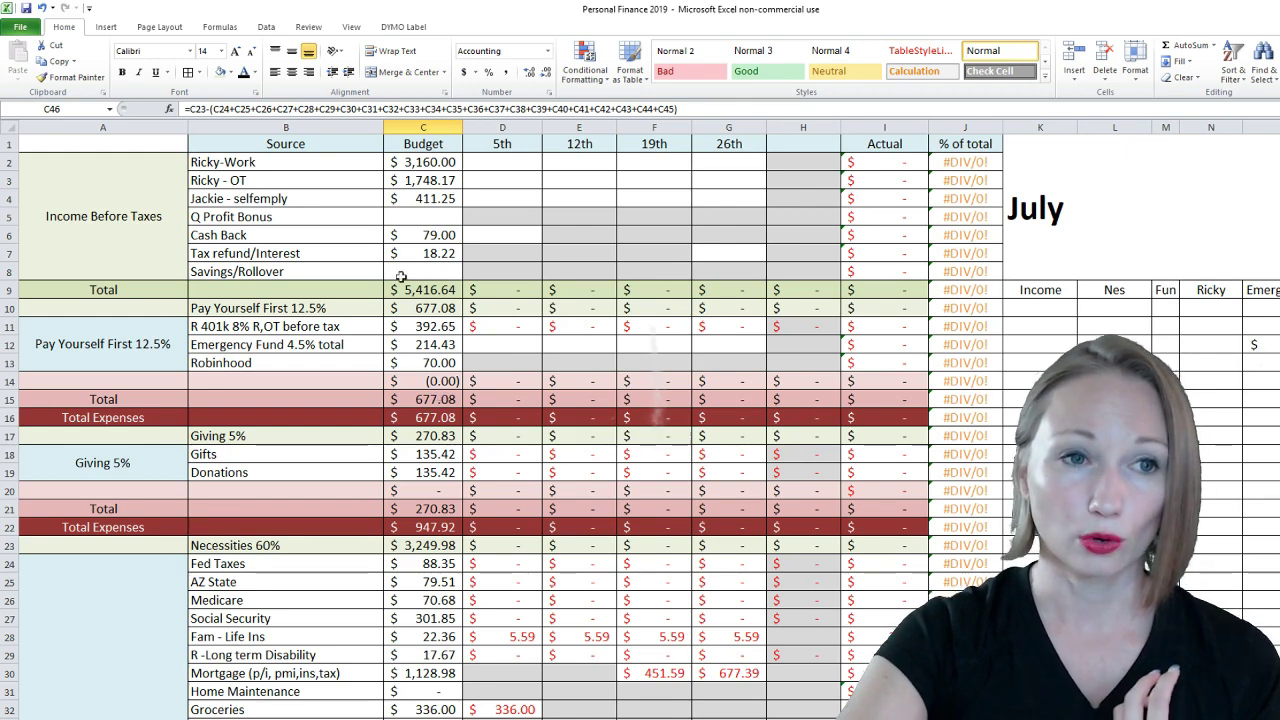
left_click(471, 162)
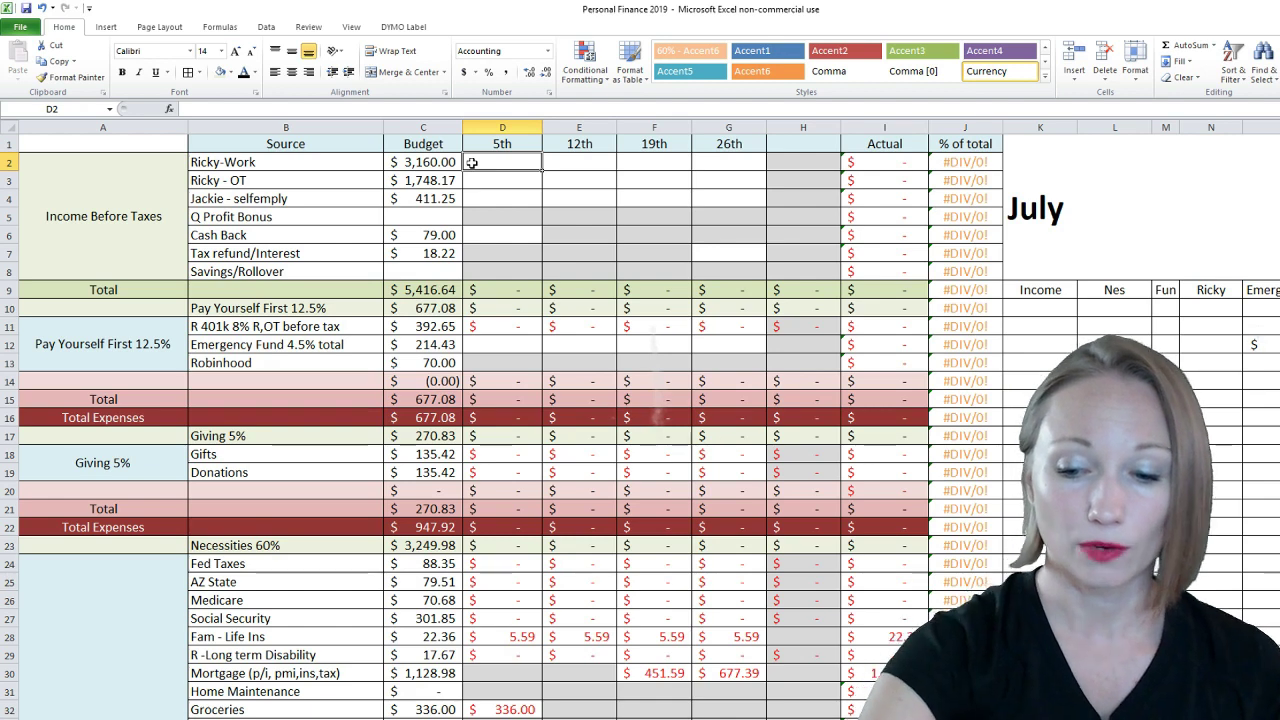
type("790")
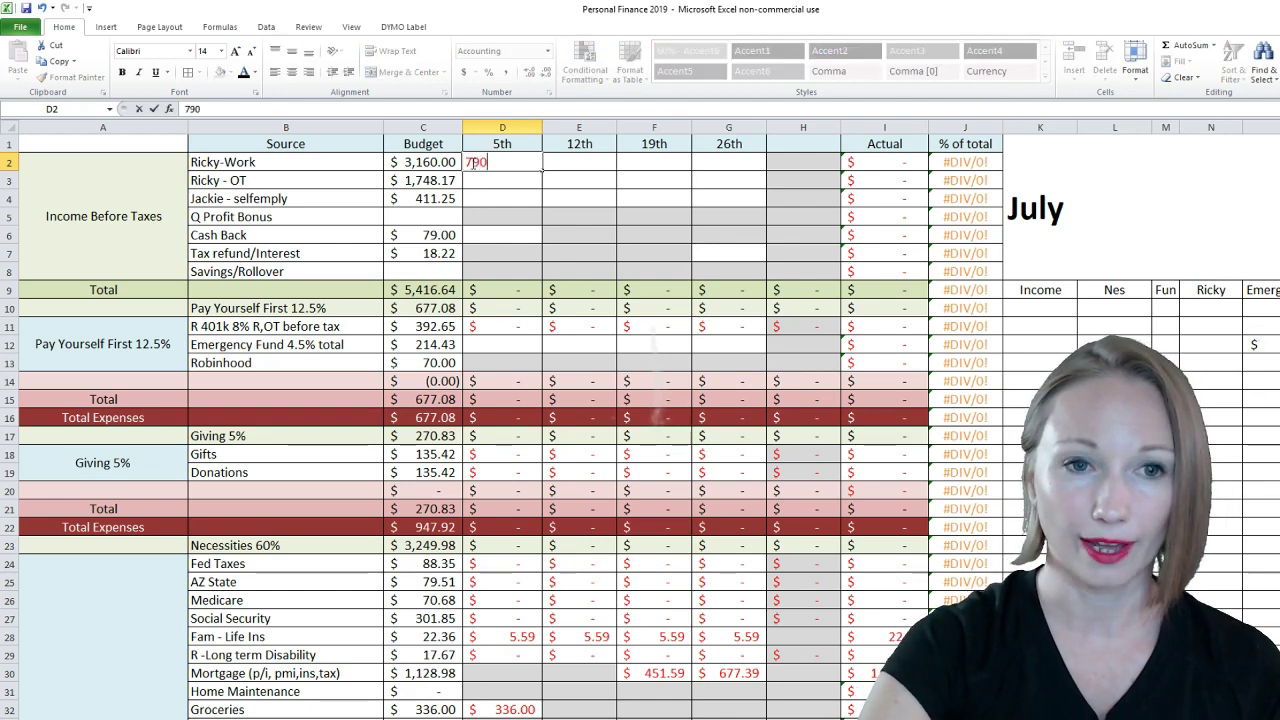
key("Return")
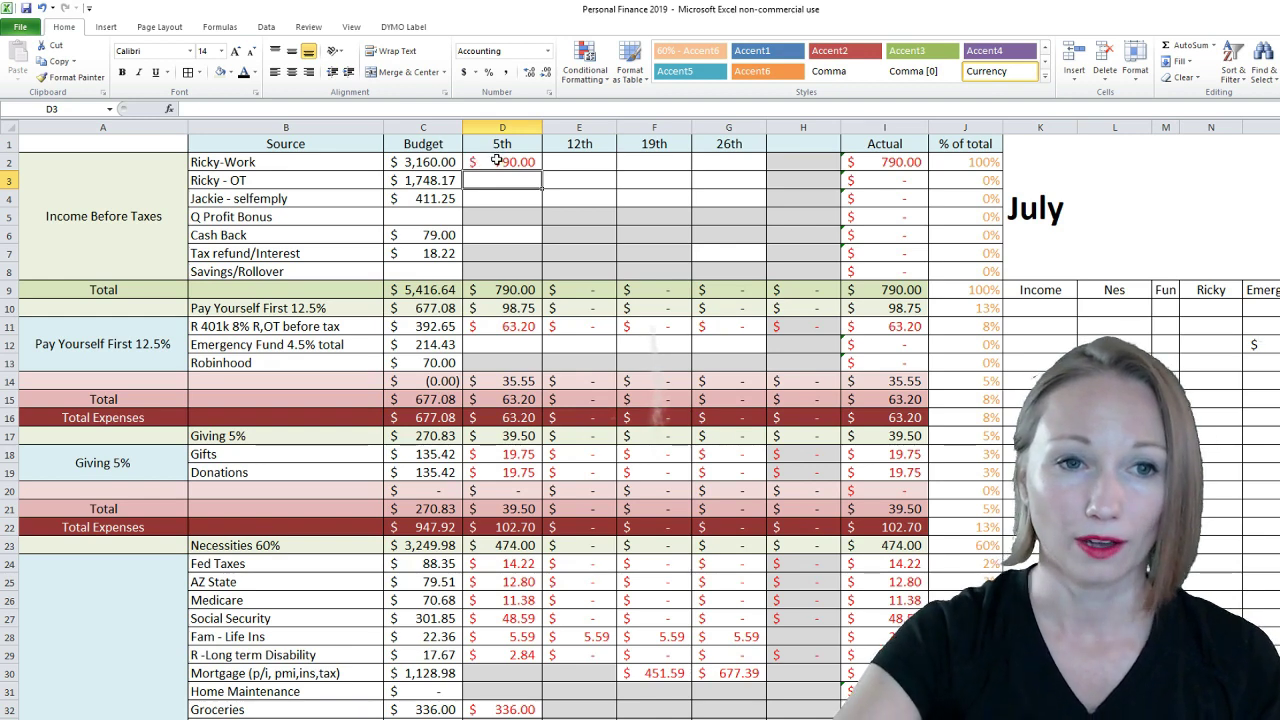
left_click(497, 161)
key("BackSpace")
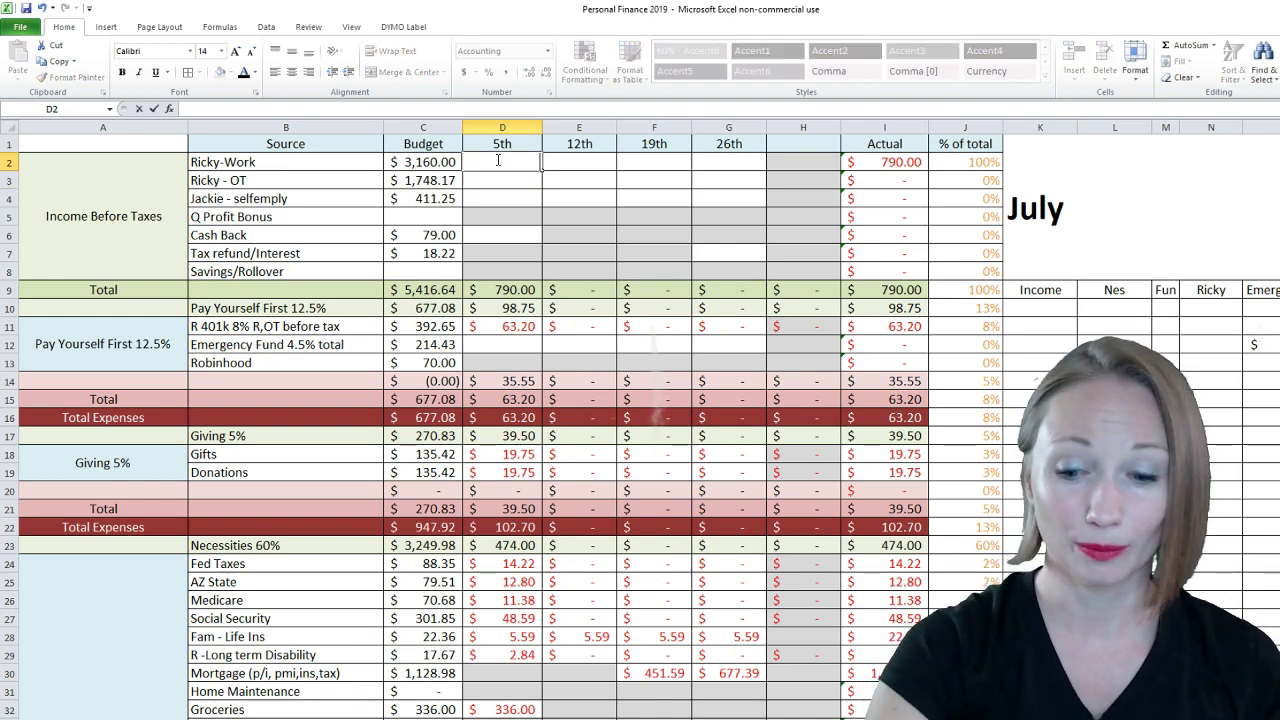
key("Left")
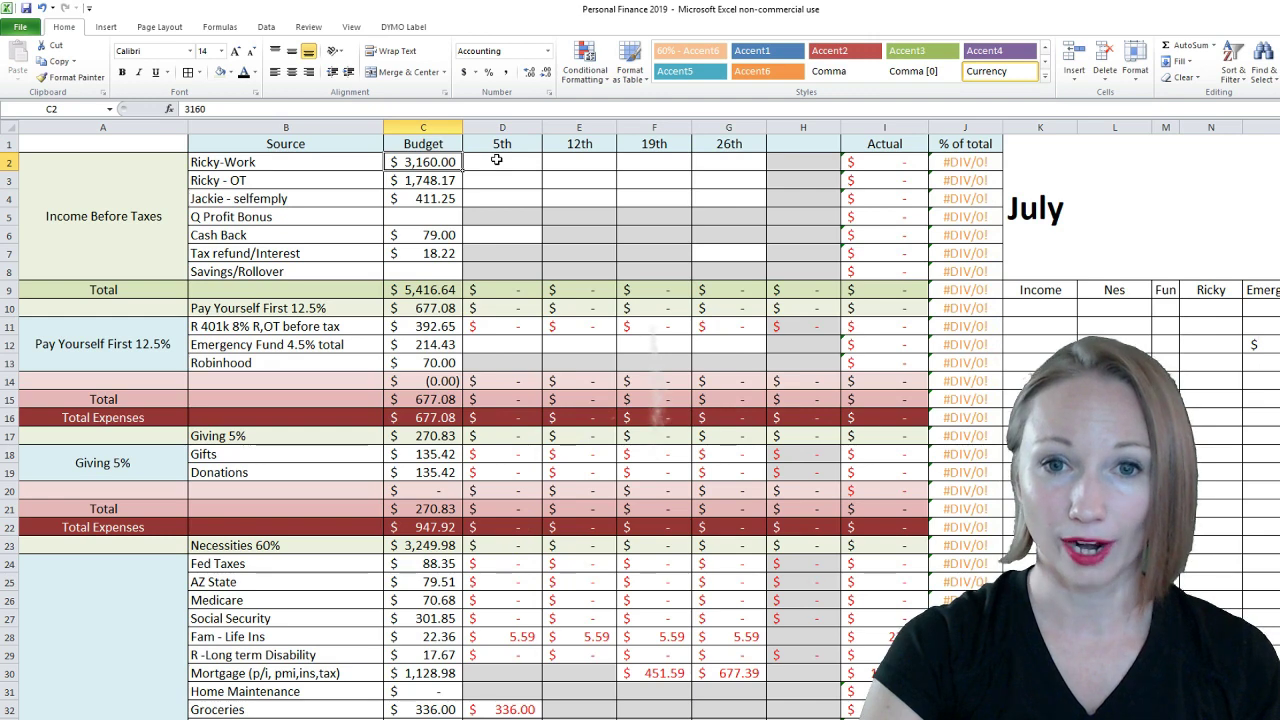